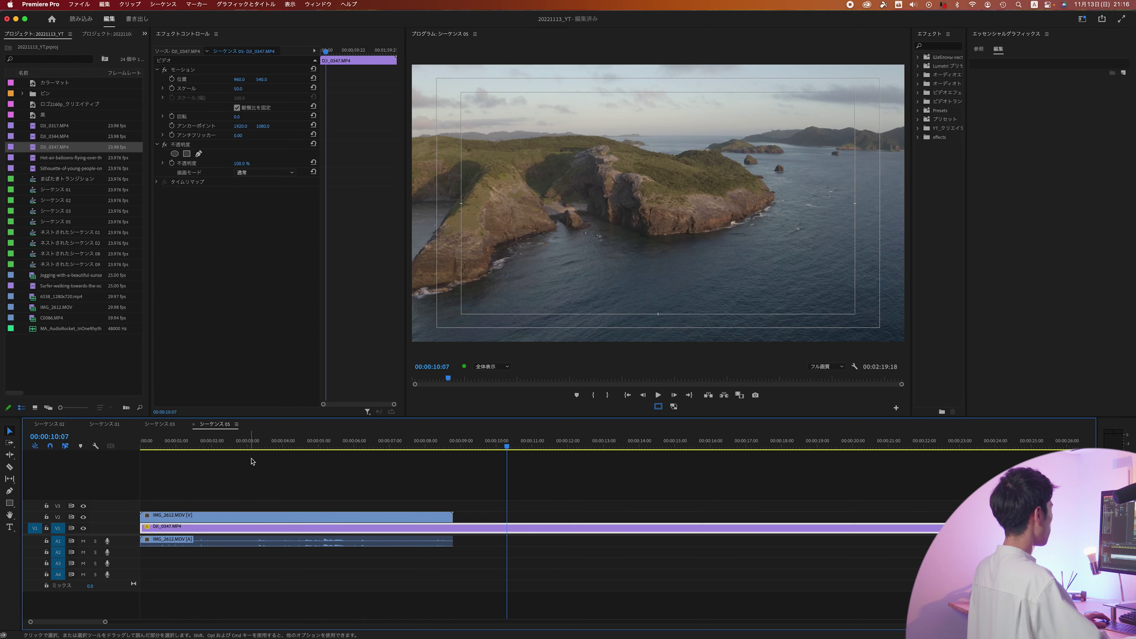
# Move the playhead back to about 00:00:03:14 so the preview shows the IMG_2612 door clip
pyautogui.moveTo(228, 446); pyautogui.dragTo(516, 450)
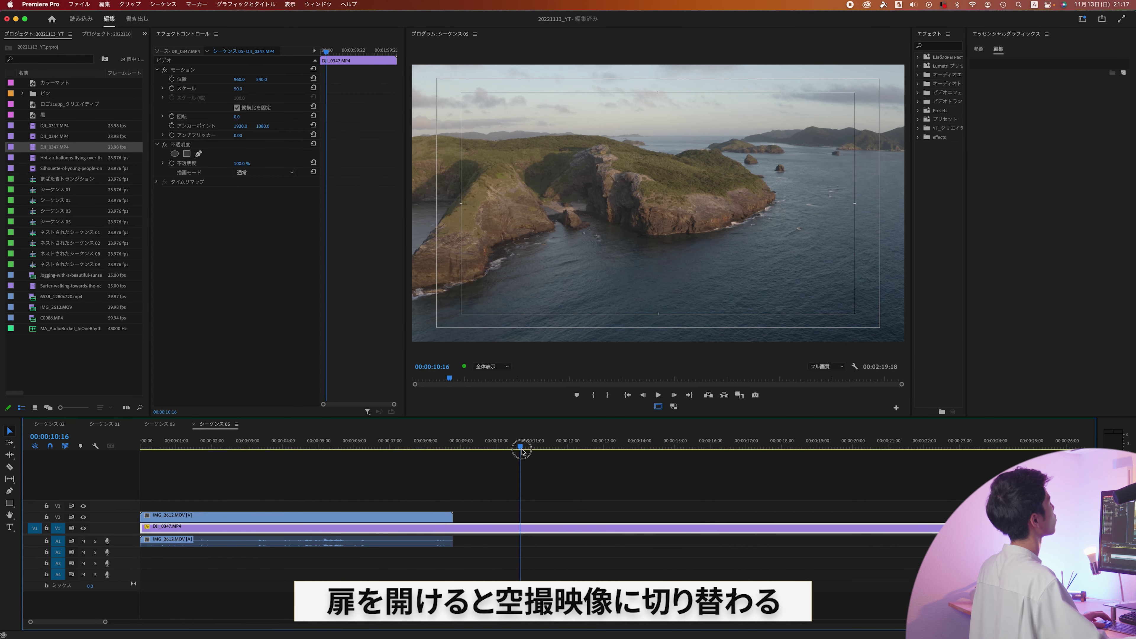
# Play the door footage from about three seconds and stop as the door opens
pyautogui.moveTo(521, 450)
pyautogui.mouseDown()
pyautogui.moveTo(252, 470)
pyautogui.moveTo(510, 468)
pyautogui.moveTo(254, 491)
pyautogui.moveTo(280, 487)
pyautogui.mouseUp()
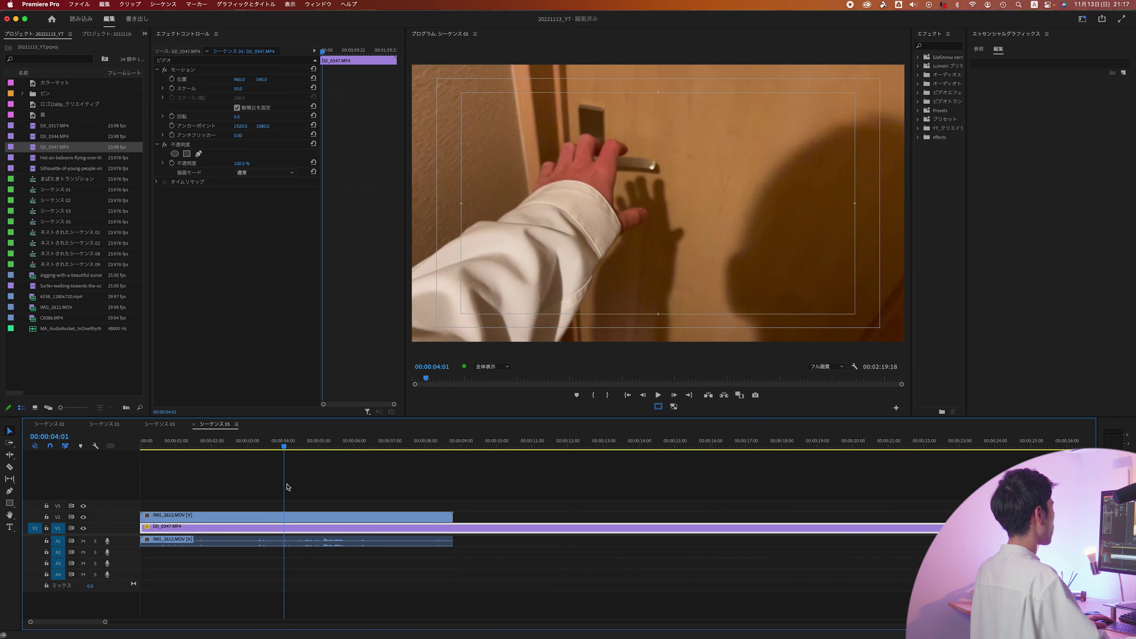
pyautogui.press('space')
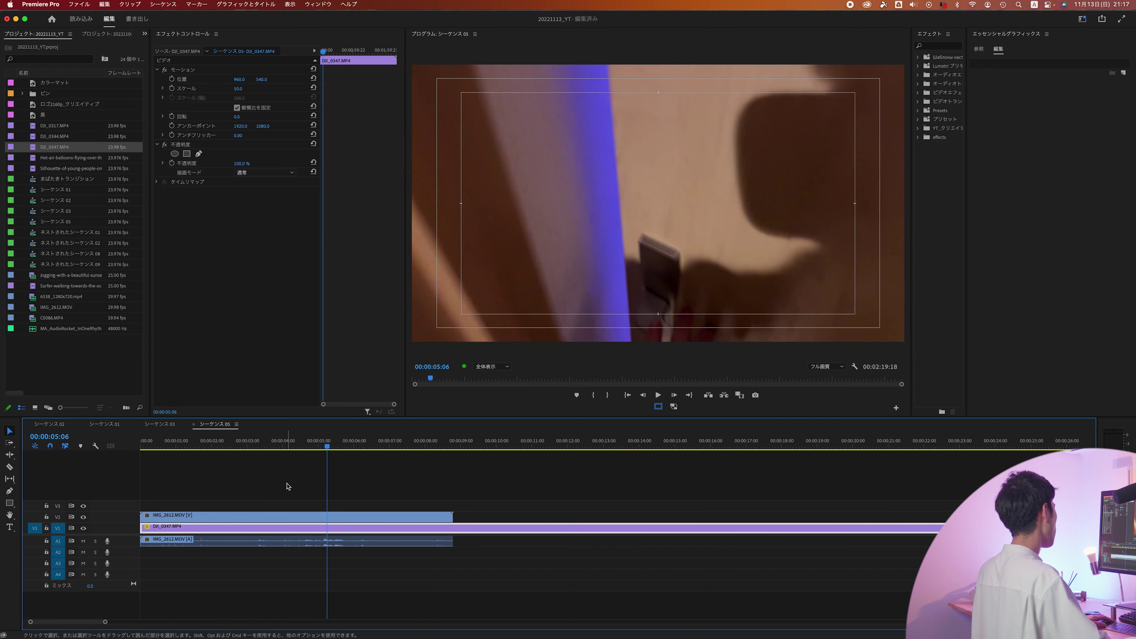
pyautogui.click(323, 443)
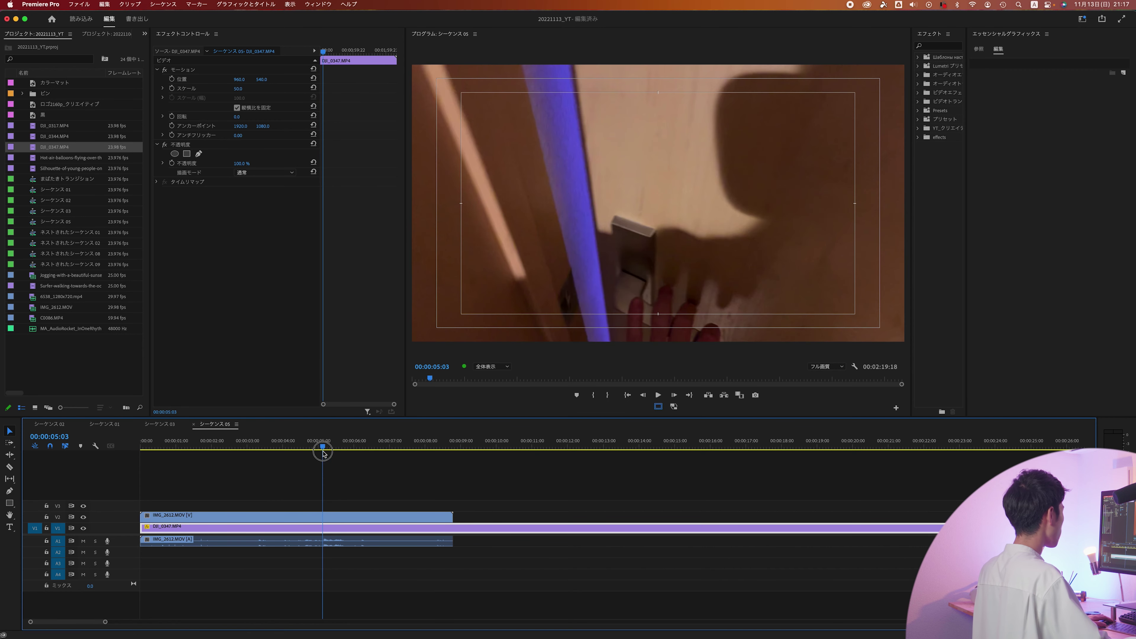
# Select the IMG_2612.MOV door clip and its audio, holding the preview at 00:00:04:19
pyautogui.click(340, 482)
pyautogui.click(333, 517)
pyautogui.moveTo(323, 445); pyautogui.dragTo(329, 447)
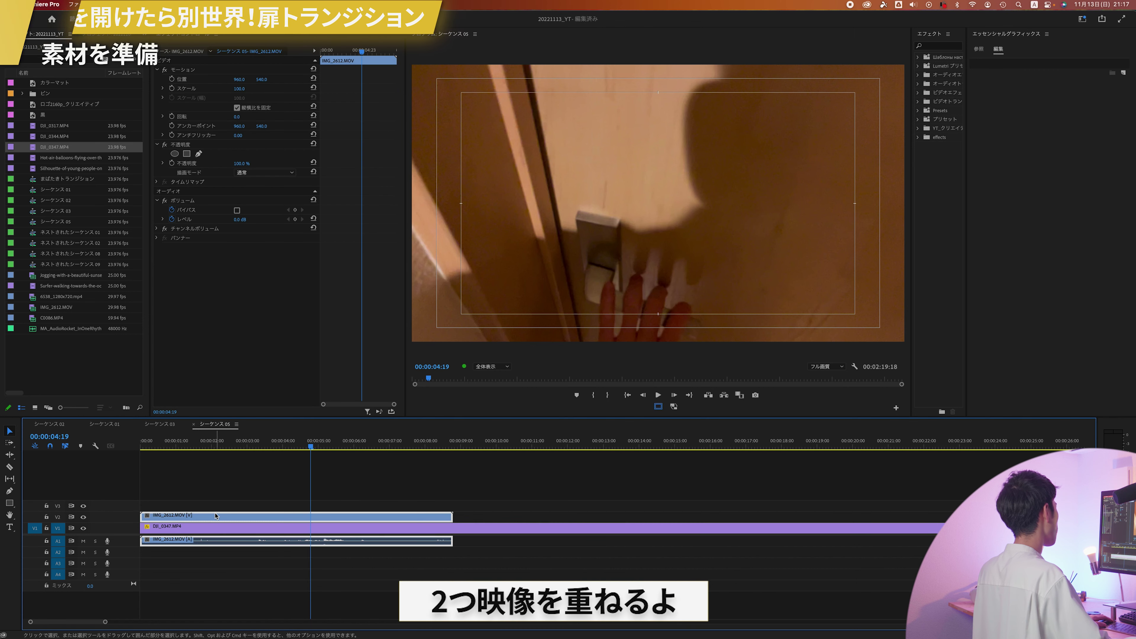
pyautogui.moveTo(175, 528); pyautogui.dragTo(488, 528)
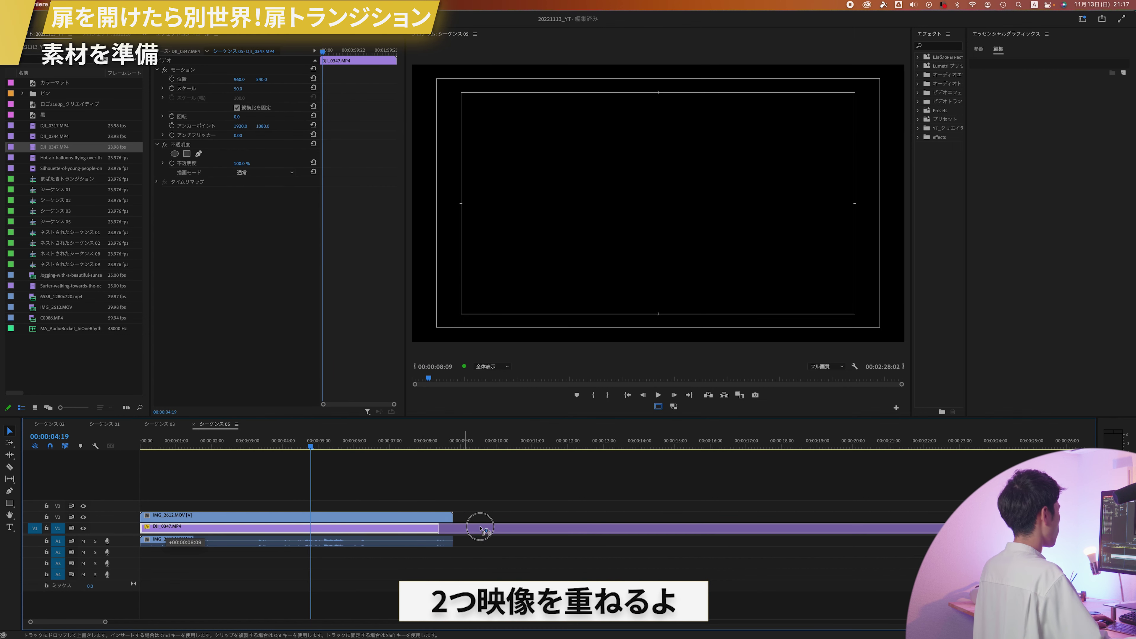
pyautogui.click(292, 446)
pyautogui.moveTo(291, 446); pyautogui.dragTo(218, 455)
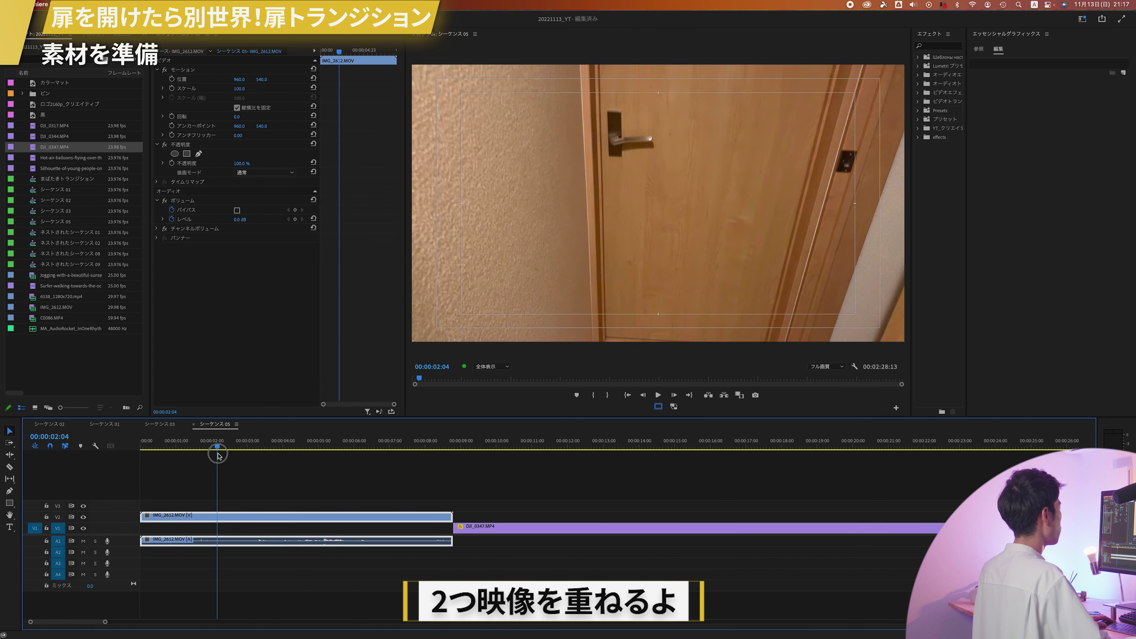
pyautogui.press('space')
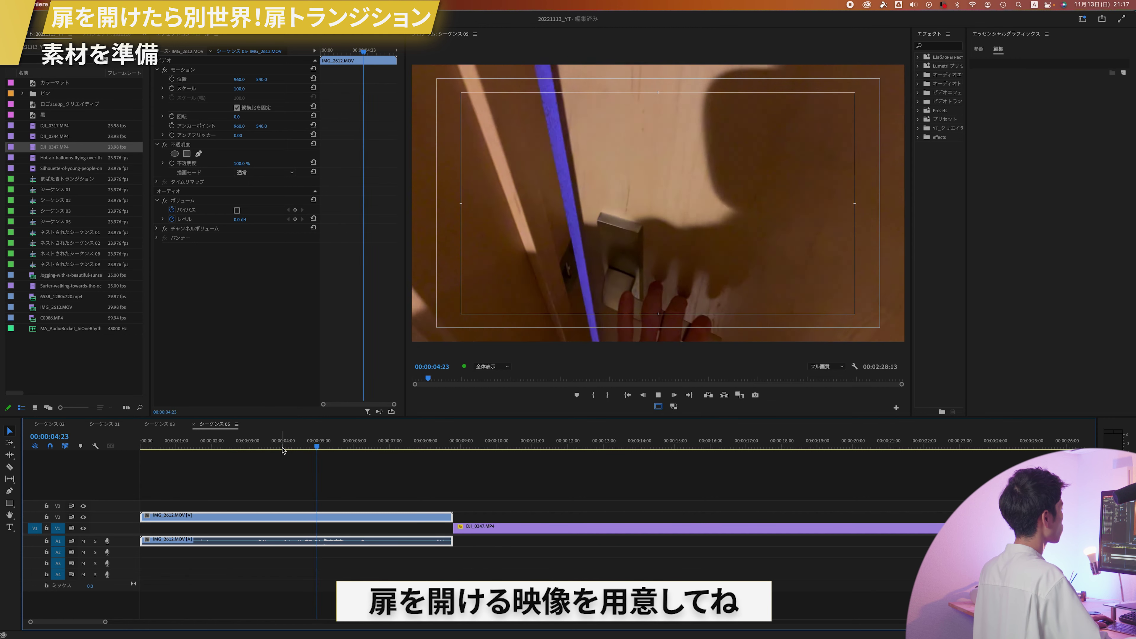
pyautogui.press('space')
pyautogui.moveTo(283, 449); pyautogui.dragTo(269, 448)
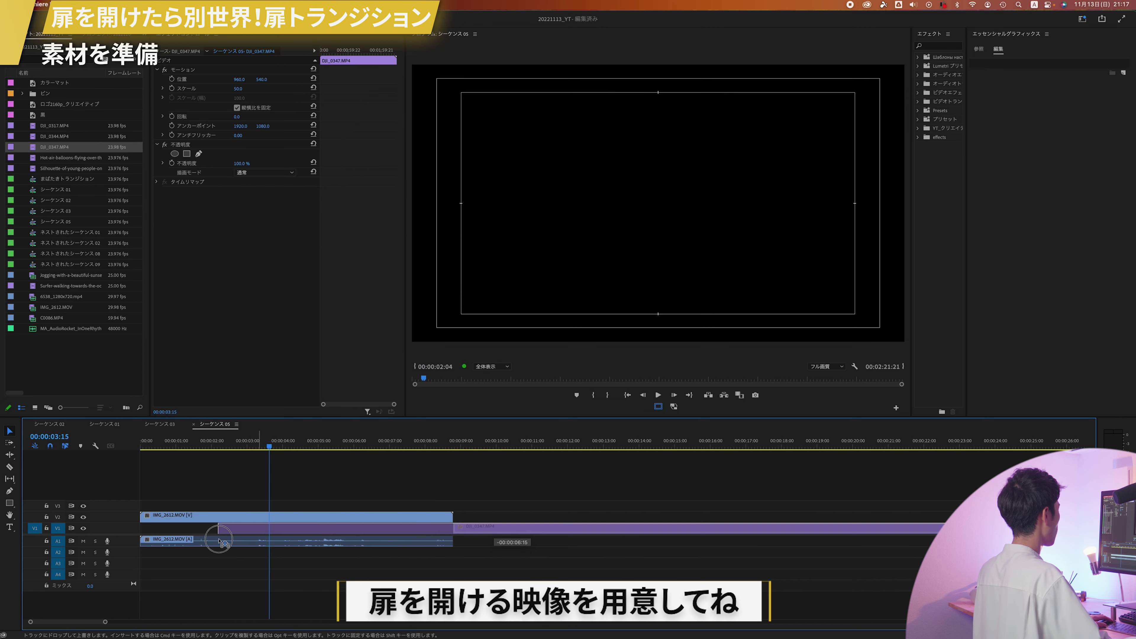
pyautogui.moveTo(494, 531); pyautogui.dragTo(181, 529)
pyautogui.click(270, 519)
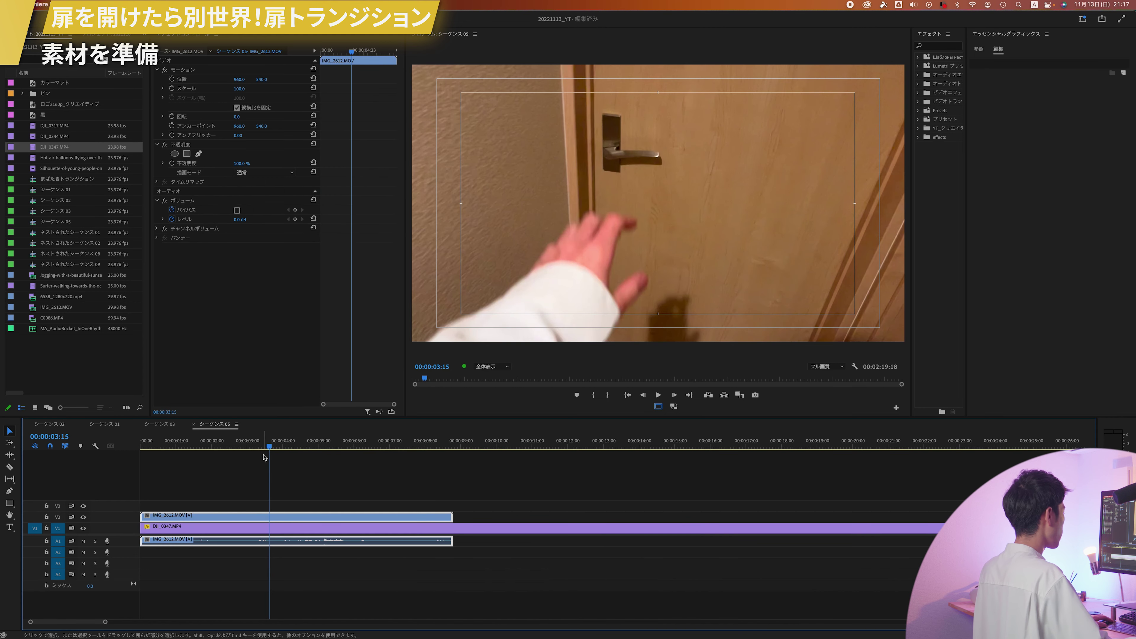
pyautogui.moveTo(270, 448); pyautogui.dragTo(320, 452)
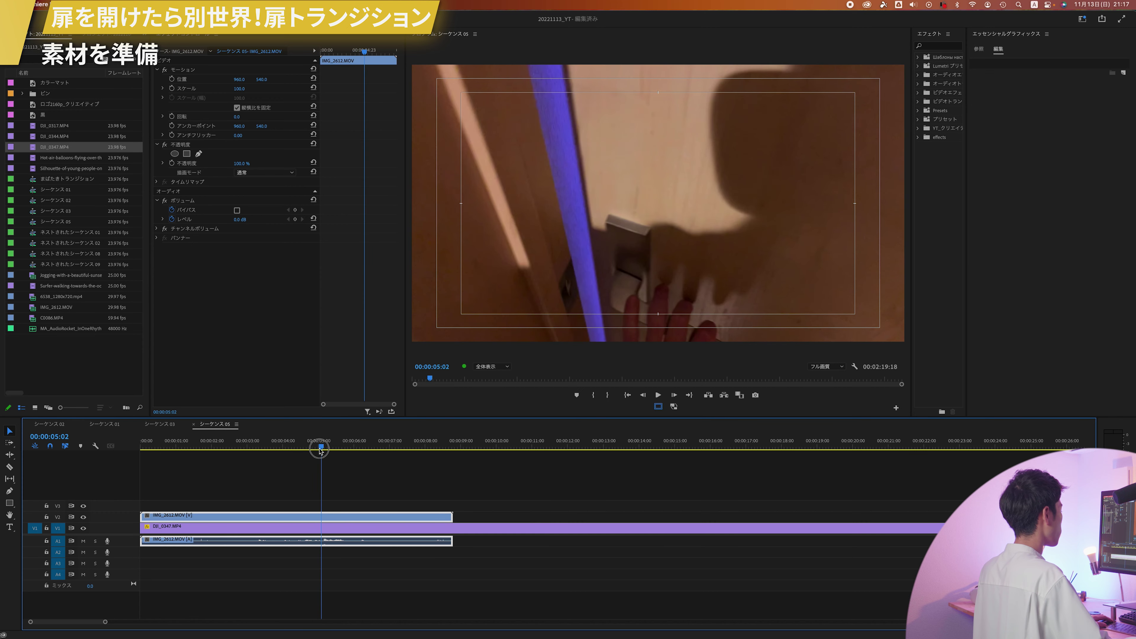
pyautogui.click(480, 528)
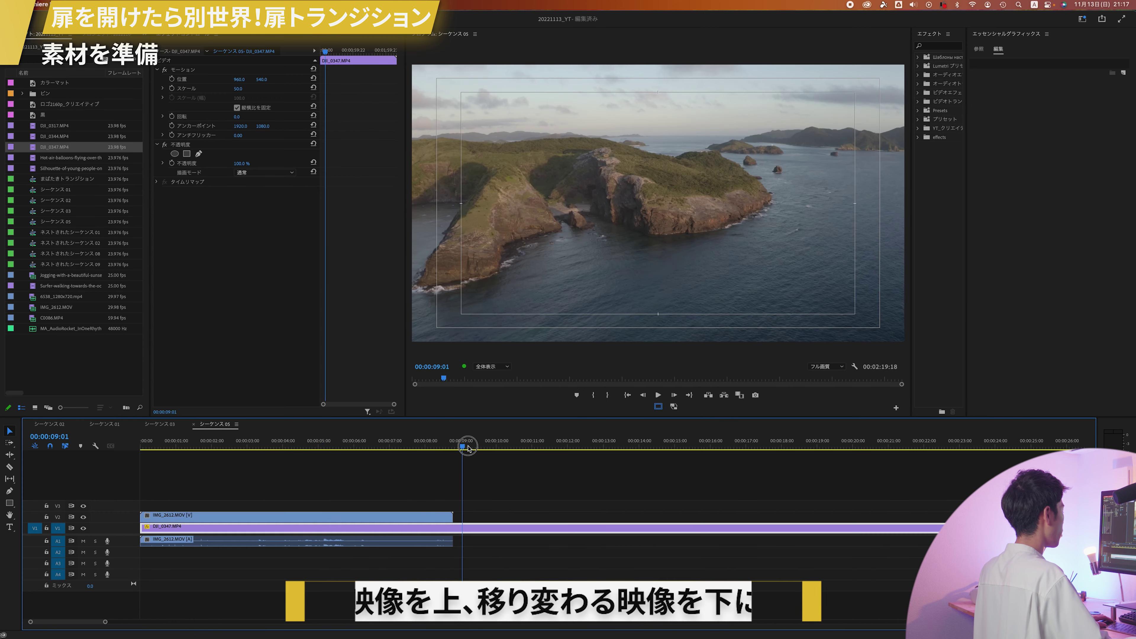
pyautogui.click(239, 516)
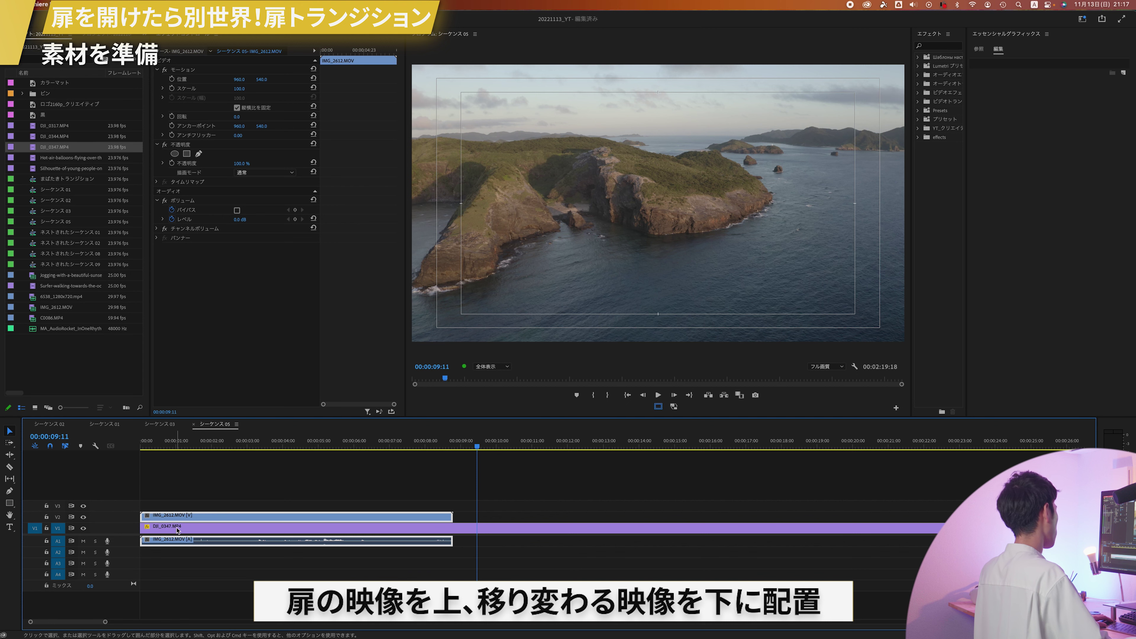
pyautogui.click(281, 445)
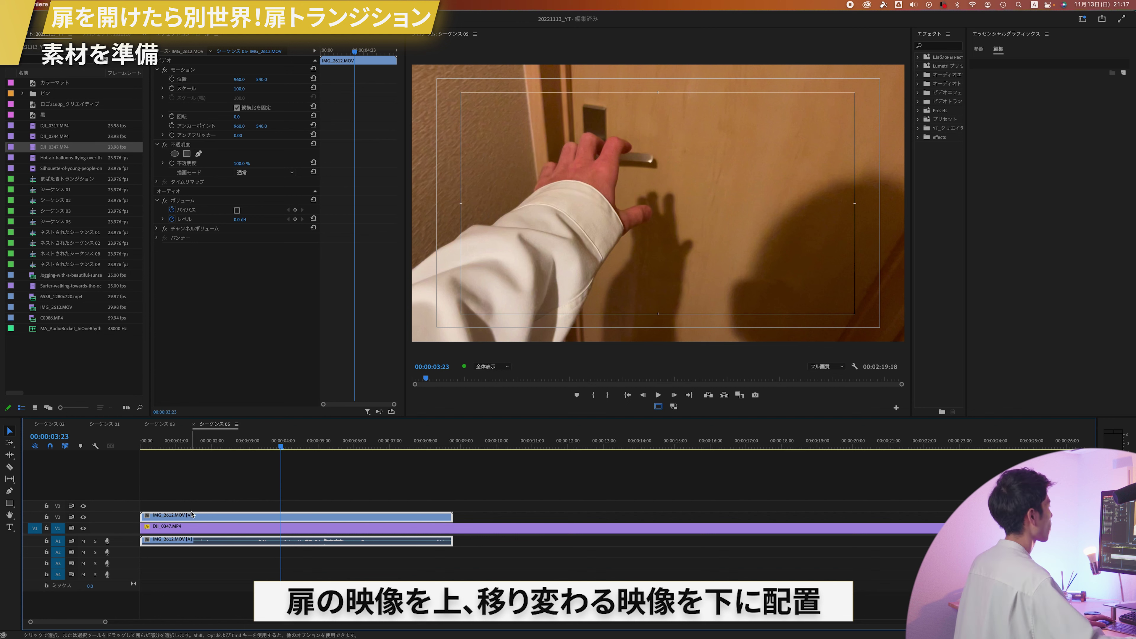
pyautogui.moveTo(343, 491); pyautogui.dragTo(276, 556)
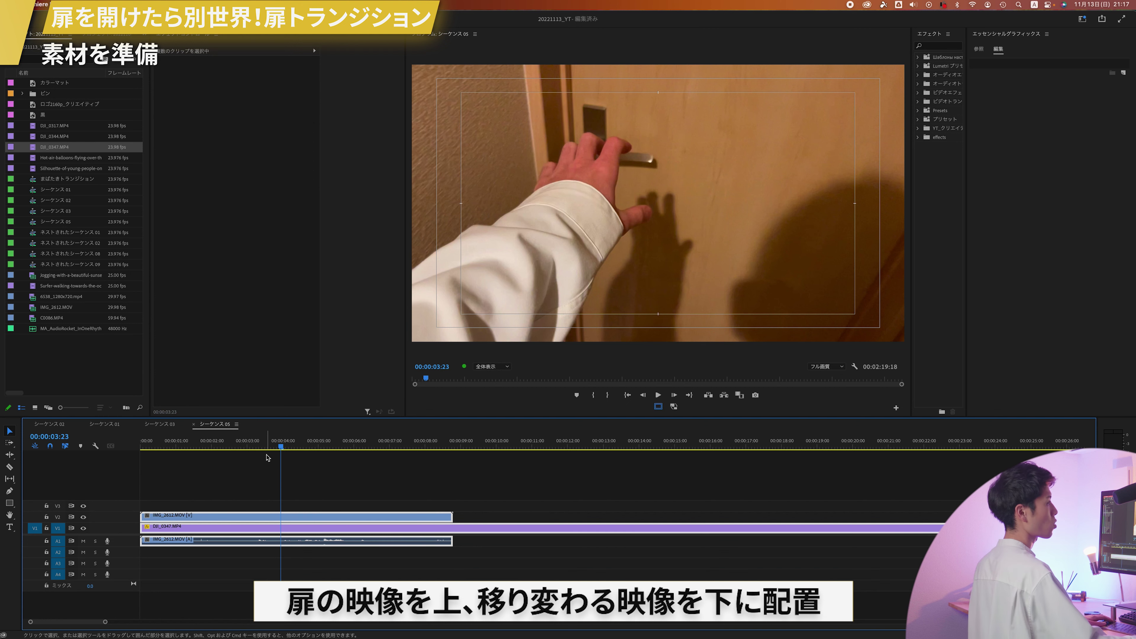
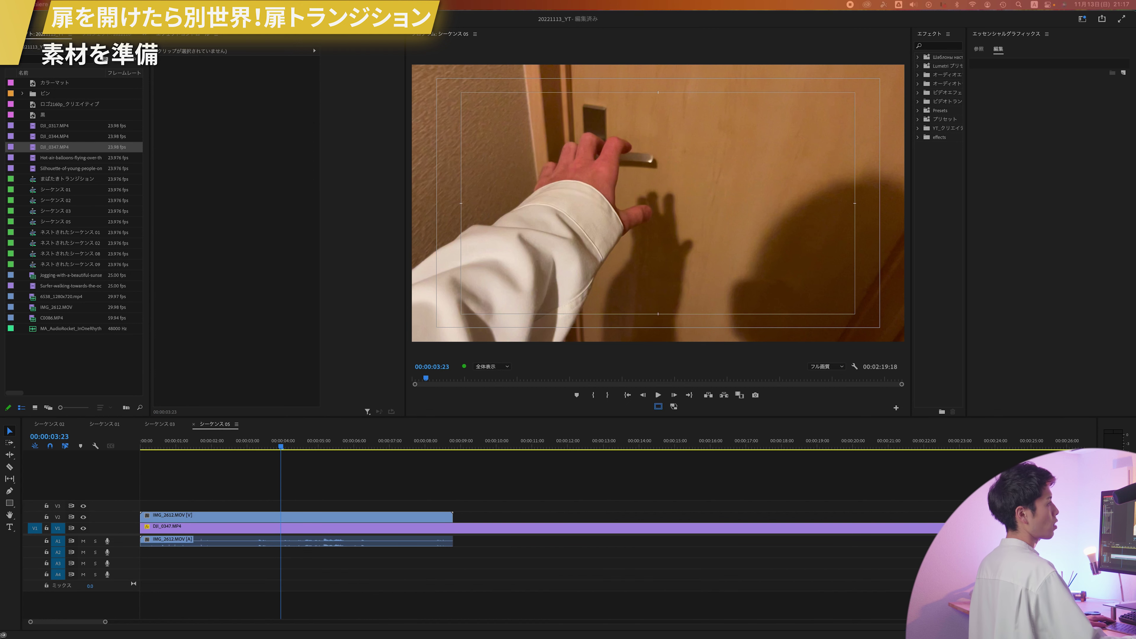
# Bring the Chrome window with Motion Array's stock photos to the front
pyautogui.press('super+Tab')
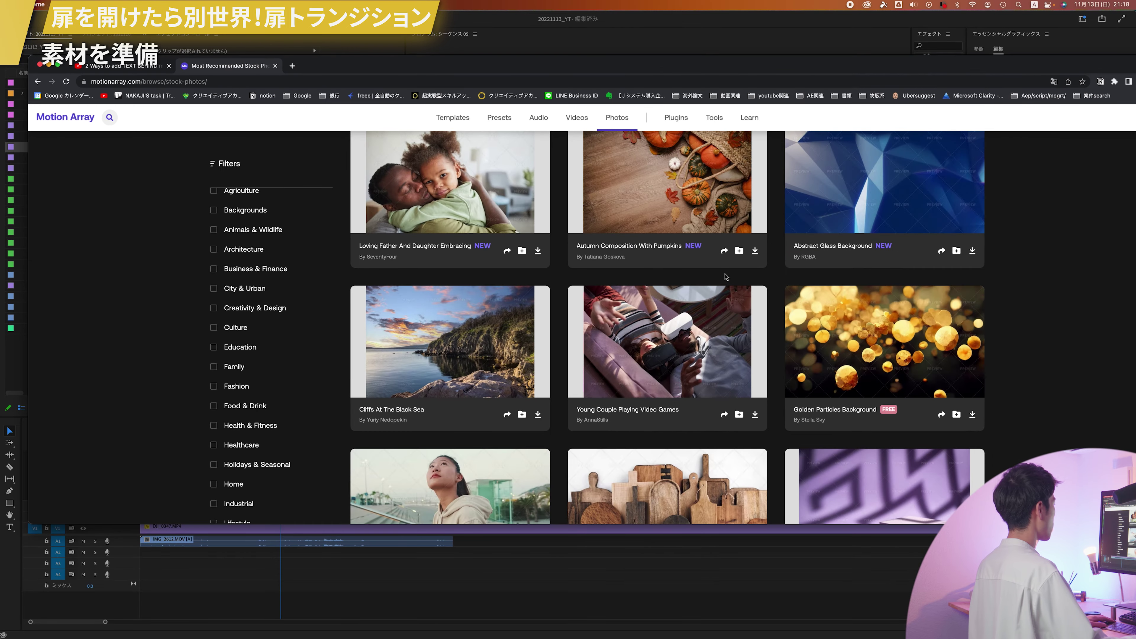
# Scroll up and down through the Motion Array stock photo grid
pyautogui.scroll(3, 681, 266)
pyautogui.scroll(-6, 680, 267)
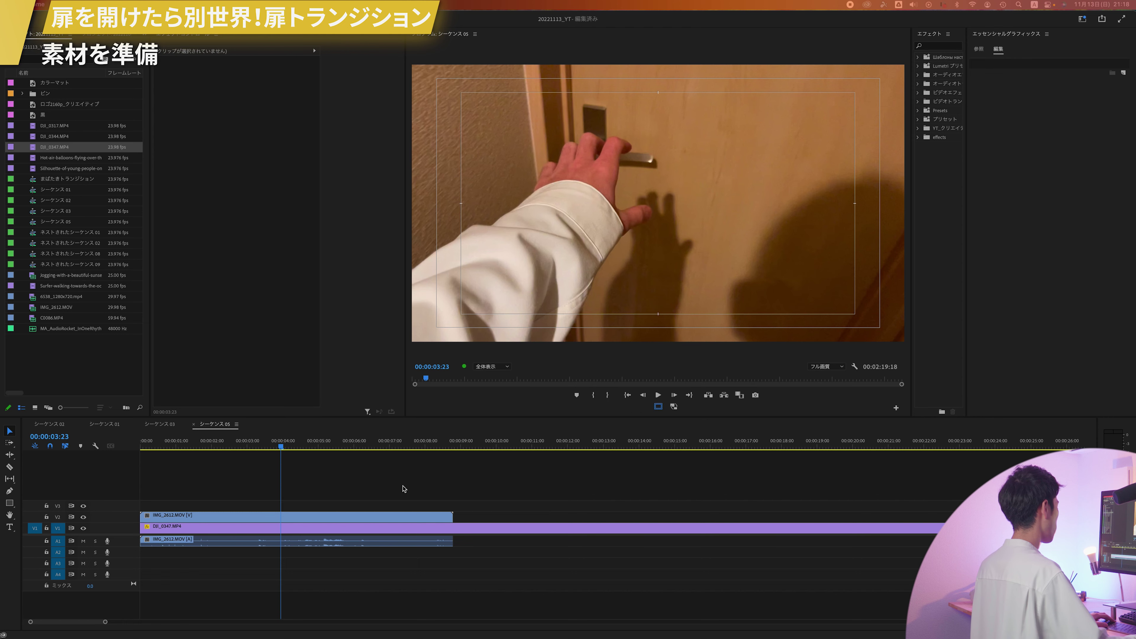
# Scrub the door footage, select IMG_2612.MOV on V2, and park the playhead at 00:00:05:04
pyautogui.moveTo(440, 443); pyautogui.dragTo(267, 467)
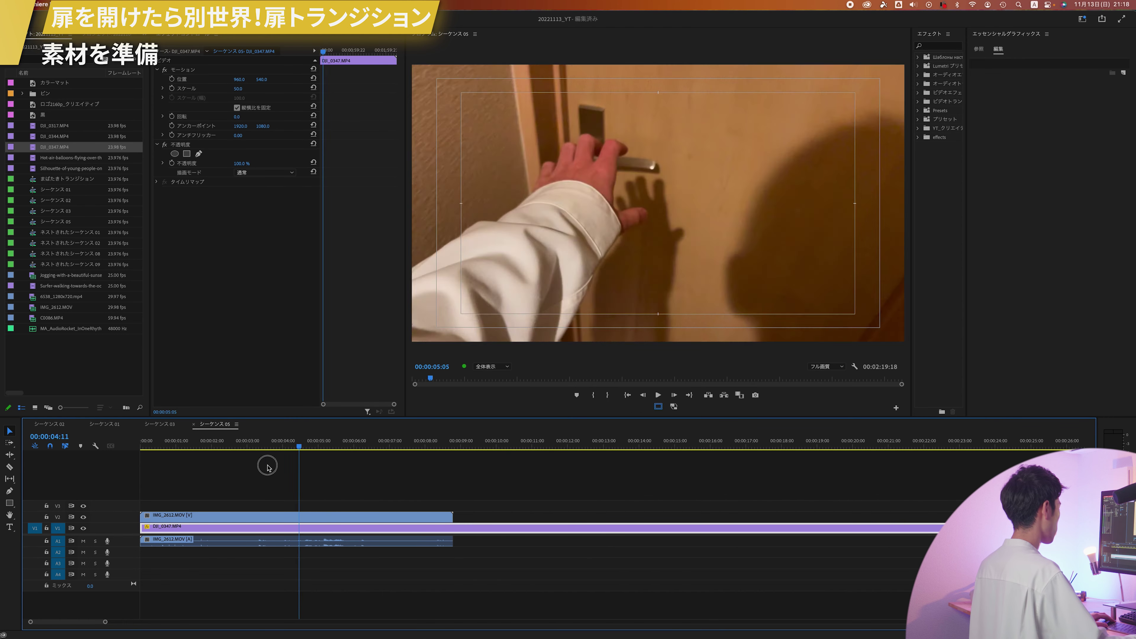
pyautogui.moveTo(268, 467)
pyautogui.mouseDown()
pyautogui.moveTo(317, 470)
pyautogui.moveTo(324, 500)
pyautogui.mouseUp()
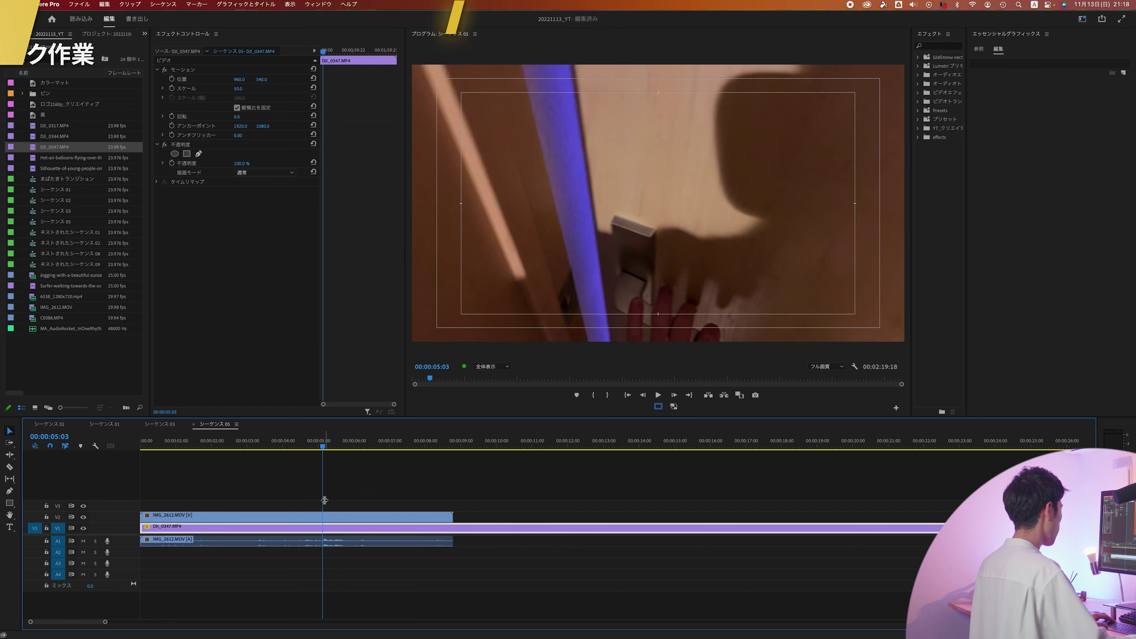
pyautogui.click(322, 515)
pyautogui.click(317, 447)
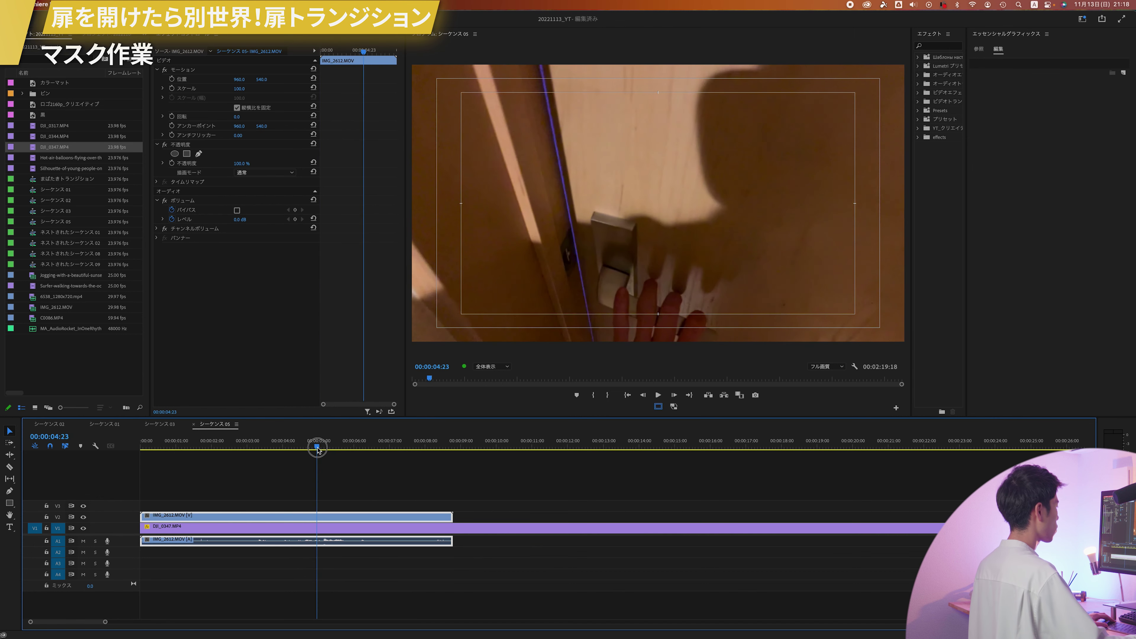
pyautogui.moveTo(318, 450); pyautogui.dragTo(324, 450)
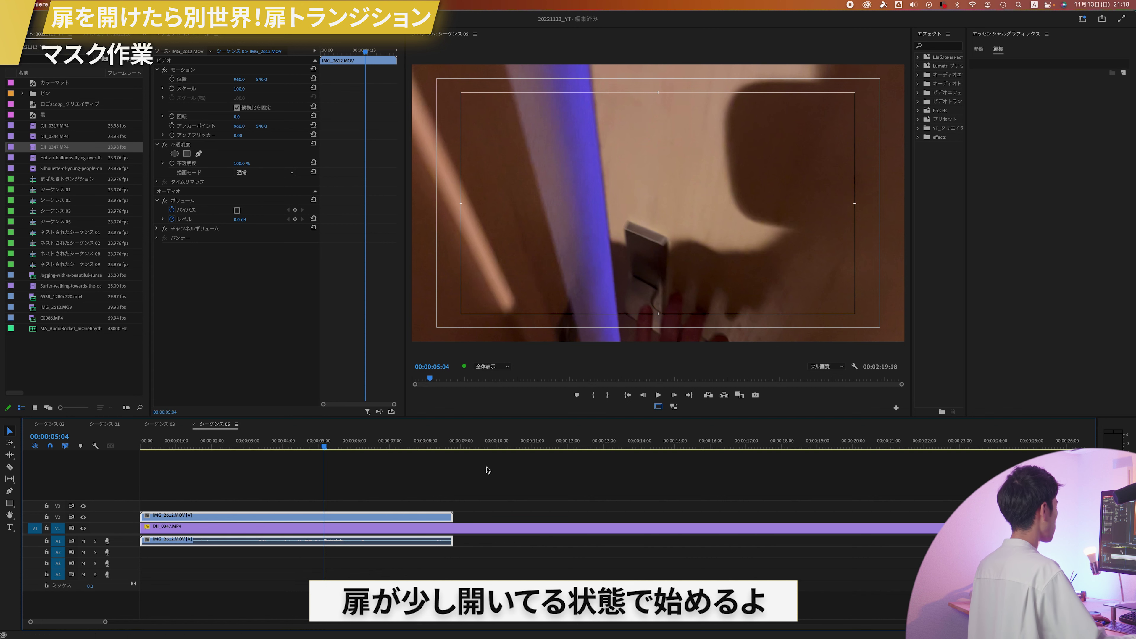
# Draw a four-point Opacity pen mask along the door gap at 75% monitor zoom
pyautogui.click(198, 154)
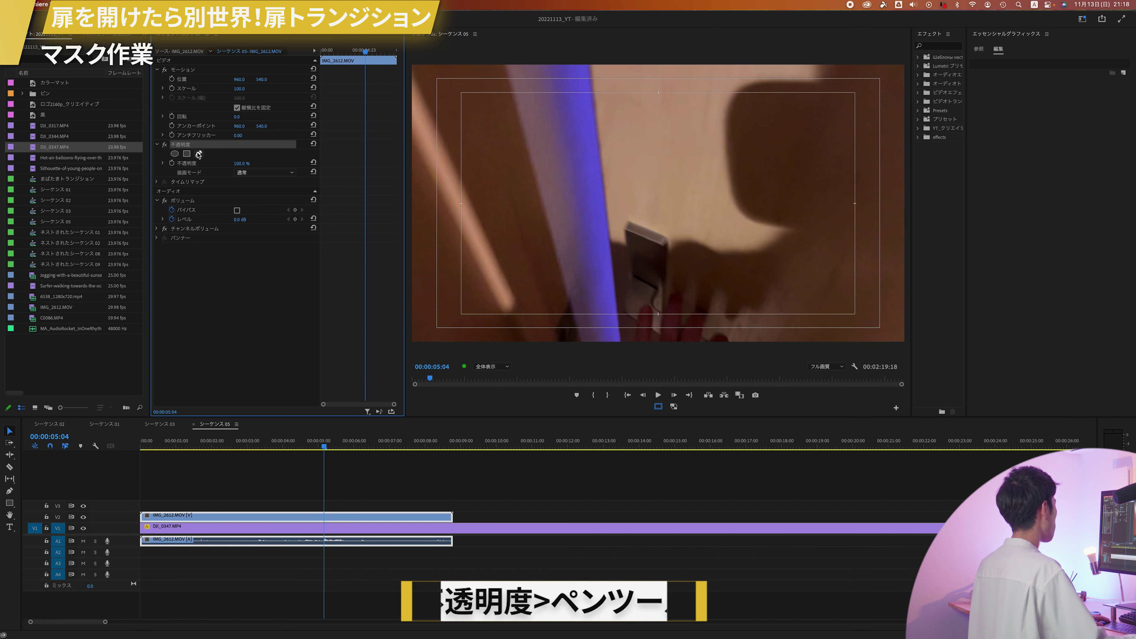
pyautogui.click(562, 68)
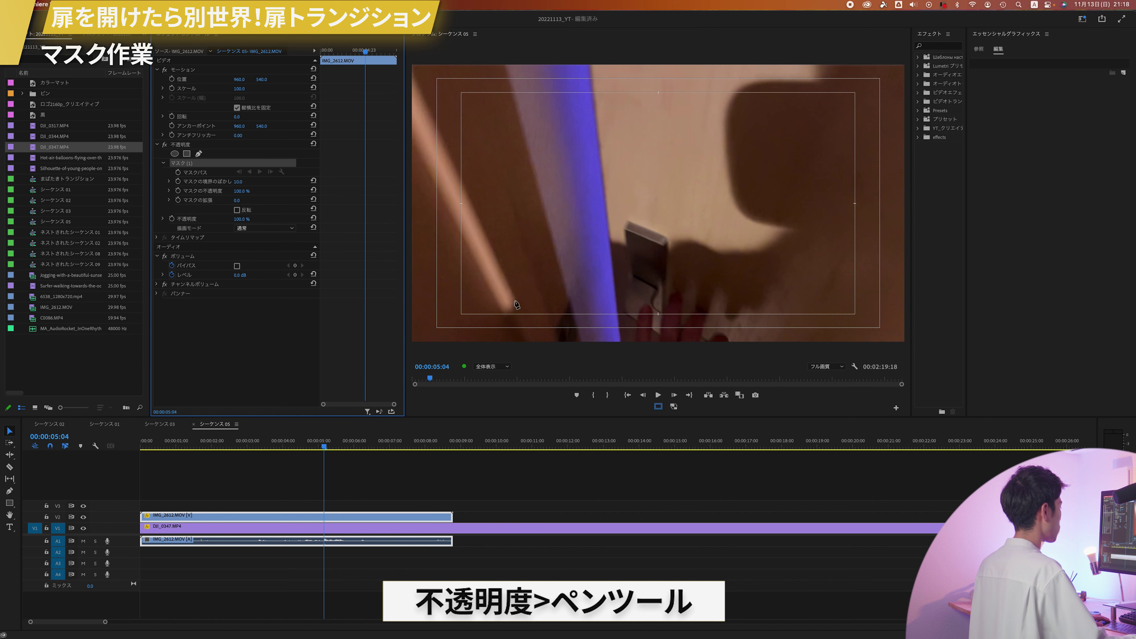
pyautogui.click(494, 366)
pyautogui.click(496, 416)
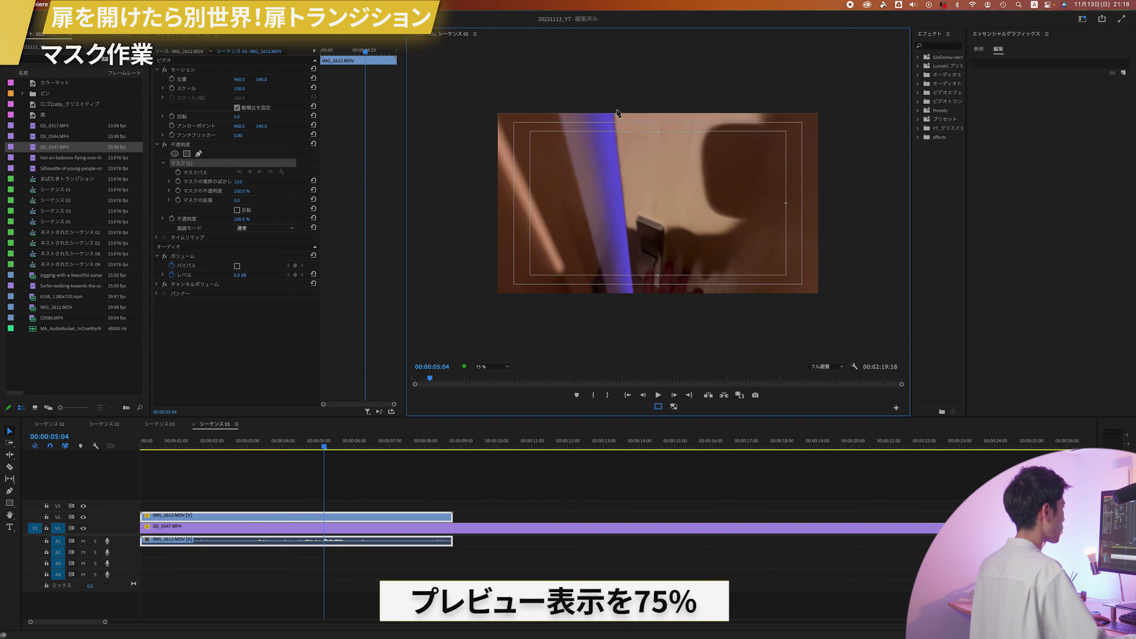
pyautogui.click(636, 311)
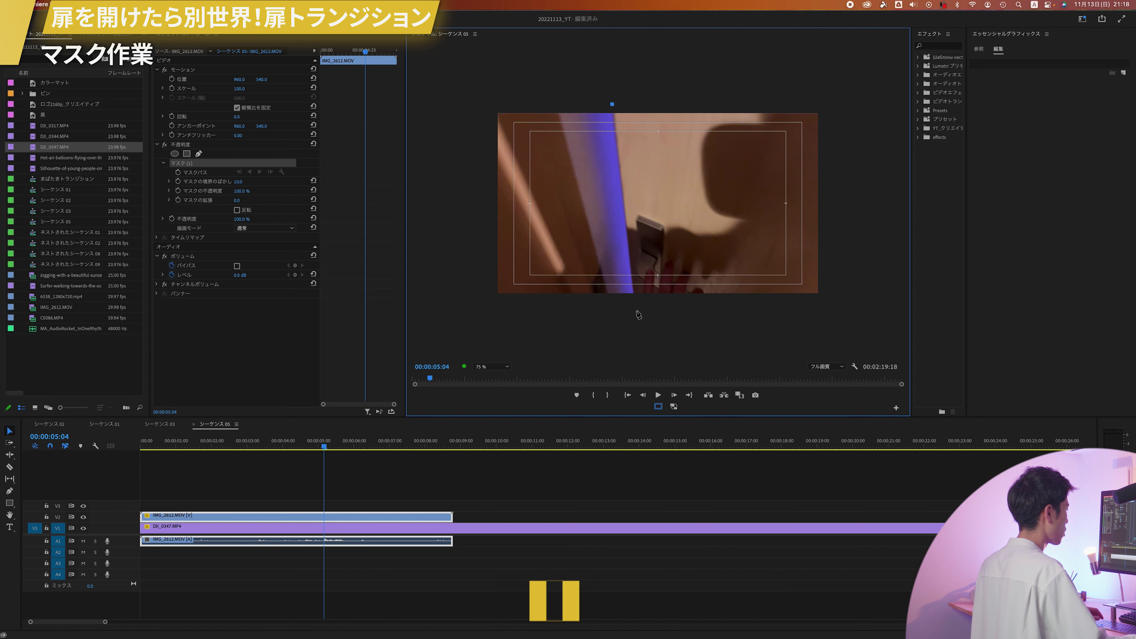
pyautogui.click(612, 310)
pyautogui.click(541, 95)
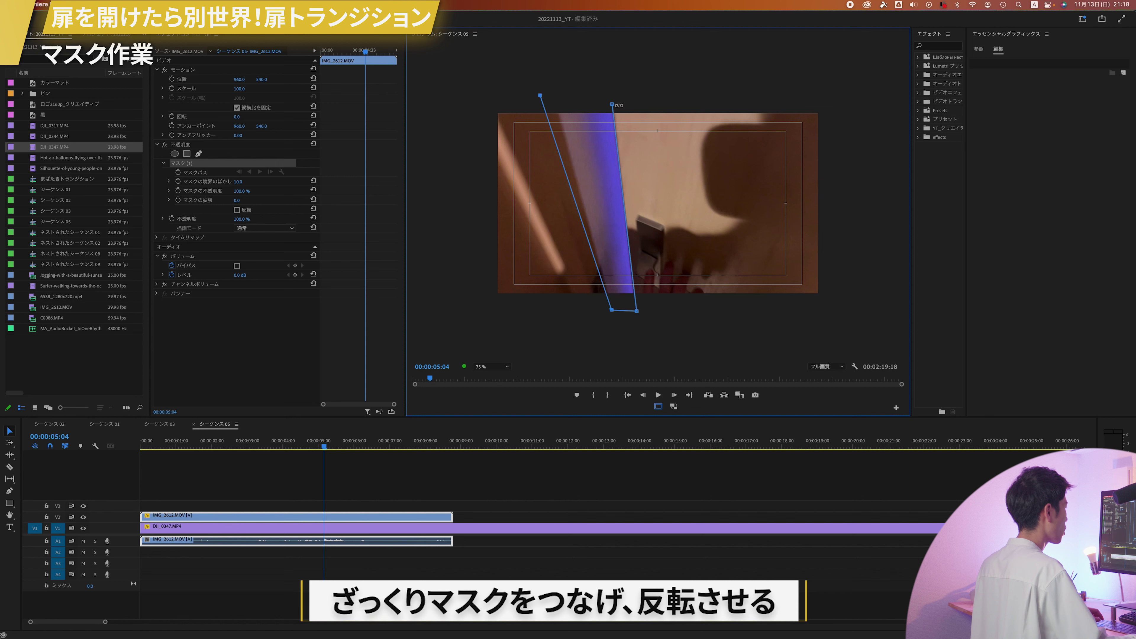
pyautogui.click(613, 104)
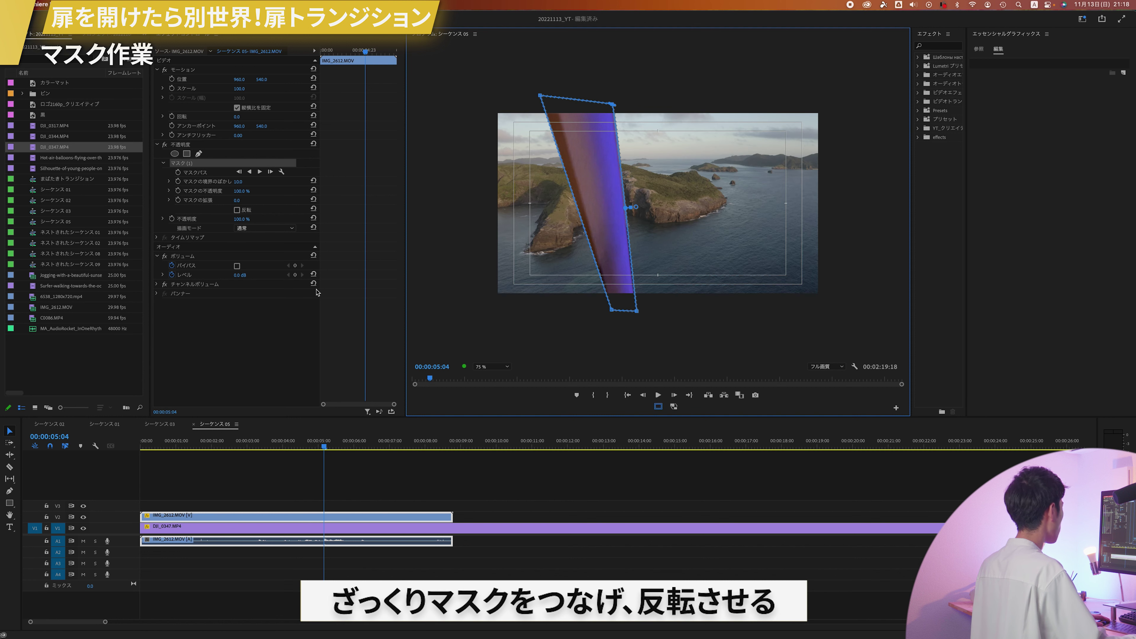
# Set the mask feather to 0, invert it, and move its top-left corner onto the door edge
pyautogui.moveTo(240, 184); pyautogui.dragTo(246, 182)
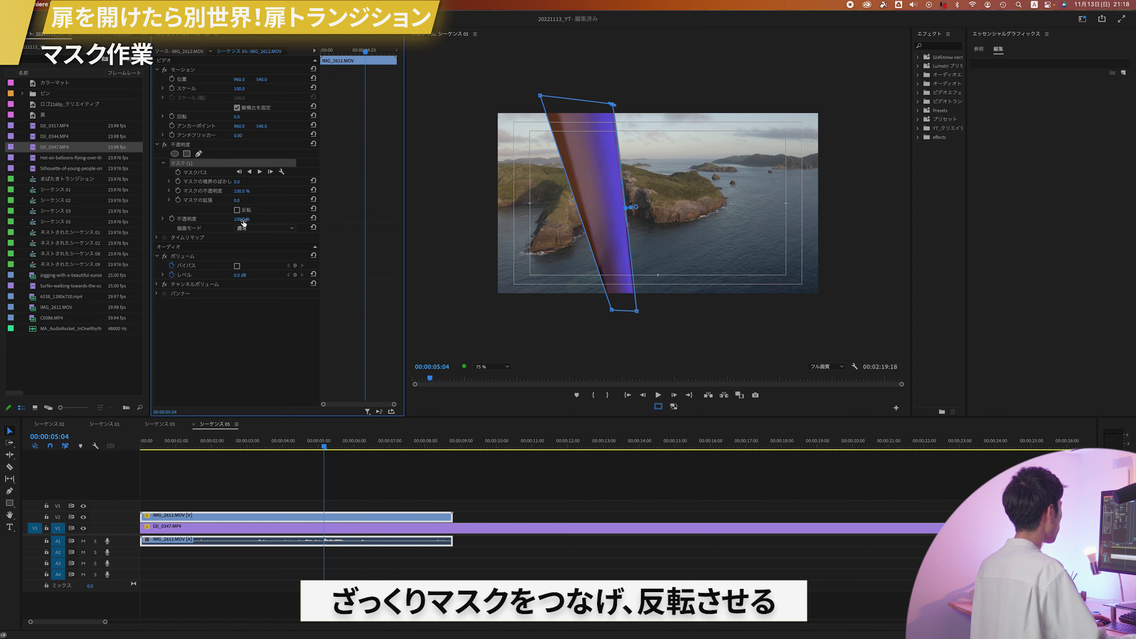
pyautogui.click(236, 210)
pyautogui.moveTo(540, 95)
pyautogui.mouseDown()
pyautogui.moveTo(578, 109)
pyautogui.moveTo(559, 106)
pyautogui.mouseUp()
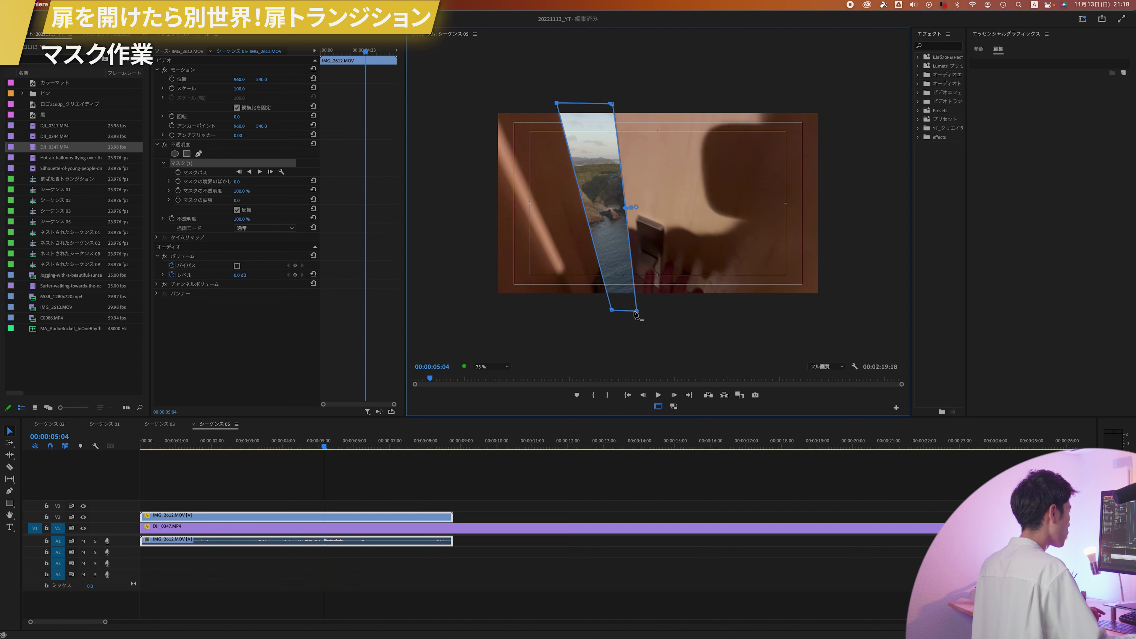
# At 100% zoom, make the lower-left vertex a sharp corner and refit the right-side corners to the gap
pyautogui.click(486, 371)
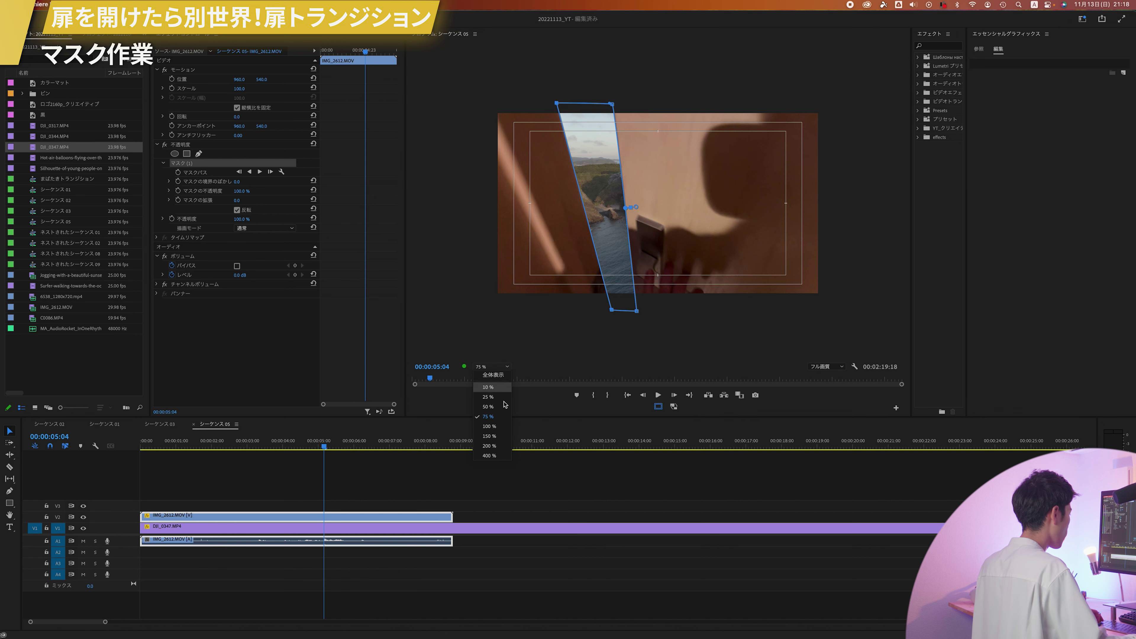
pyautogui.click(490, 426)
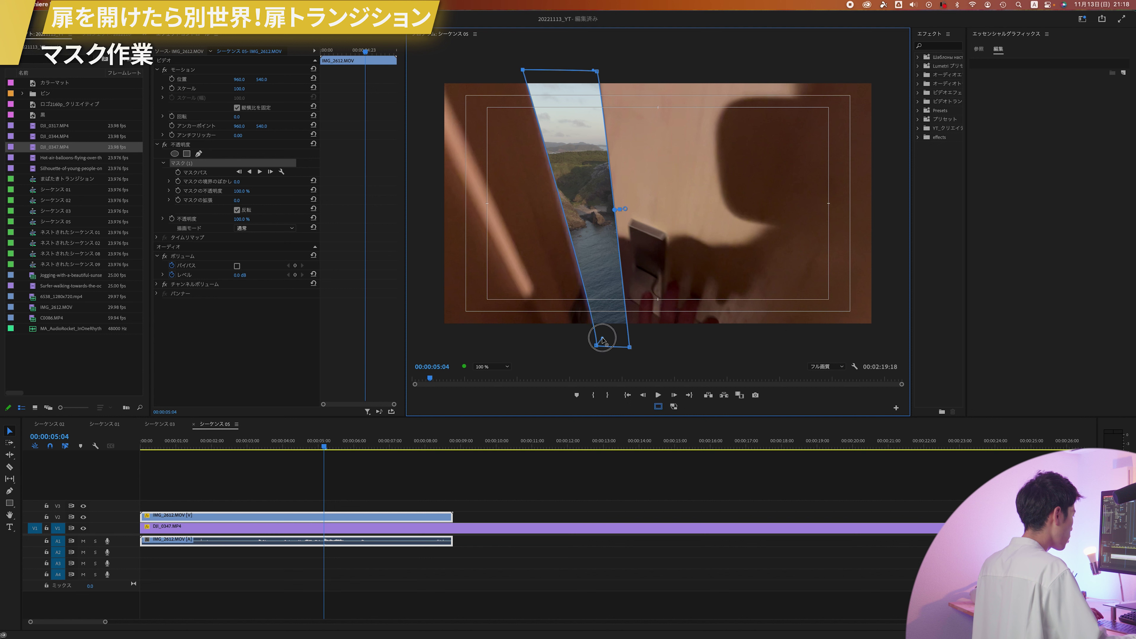
pyautogui.click(599, 351)
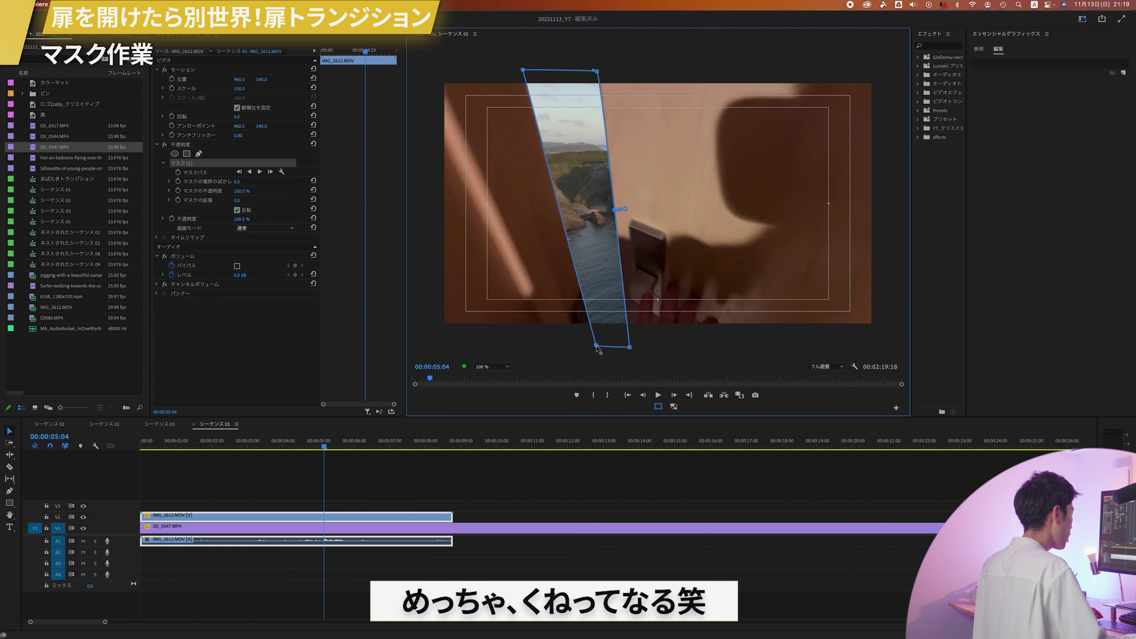
pyautogui.keyDown('alt'); pyautogui.click(595, 348); pyautogui.keyUp('alt')
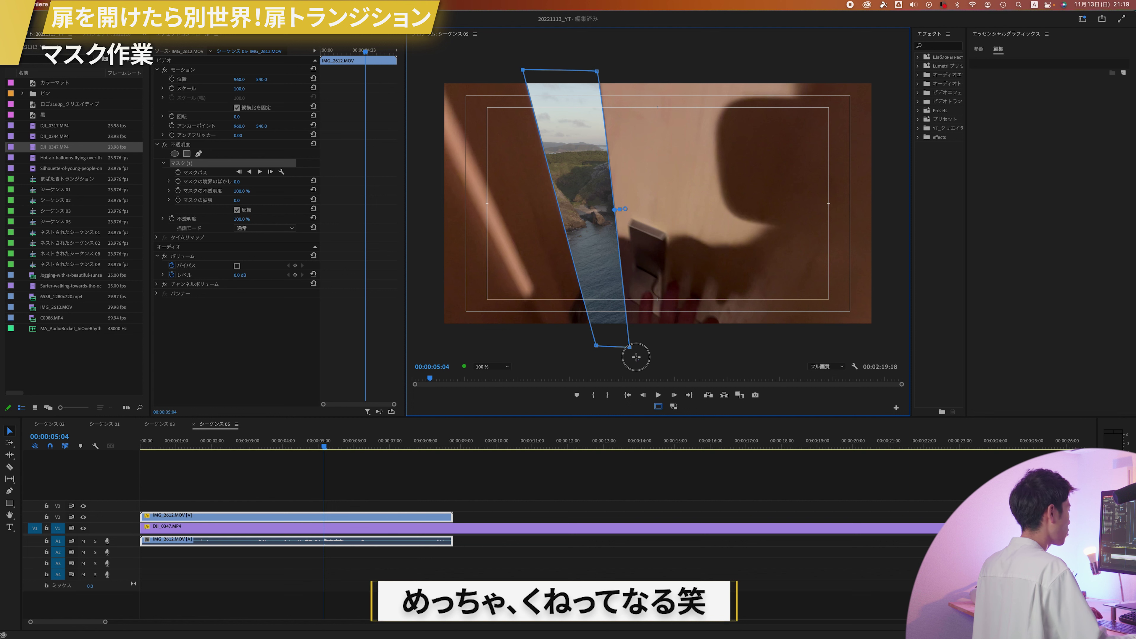
pyautogui.moveTo(630, 348); pyautogui.dragTo(612, 334)
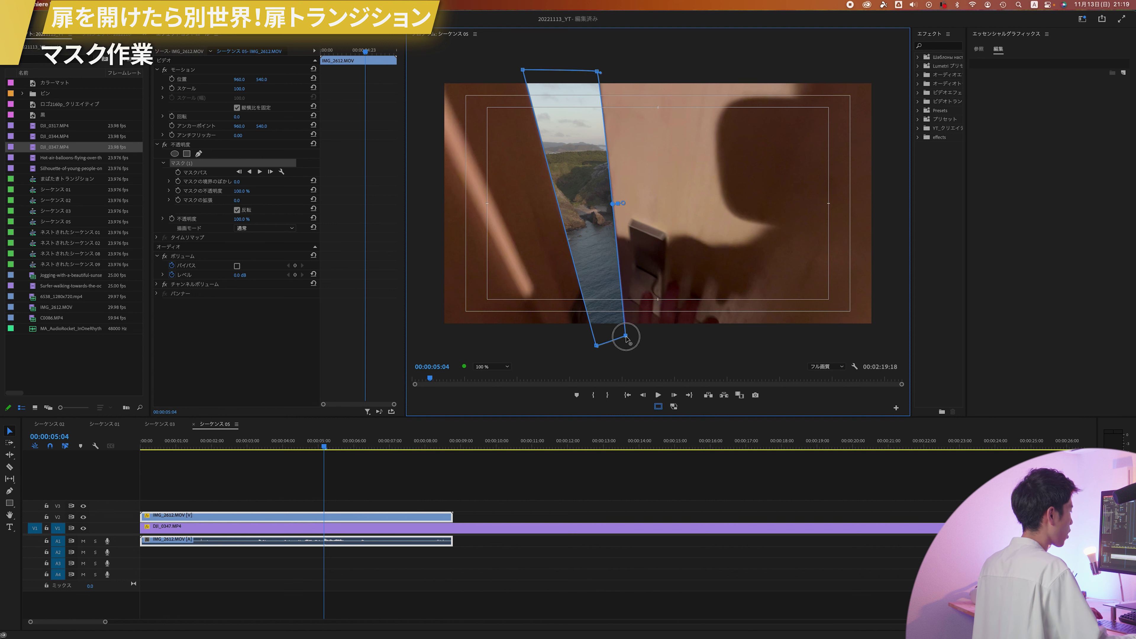
pyautogui.moveTo(598, 72); pyautogui.dragTo(587, 71)
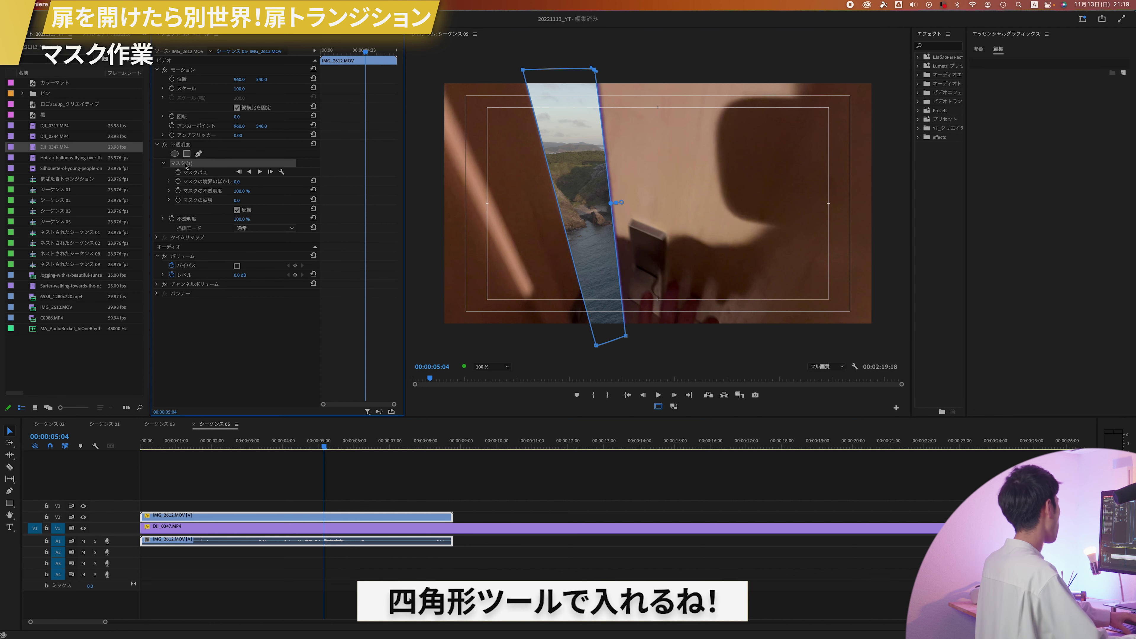
# Replace the pen mask with a rectangle mask stretched into a slanted shape along the door
pyautogui.press('Delete')
pyautogui.click(187, 153)
pyautogui.moveTo(651, 196)
pyautogui.mouseDown()
pyautogui.moveTo(584, 93)
pyautogui.moveTo(556, 93)
pyautogui.mouseUp()
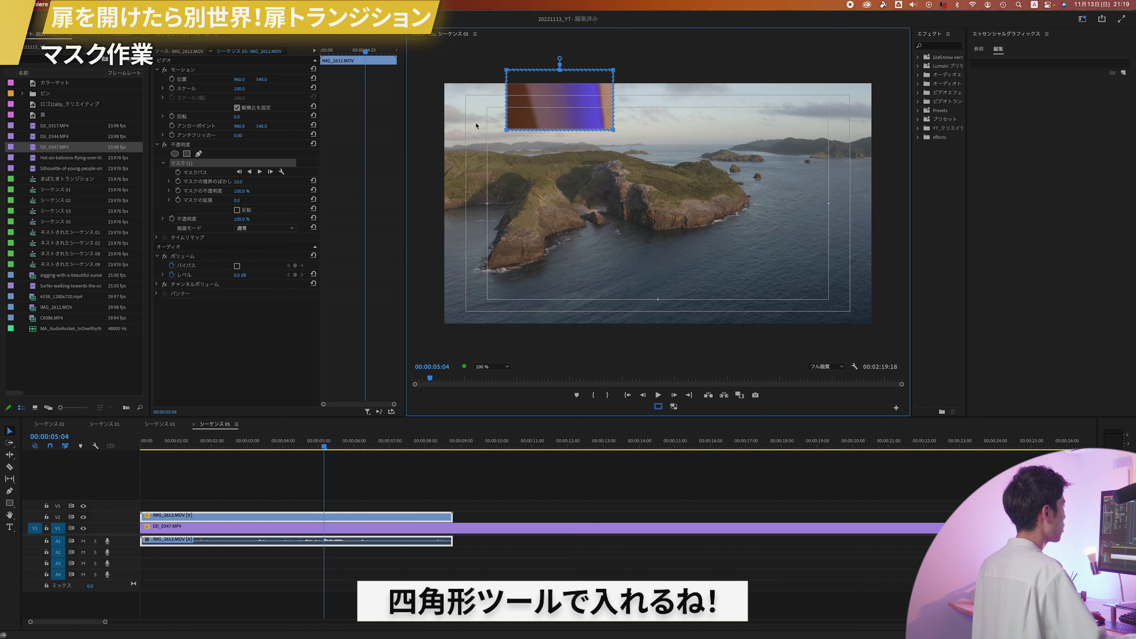
pyautogui.moveTo(611, 130); pyautogui.dragTo(683, 334)
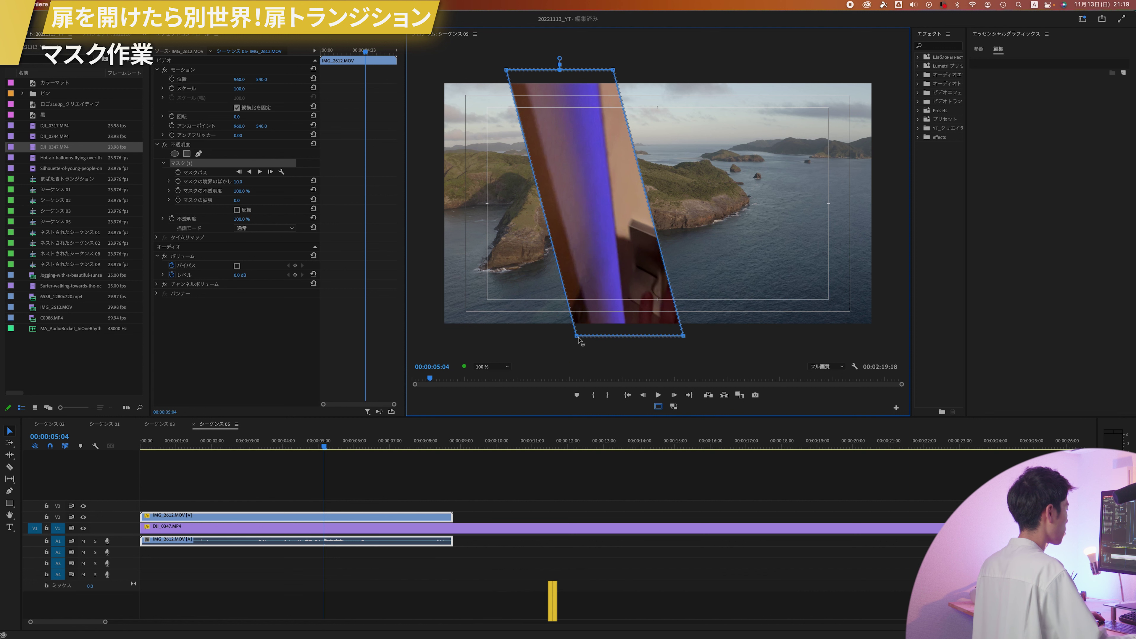
pyautogui.moveTo(579, 338); pyautogui.dragTo(594, 337)
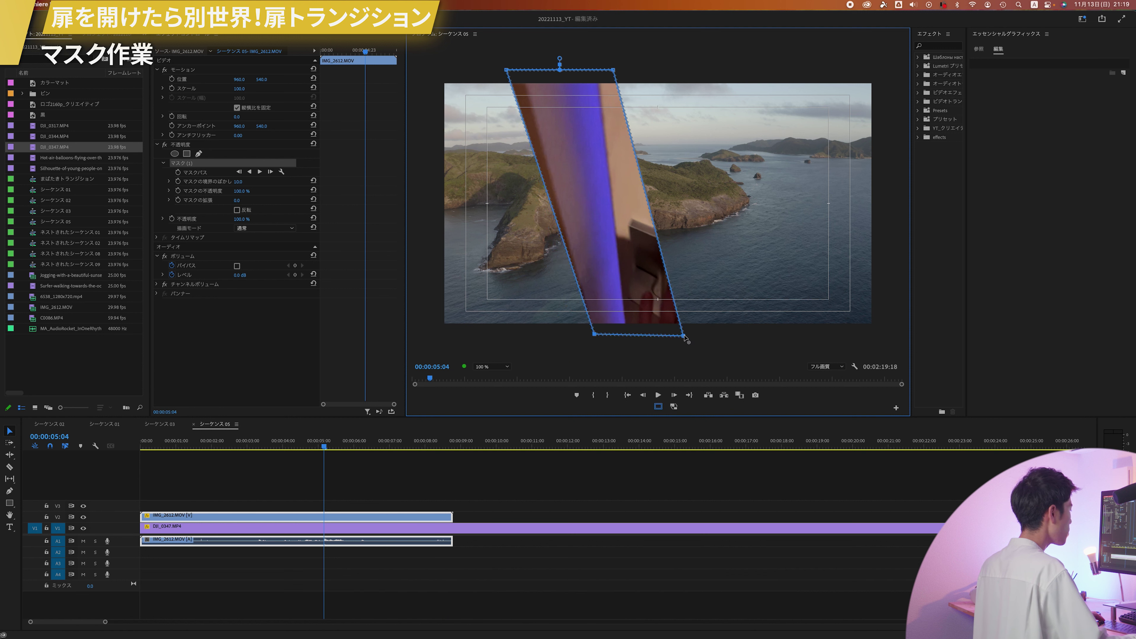
pyautogui.moveTo(685, 336); pyautogui.dragTo(630, 336)
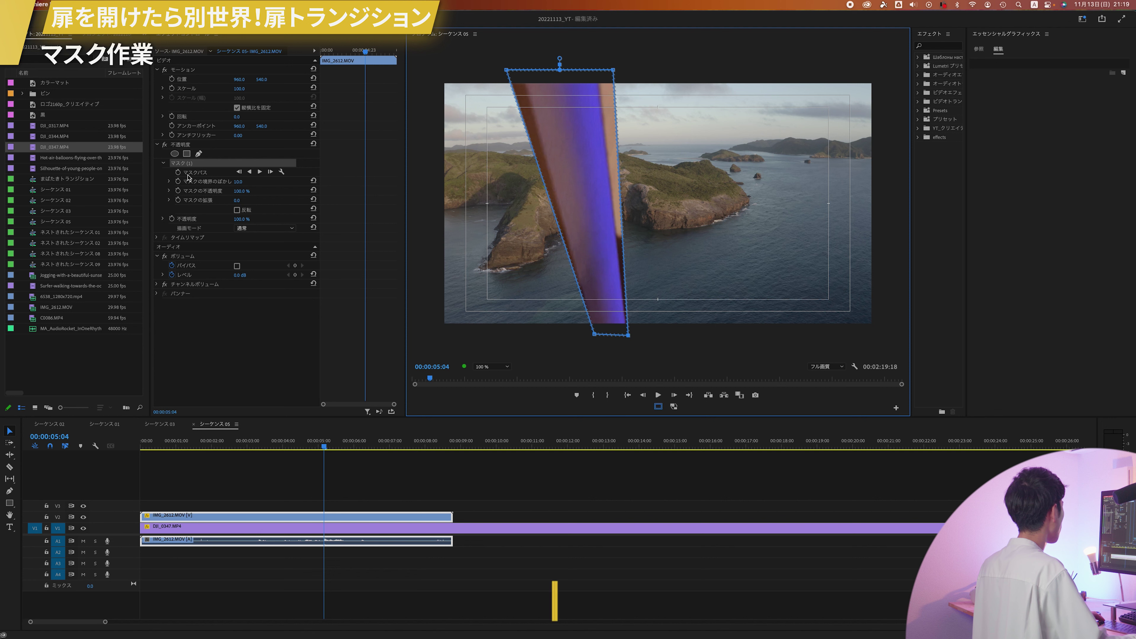
# Set Mask Feather to 0 and invert the mask so the island footage shows through
pyautogui.click(237, 181)
pyautogui.write('0')
pyautogui.press('Return')
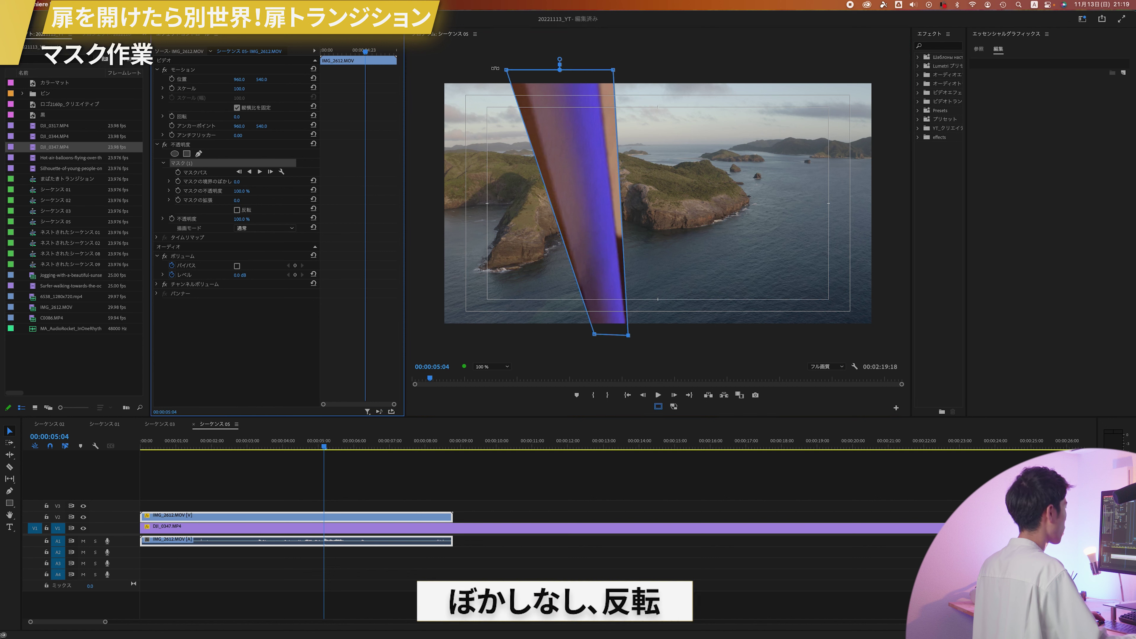
pyautogui.moveTo(506, 71); pyautogui.dragTo(523, 72)
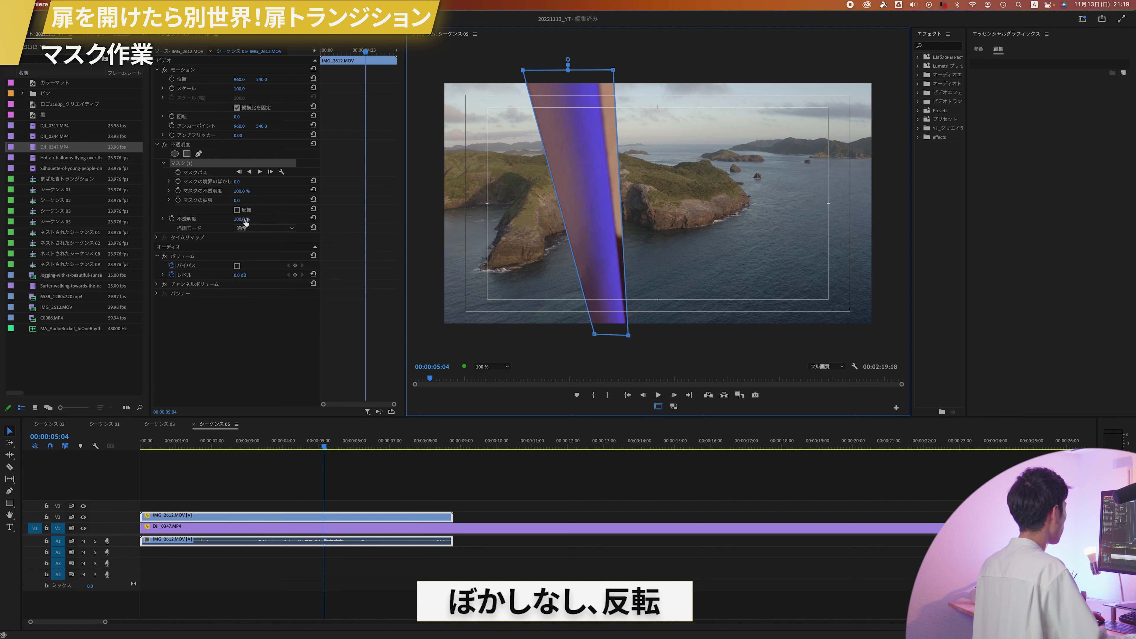
pyautogui.click(237, 209)
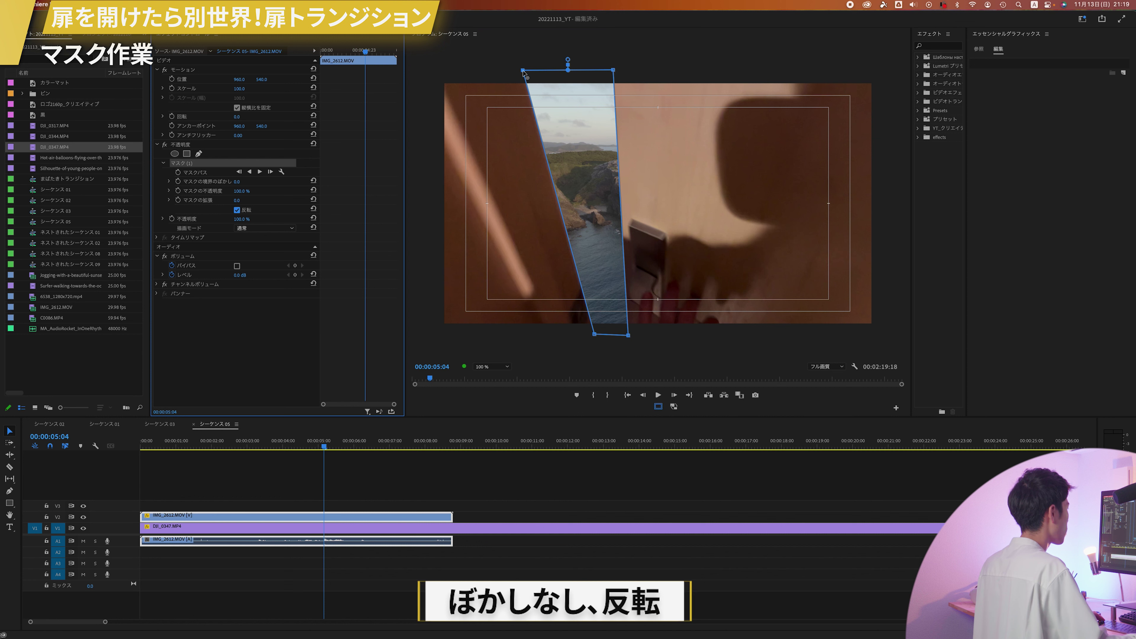
# Align all four mask corners to the door gap and set a Mask Path keyframe at 00:00:05:04
pyautogui.moveTo(524, 71); pyautogui.dragTo(522, 75)
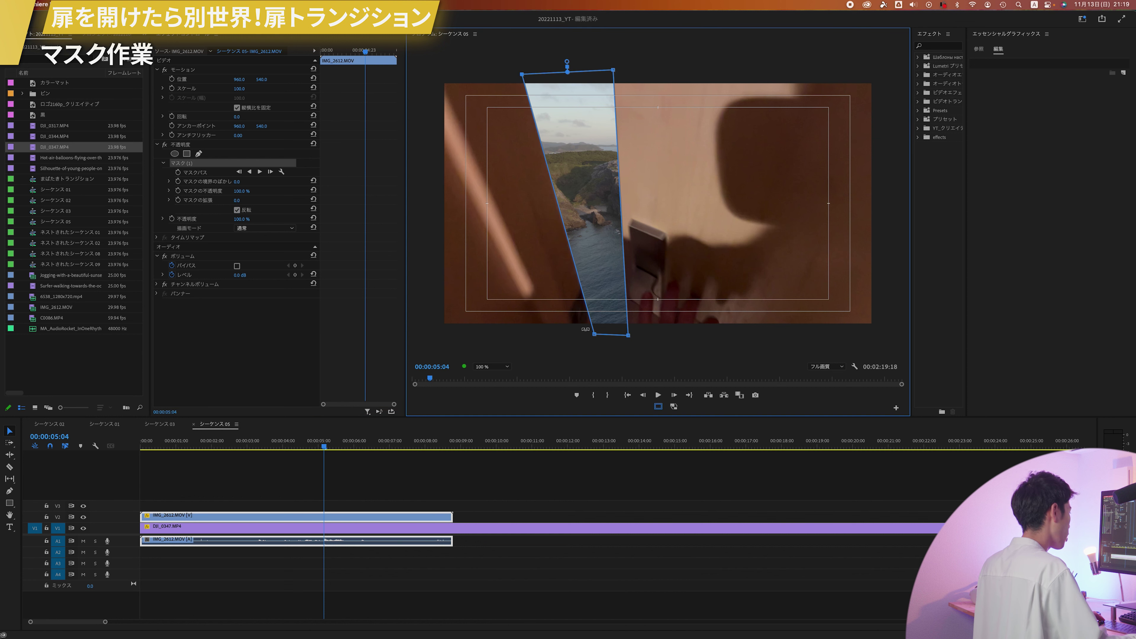
pyautogui.moveTo(593, 335); pyautogui.dragTo(597, 335)
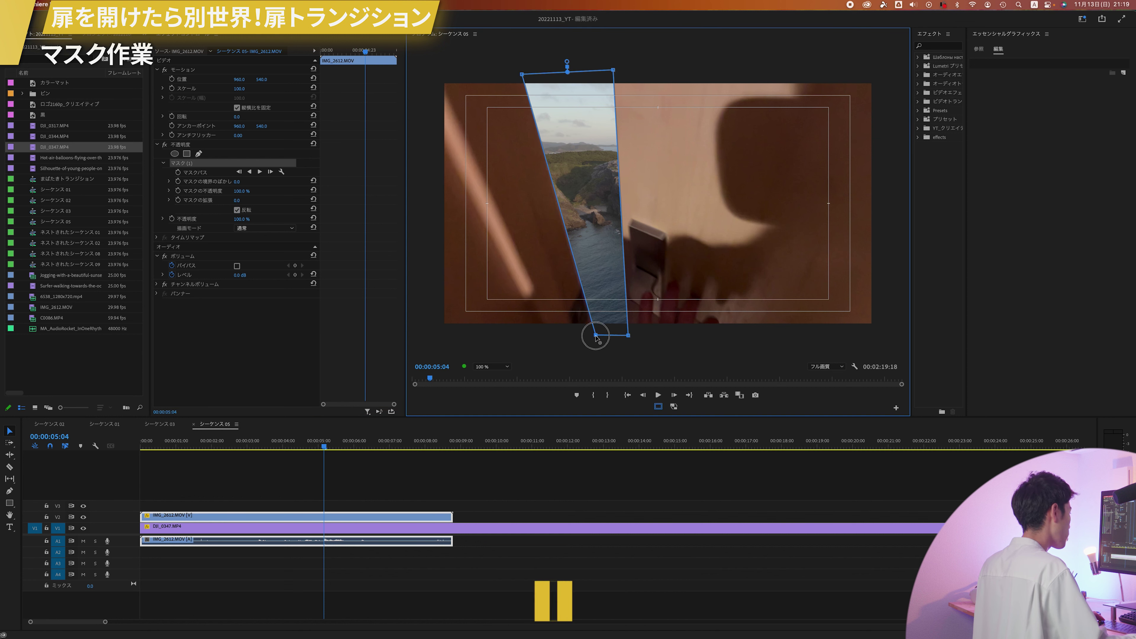
pyautogui.moveTo(614, 70); pyautogui.dragTo(584, 67)
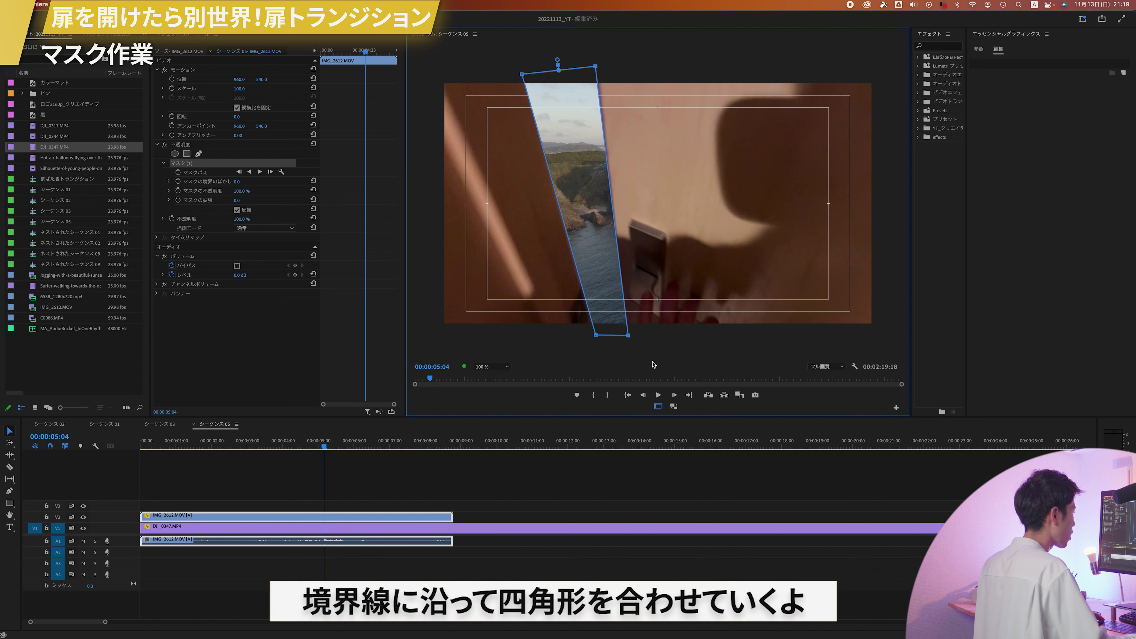
pyautogui.moveTo(630, 339); pyautogui.dragTo(615, 339)
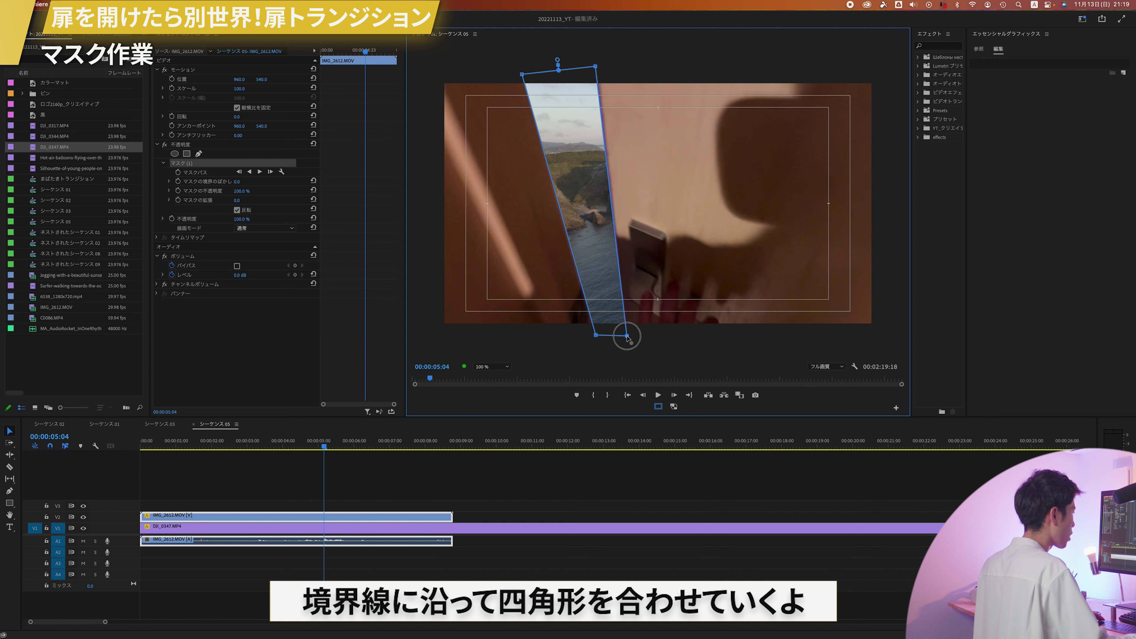
pyautogui.moveTo(598, 67); pyautogui.dragTo(600, 68)
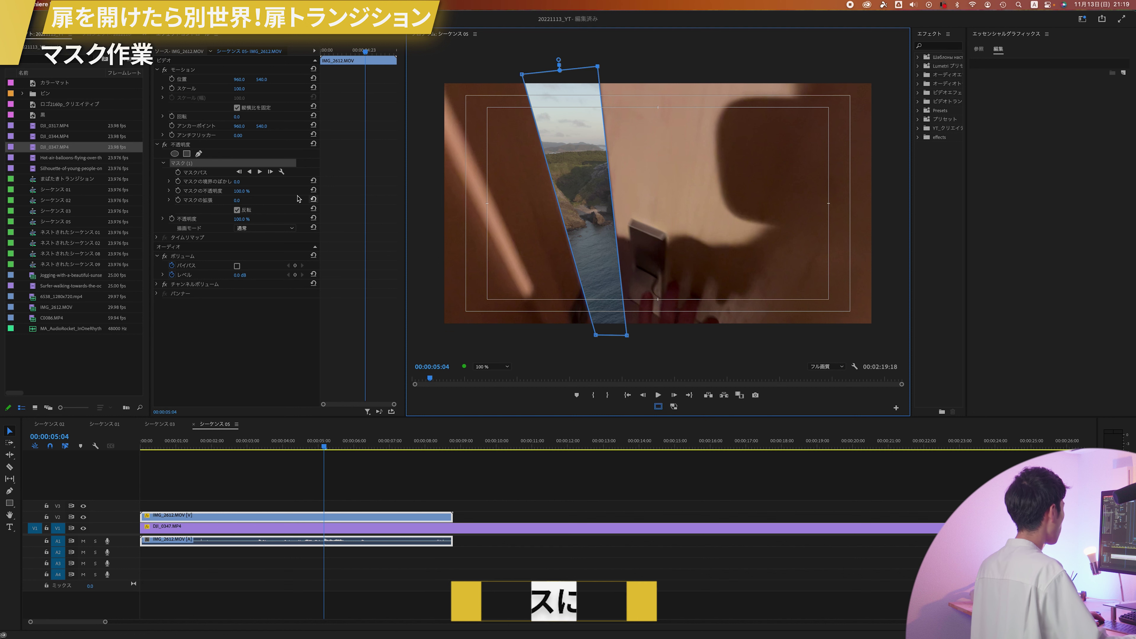
pyautogui.click(179, 172)
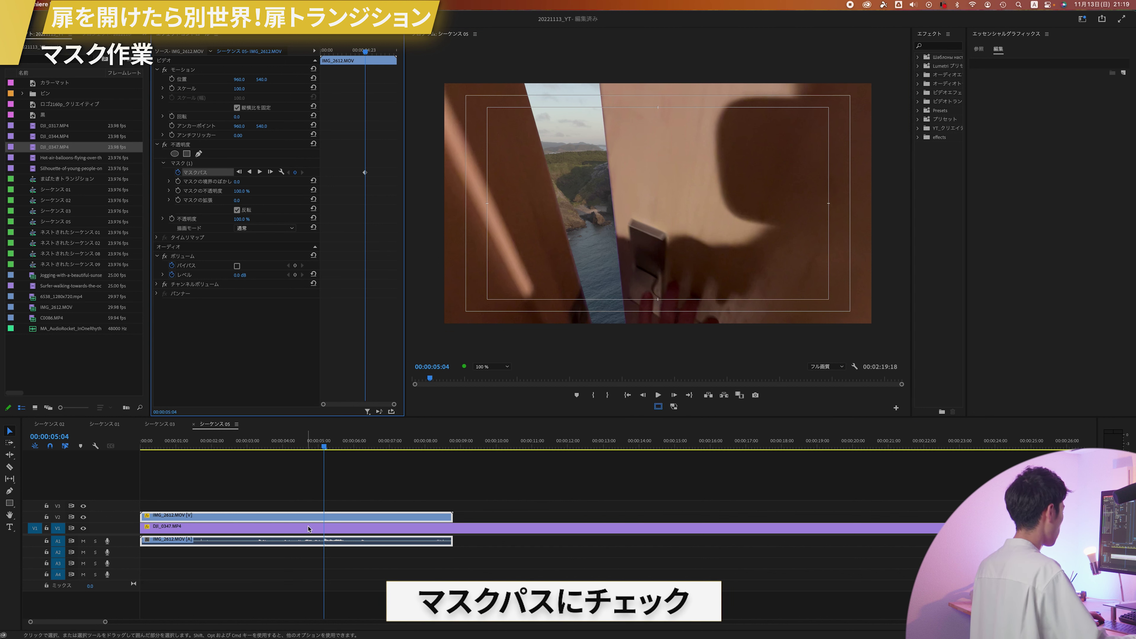
# At 00:00:05:07, drag Mask (1)'s four corners out to the wider door edges
pyautogui.press('Right')
pyautogui.press('Right')
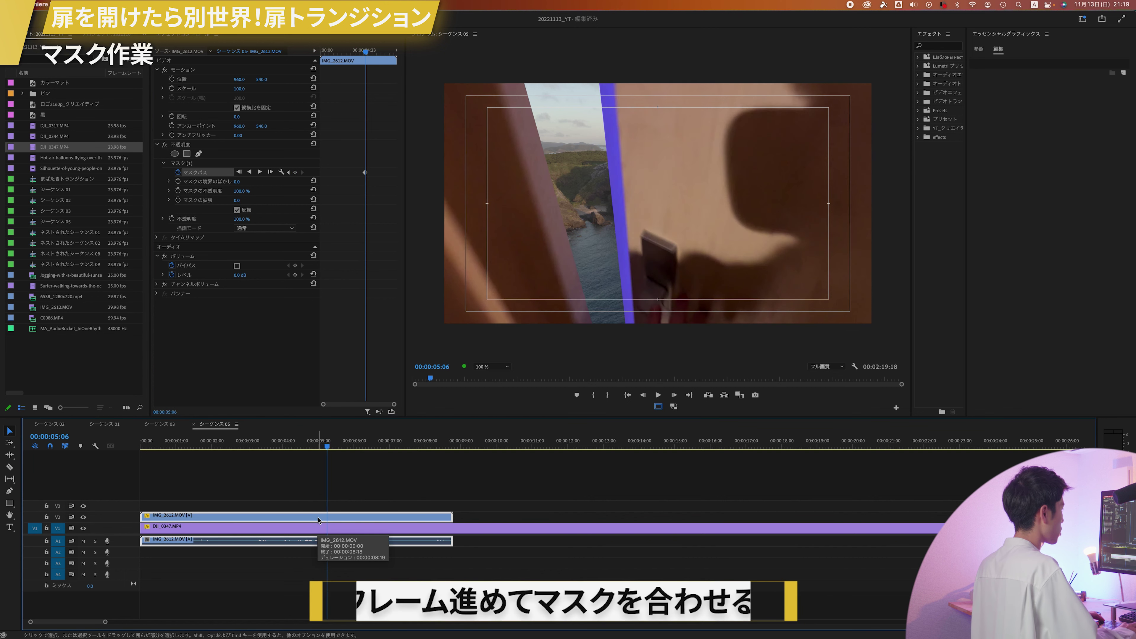
pyautogui.press('Right')
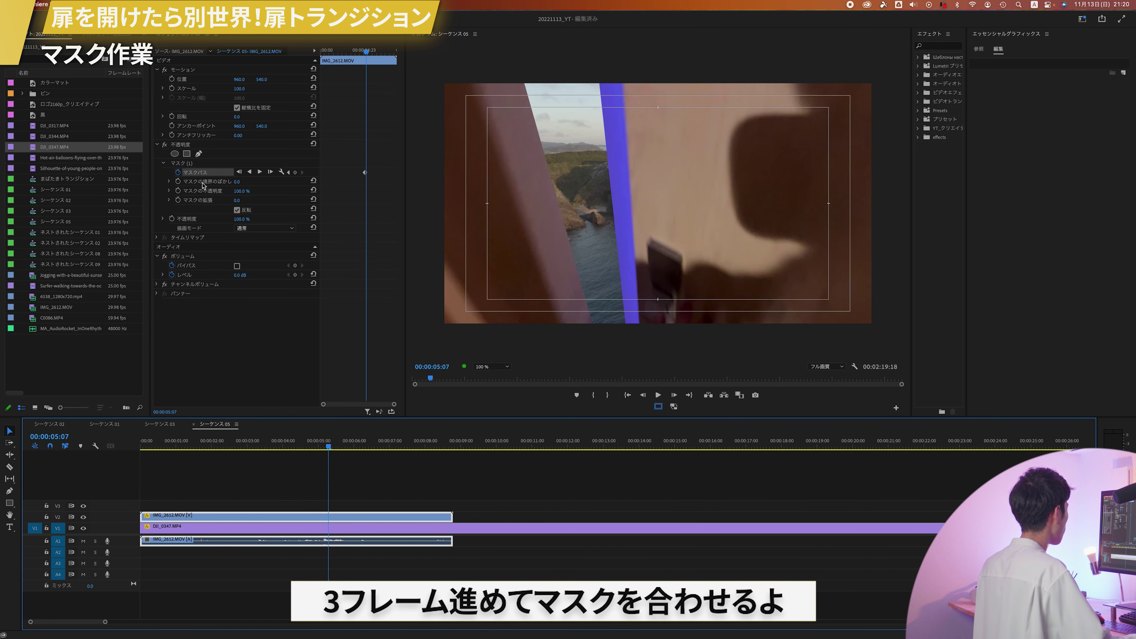
pyautogui.click(188, 164)
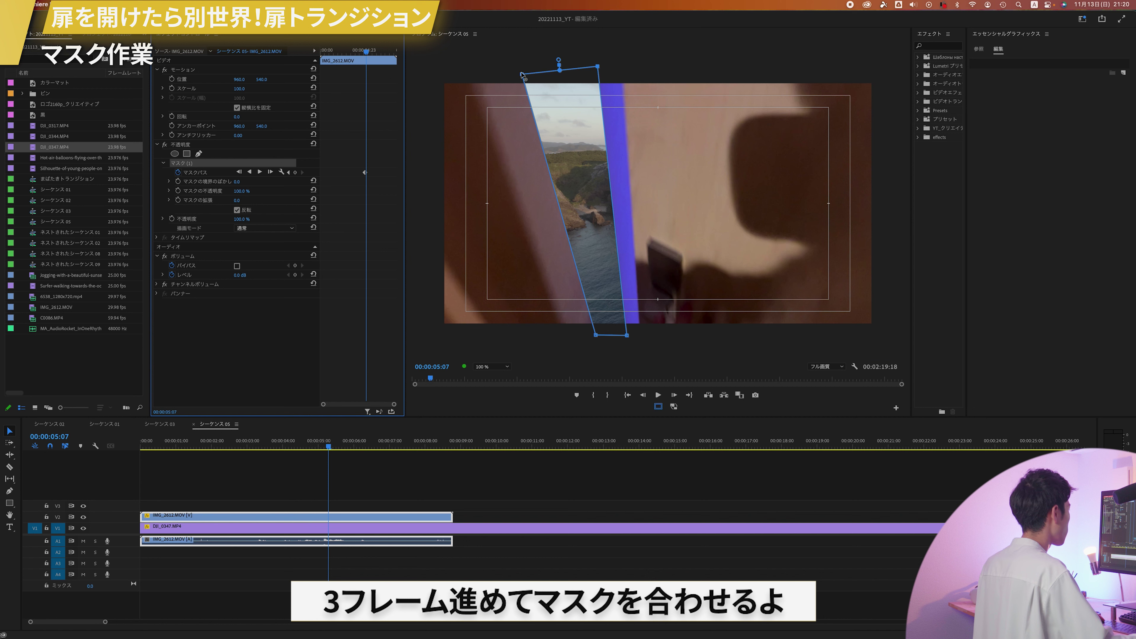
pyautogui.moveTo(521, 75); pyautogui.dragTo(469, 73)
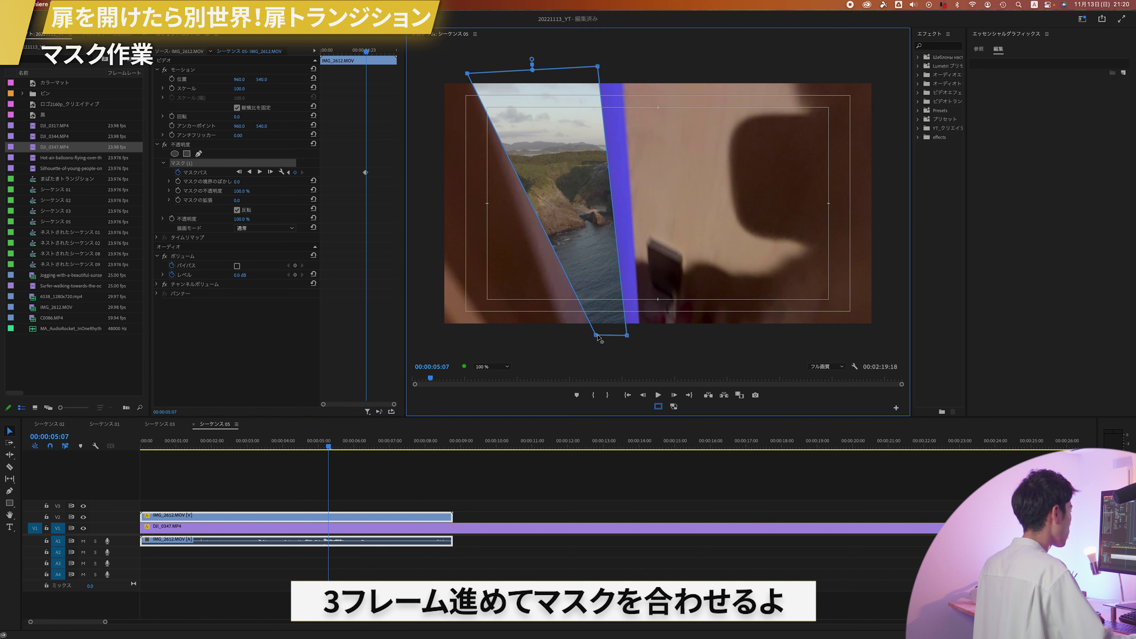
pyautogui.moveTo(597, 334); pyautogui.dragTo(571, 348)
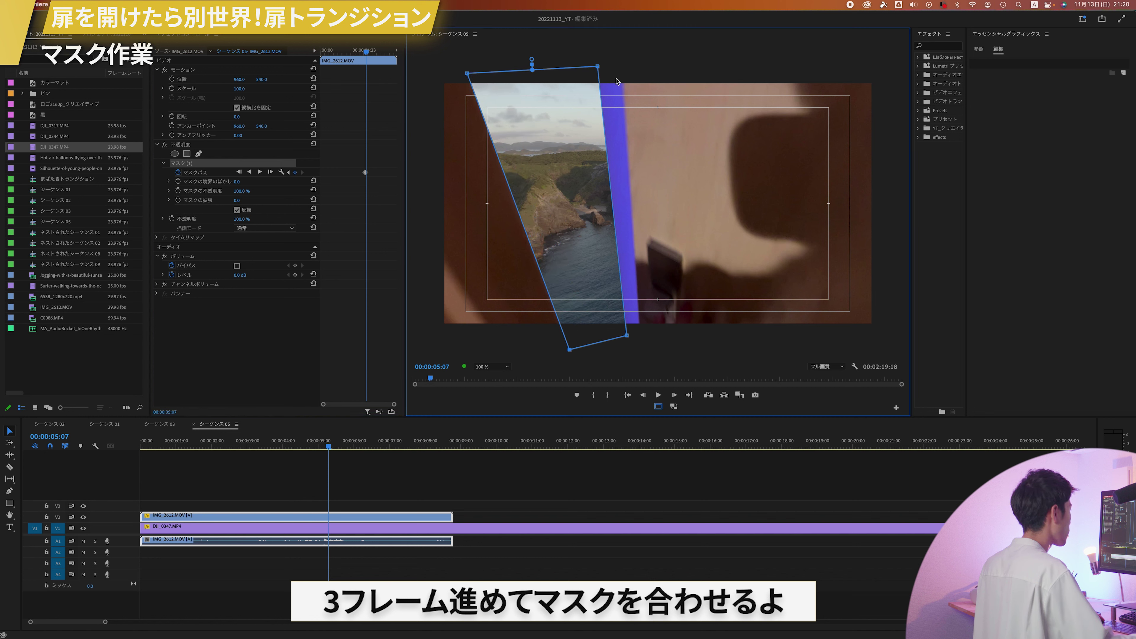
pyautogui.moveTo(598, 68); pyautogui.dragTo(610, 67)
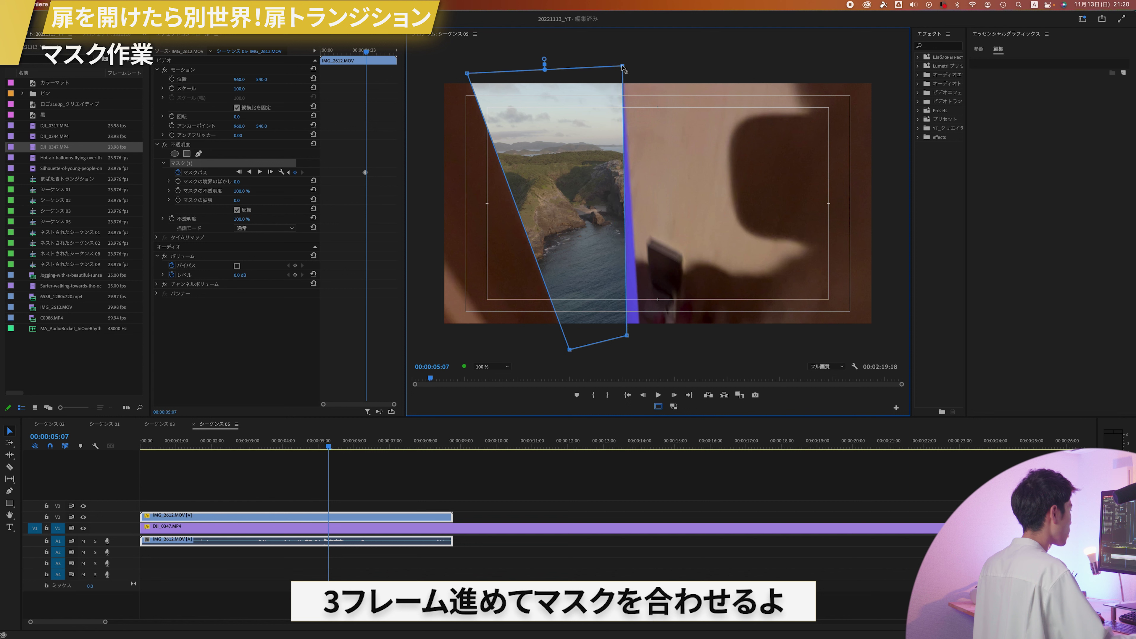
pyautogui.moveTo(631, 340); pyautogui.dragTo(640, 346)
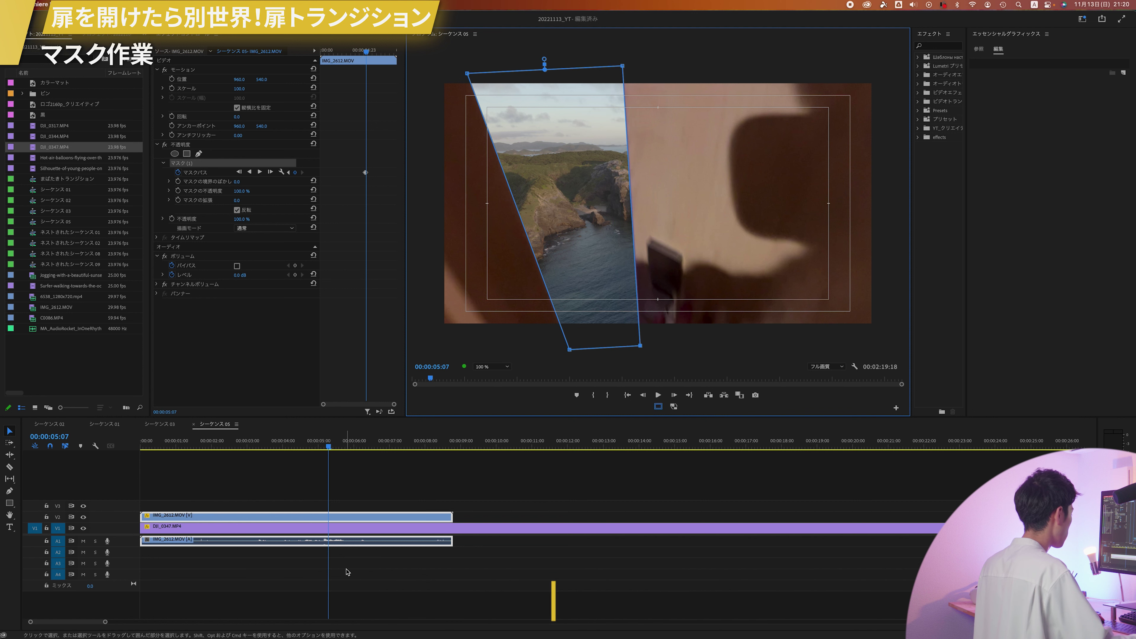
pyautogui.click(367, 519)
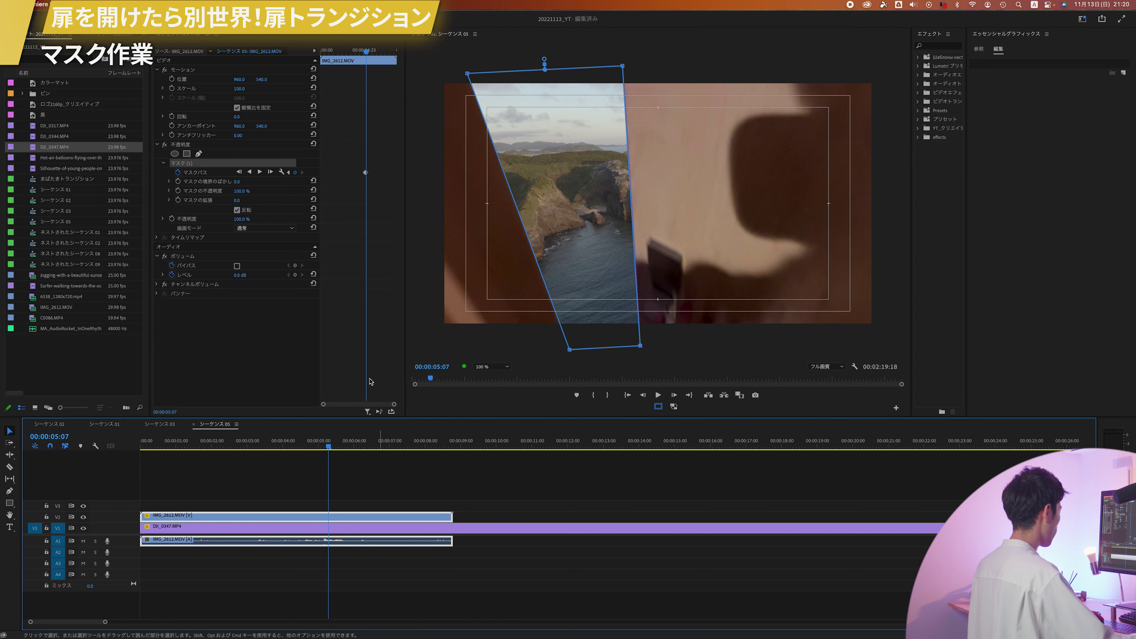
pyautogui.moveTo(324, 405); pyautogui.dragTo(364, 408)
# Review the earlier mask frames, then at 00:00:05:09 pull the top-left corner out left
pyautogui.press('Left')
pyautogui.press('Left')
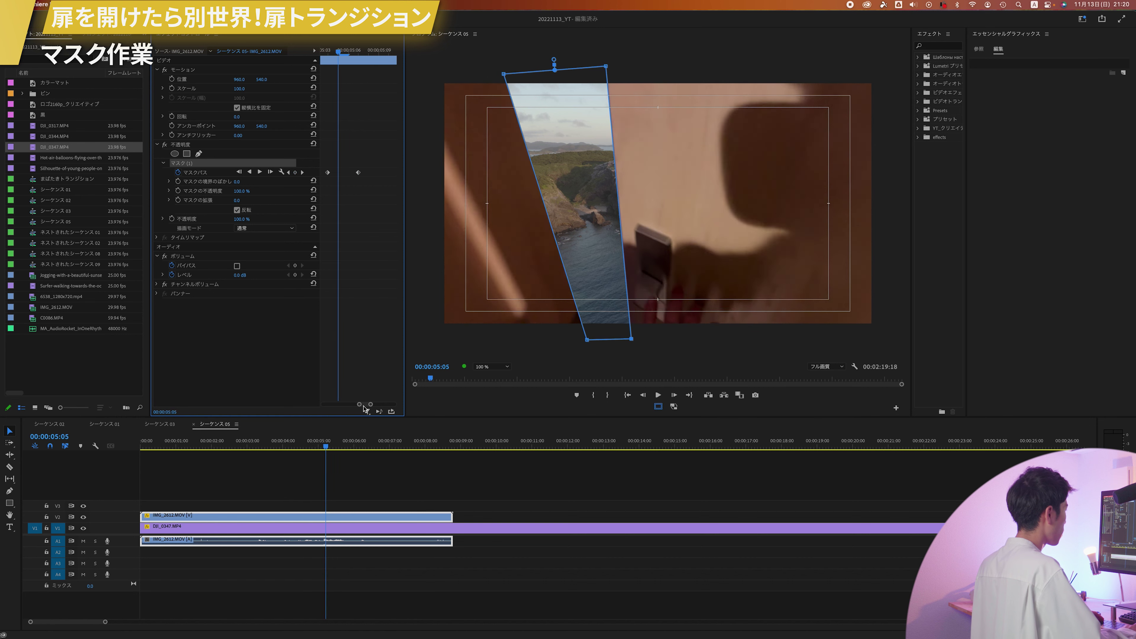
pyautogui.press('Left')
pyautogui.press('Right')
pyautogui.press('Right')
pyautogui.press('Right')
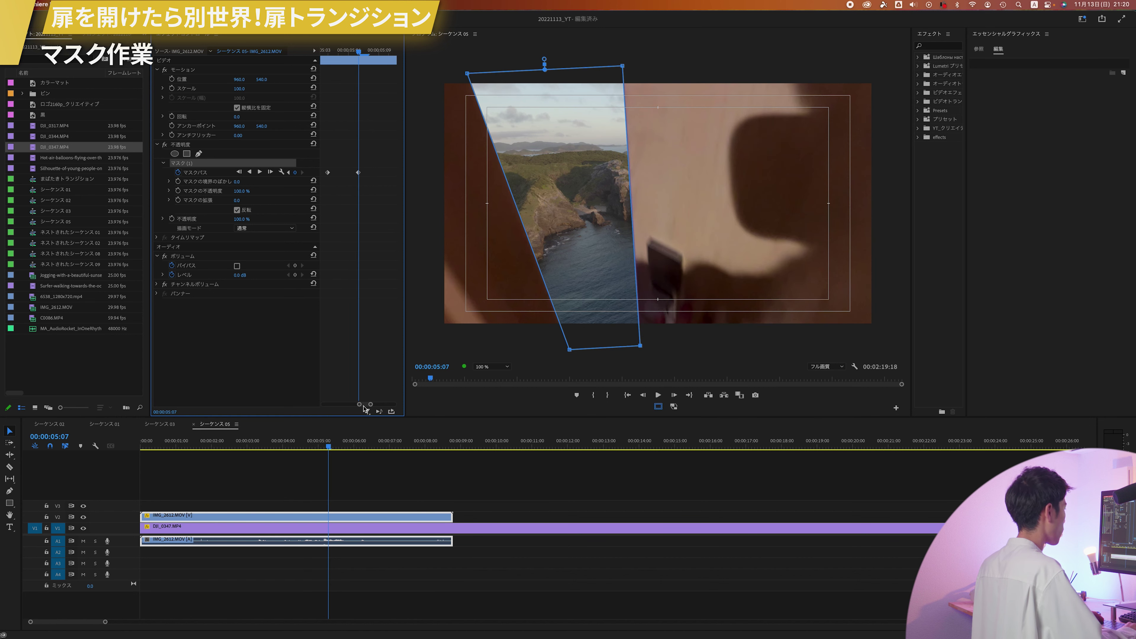
pyautogui.press('Right')
pyautogui.press('Right')
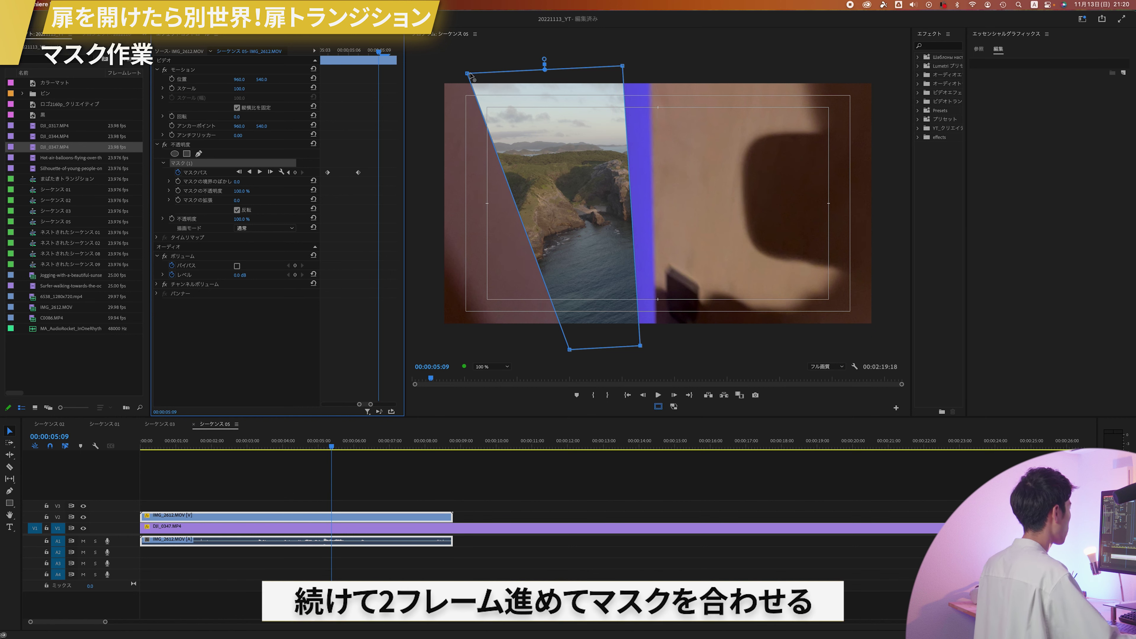
pyautogui.moveTo(468, 74); pyautogui.dragTo(457, 72)
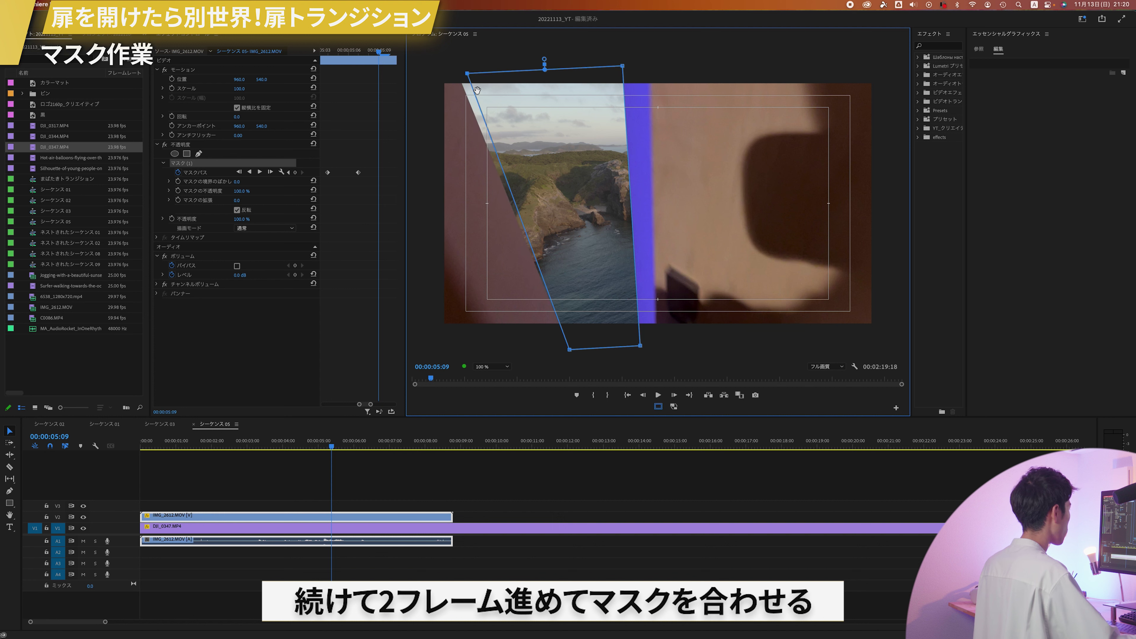
pyautogui.moveTo(458, 75)
pyautogui.mouseDown()
pyautogui.moveTo(412, 101)
pyautogui.moveTo(414, 69)
pyautogui.mouseUp()
# At 75% zoom, refit the mask's top-left and lower corners to the widened gap
pyautogui.click(489, 370)
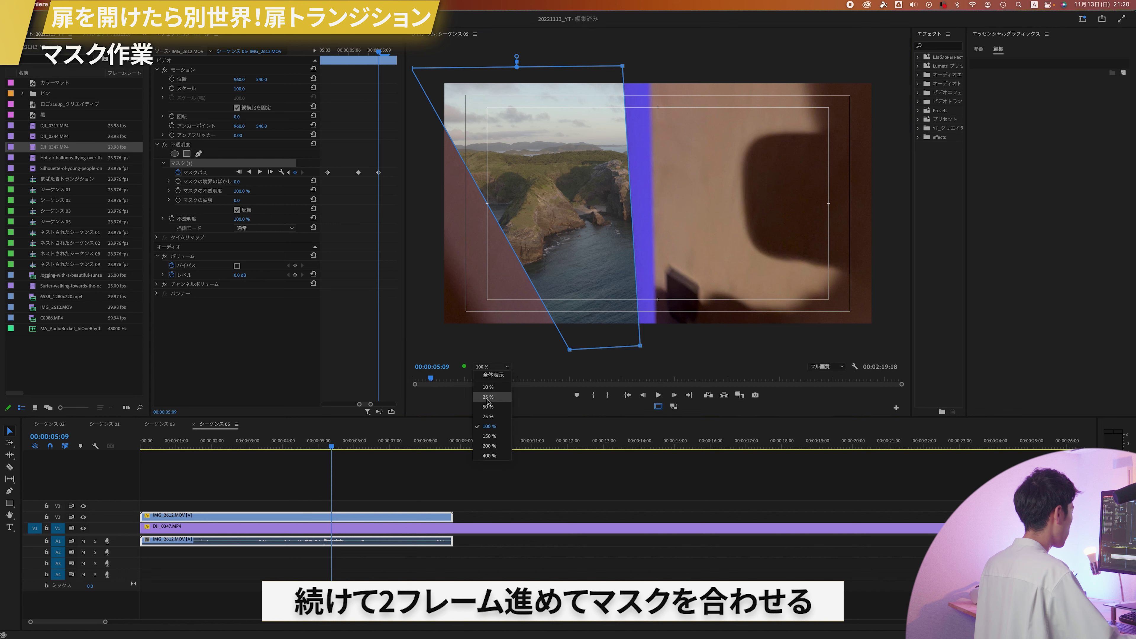
pyautogui.click(486, 408)
pyautogui.moveTo(472, 101); pyautogui.dragTo(470, 89)
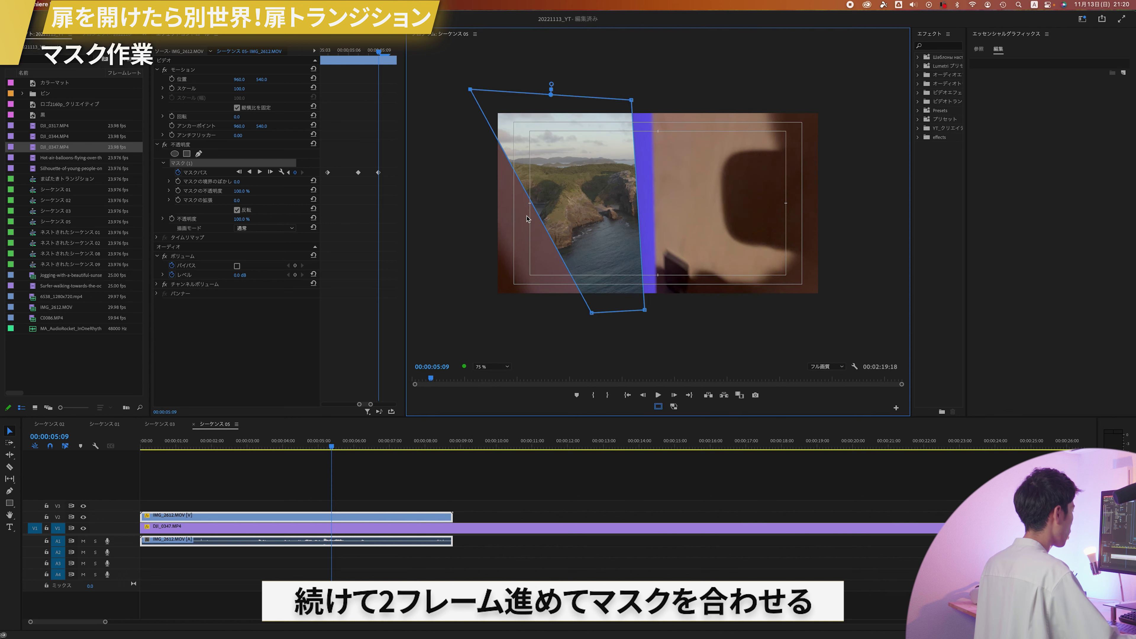
pyautogui.moveTo(591, 315); pyautogui.dragTo(560, 351)
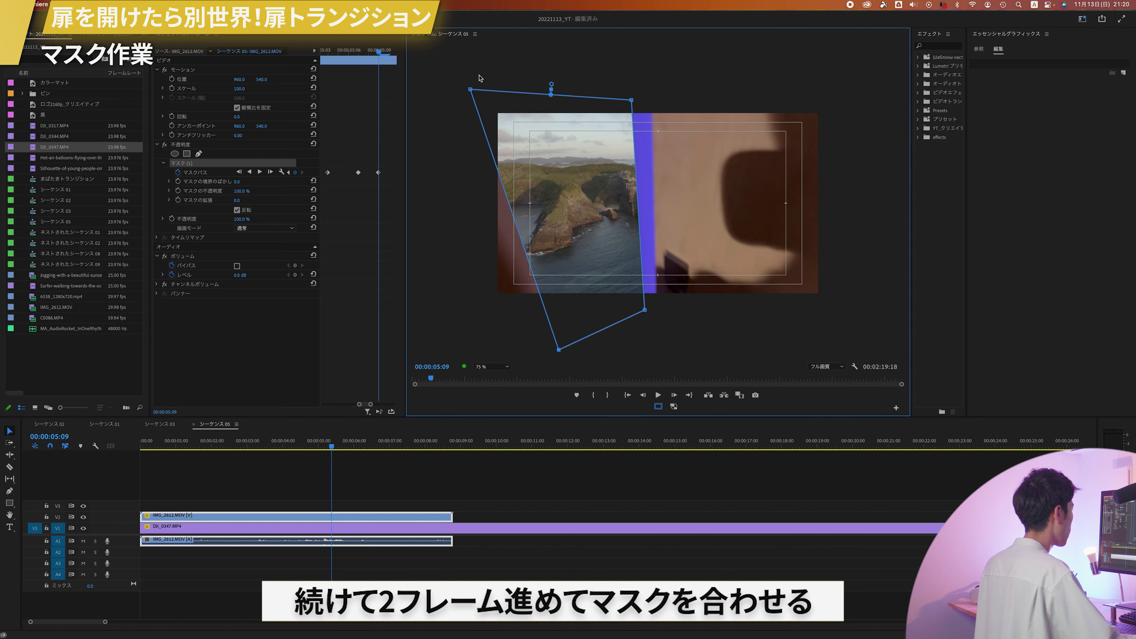
pyautogui.moveTo(470, 91); pyautogui.dragTo(429, 106)
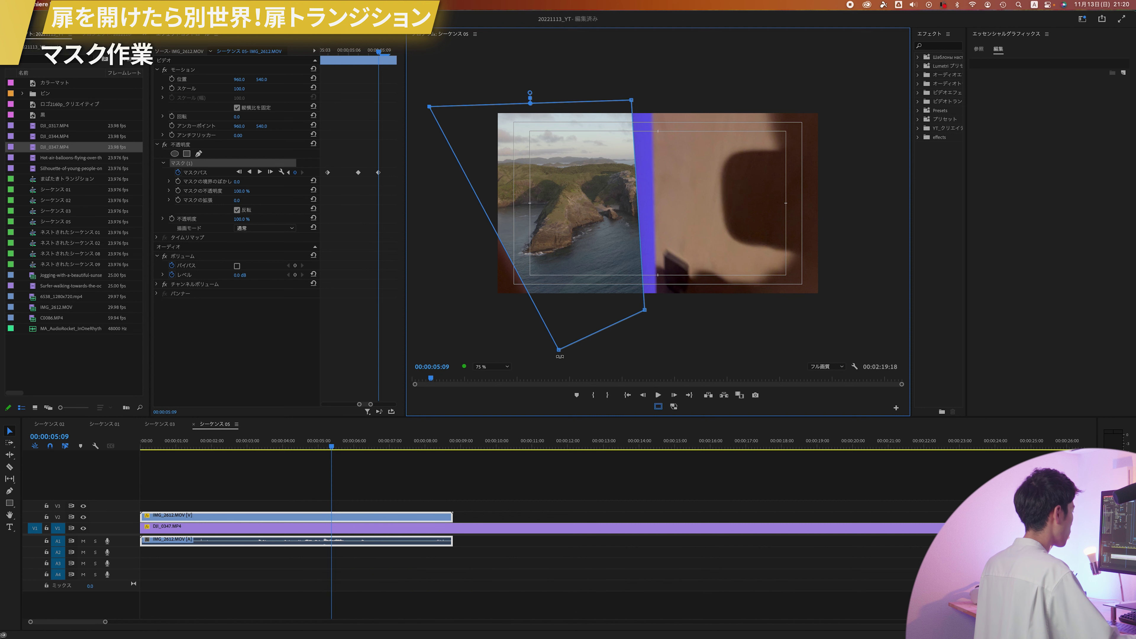
pyautogui.moveTo(559, 353); pyautogui.dragTo(554, 356)
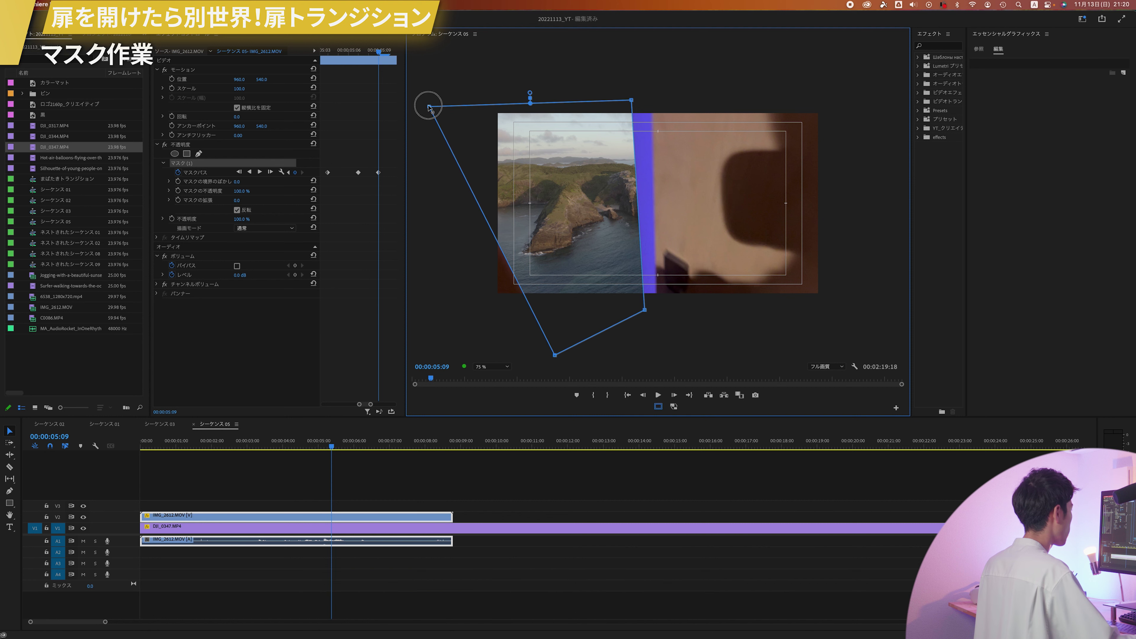
pyautogui.moveTo(428, 108); pyautogui.dragTo(426, 108)
# Align the mask's top-right corner and right edge with the door's edge
pyautogui.moveTo(631, 102); pyautogui.dragTo(653, 91)
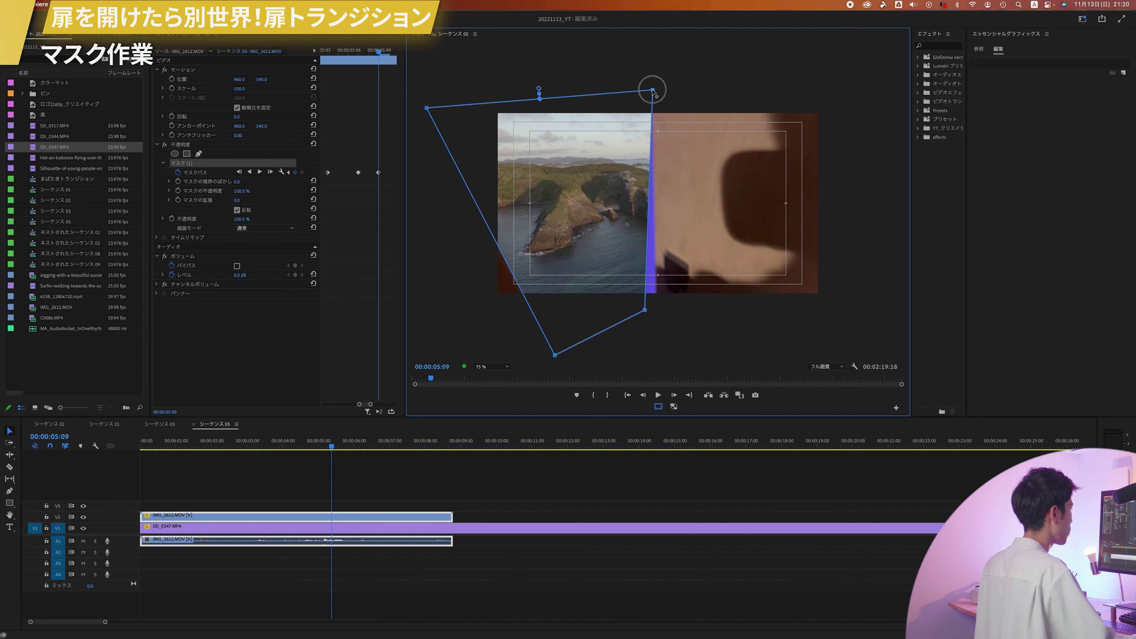
pyautogui.moveTo(649, 310); pyautogui.dragTo(655, 320)
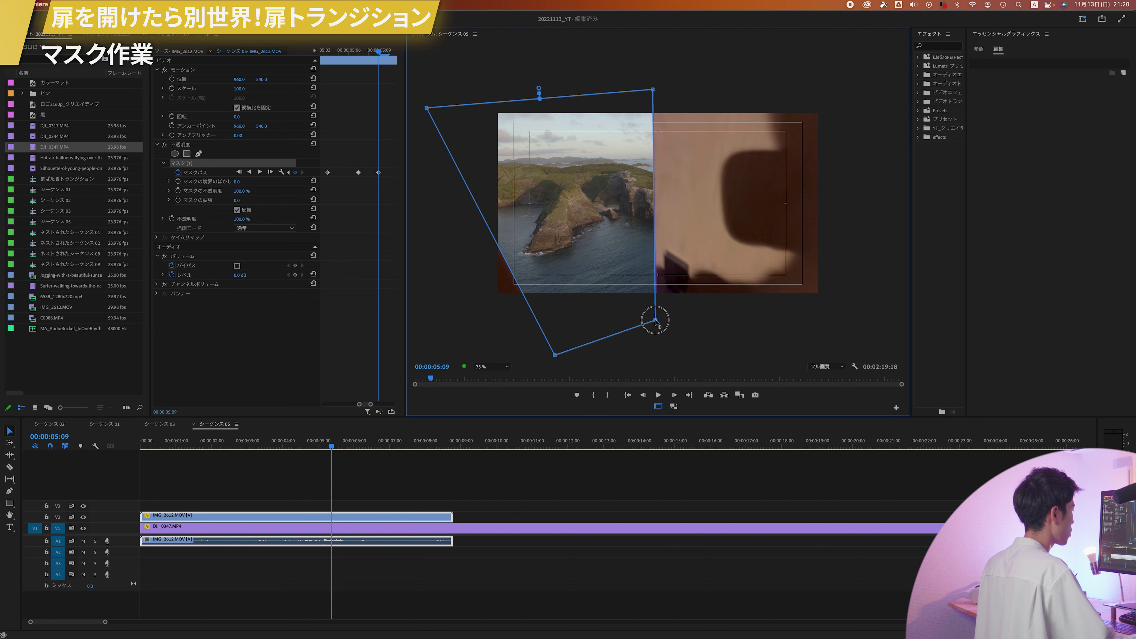
pyautogui.moveTo(653, 89); pyautogui.dragTo(650, 90)
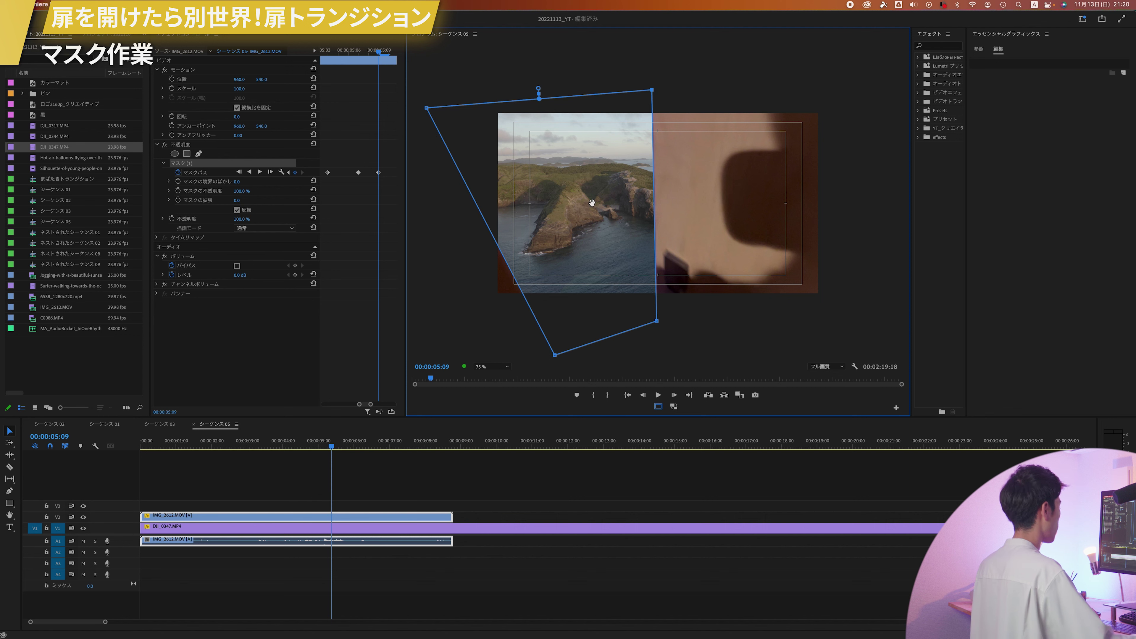
pyautogui.click(343, 519)
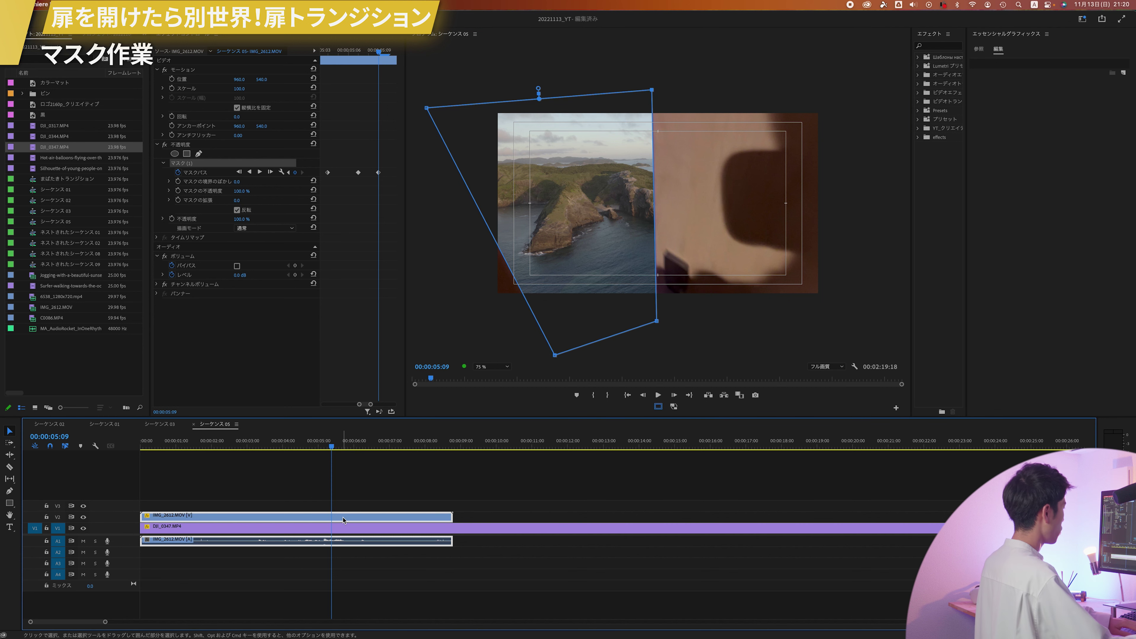
# At 00:00:05:10, push the mask's left-side corners out past the frame at 50% zoom
pyautogui.press('Right')
pyautogui.moveTo(555, 355); pyautogui.dragTo(536, 371)
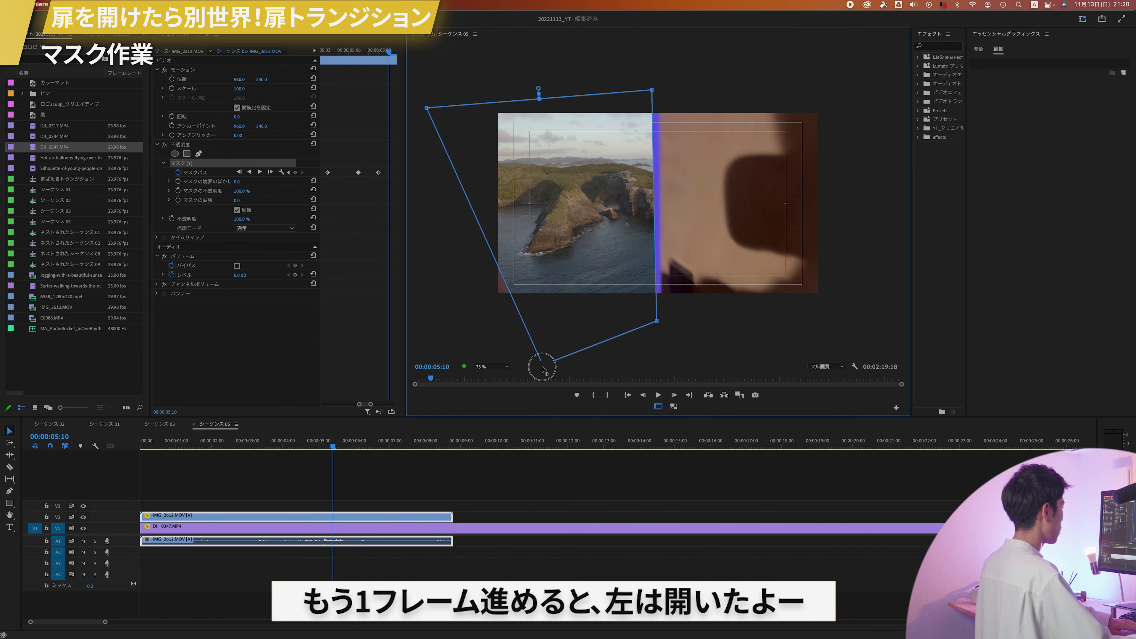
pyautogui.moveTo(428, 110); pyautogui.dragTo(396, 80)
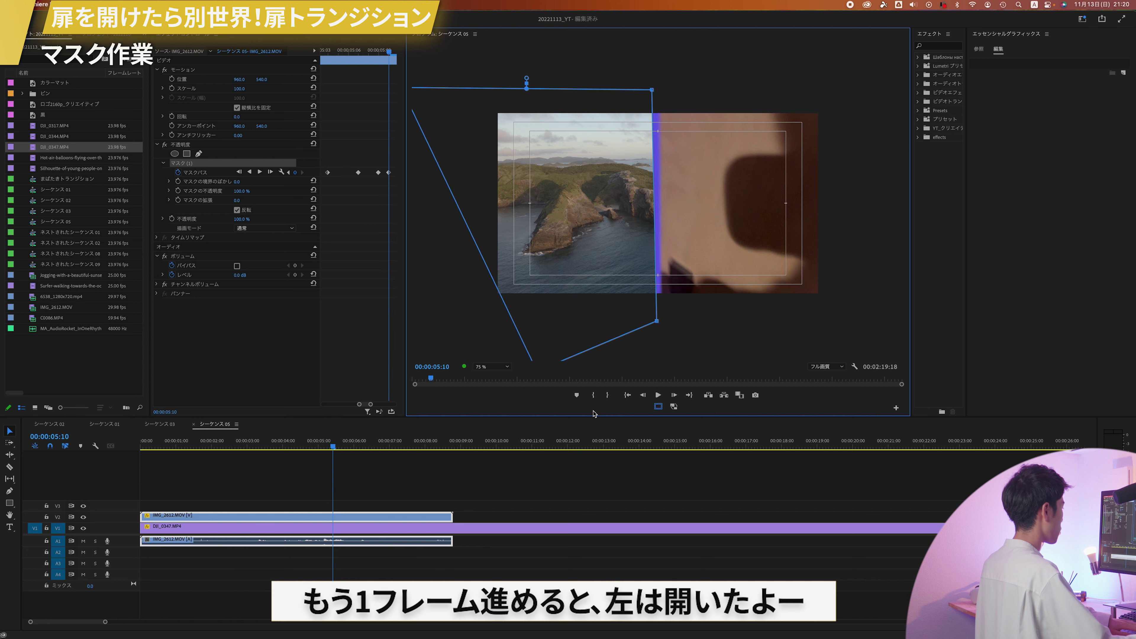
pyautogui.click(505, 367)
pyautogui.click(485, 406)
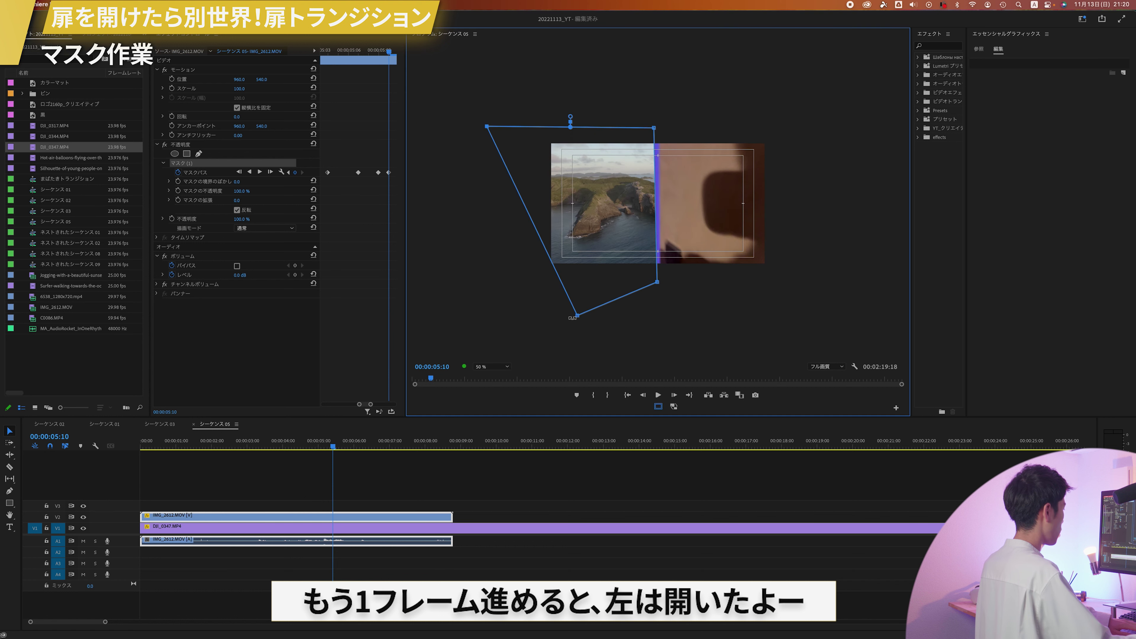
pyautogui.moveTo(577, 316); pyautogui.dragTo(531, 333)
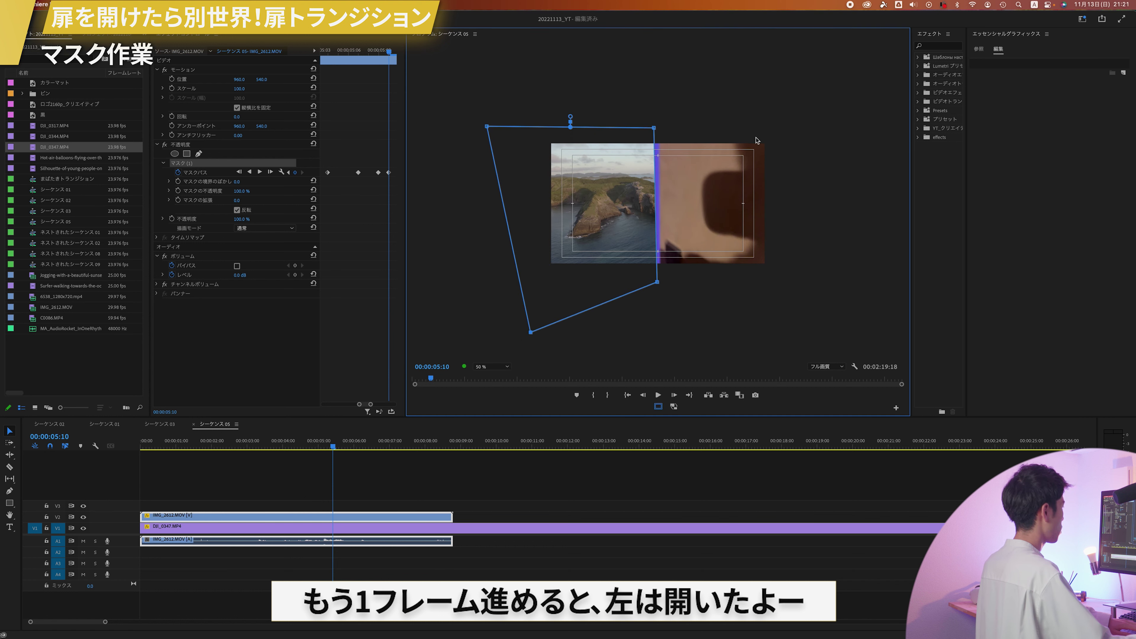
# Align the mask's right corners with the door edge at 75% zoom, then advance two frames
pyautogui.moveTo(653, 126); pyautogui.dragTo(659, 125)
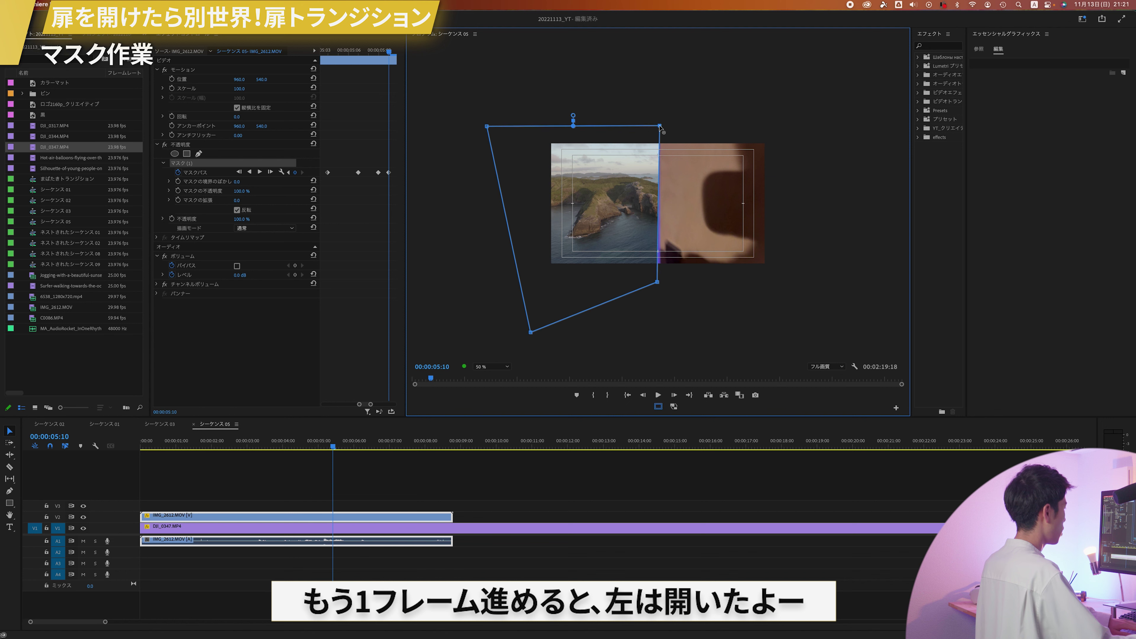
pyautogui.moveTo(660, 283); pyautogui.dragTo(663, 283)
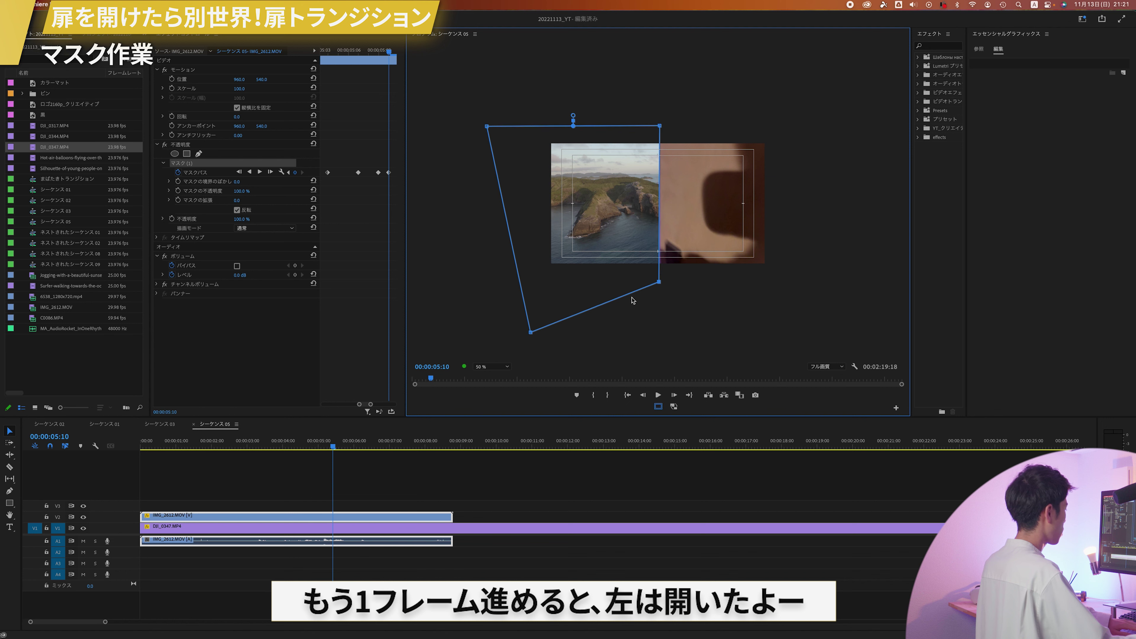
pyautogui.click(496, 368)
pyautogui.click(495, 415)
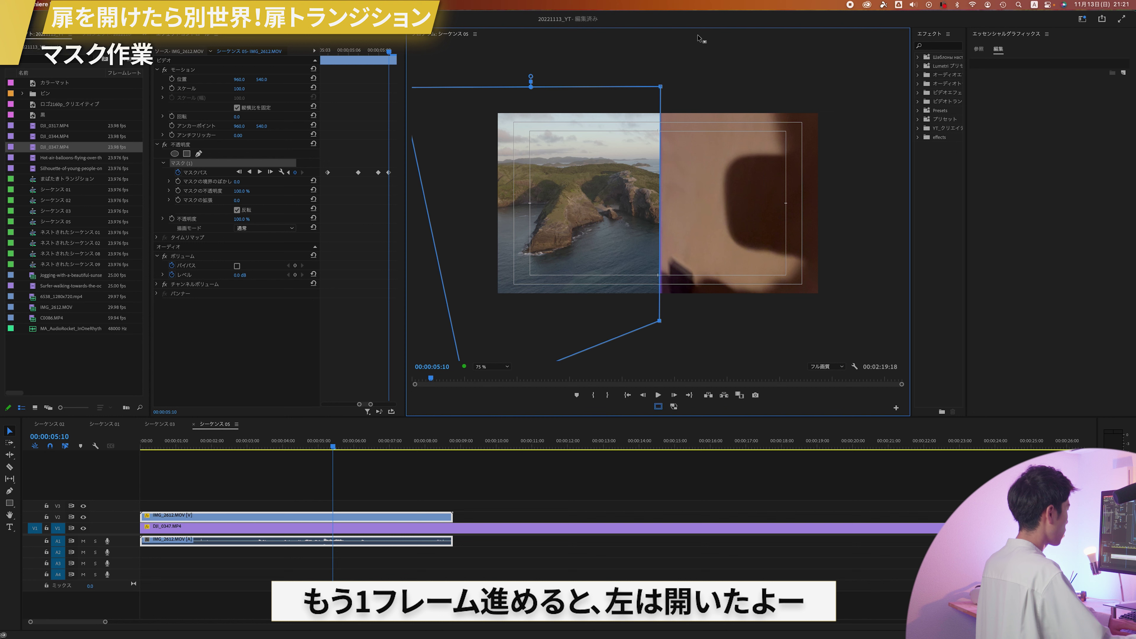
pyautogui.moveTo(661, 86); pyautogui.dragTo(658, 86)
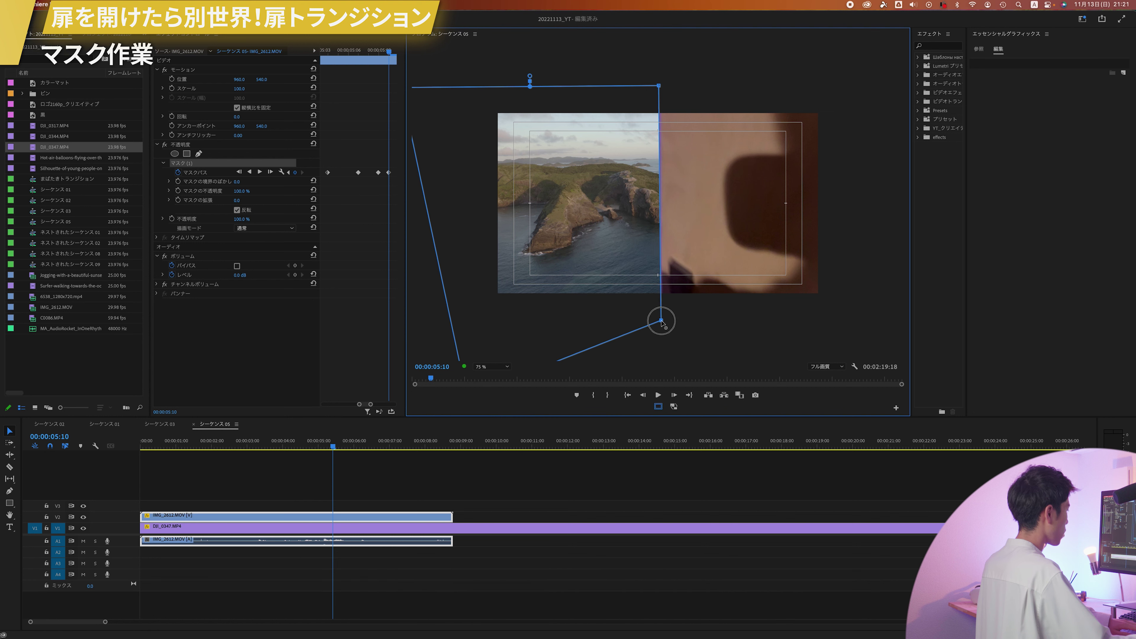
pyautogui.press('Right')
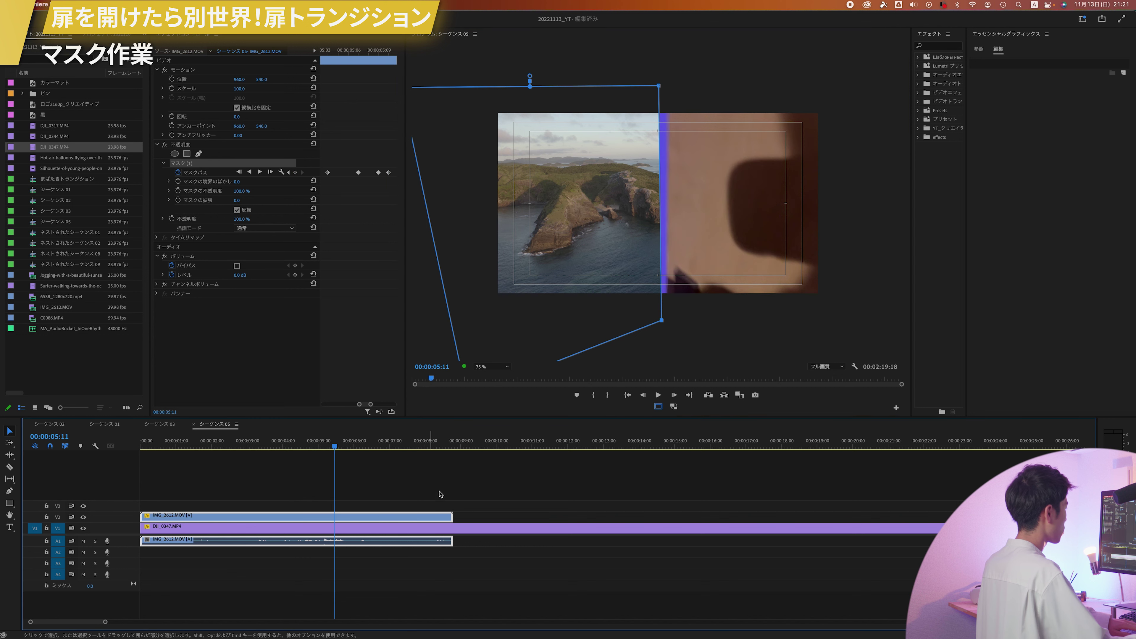
pyautogui.press('Right')
pyautogui.press('Right')
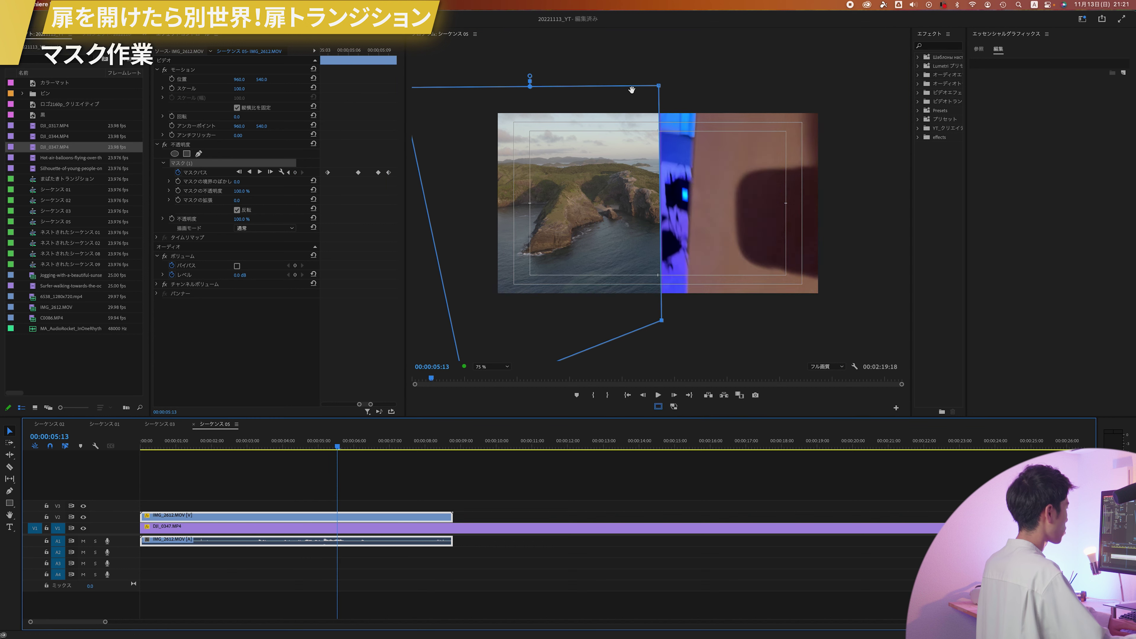
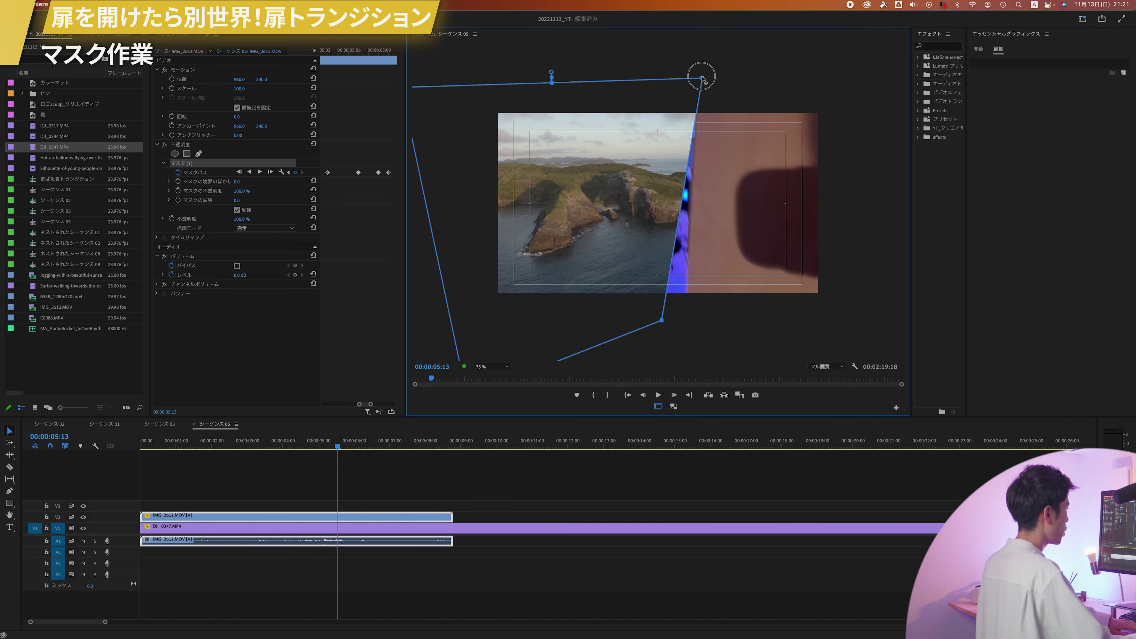
# Align the mask's top and bottom corners with the door edge at the current frame
pyautogui.moveTo(664, 322); pyautogui.dragTo(685, 324)
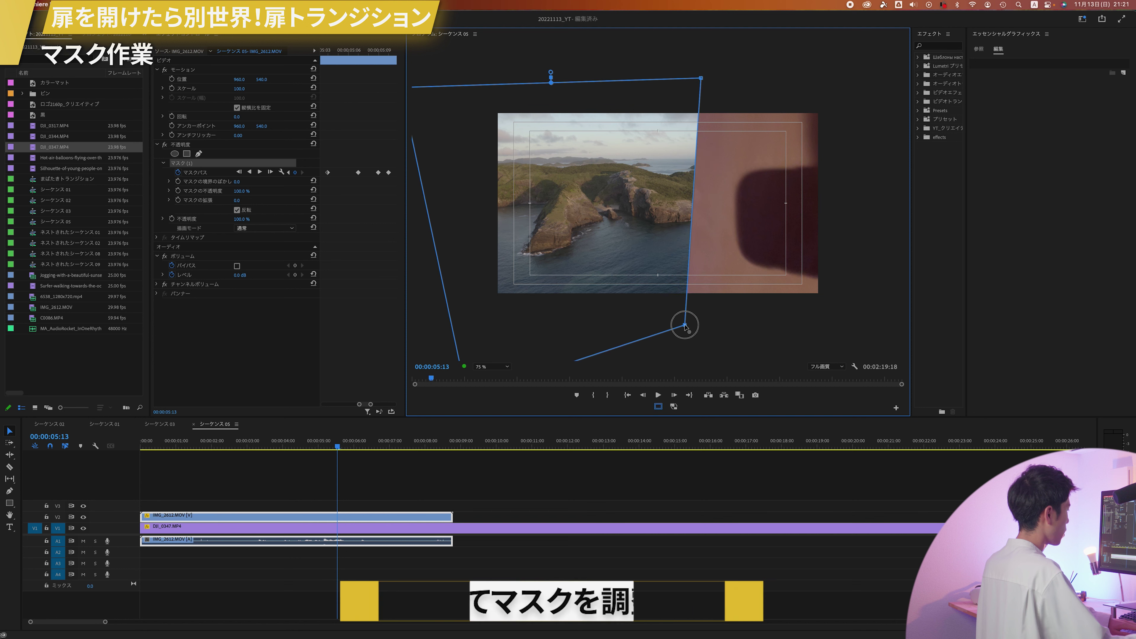
pyautogui.moveTo(702, 79); pyautogui.dragTo(697, 80)
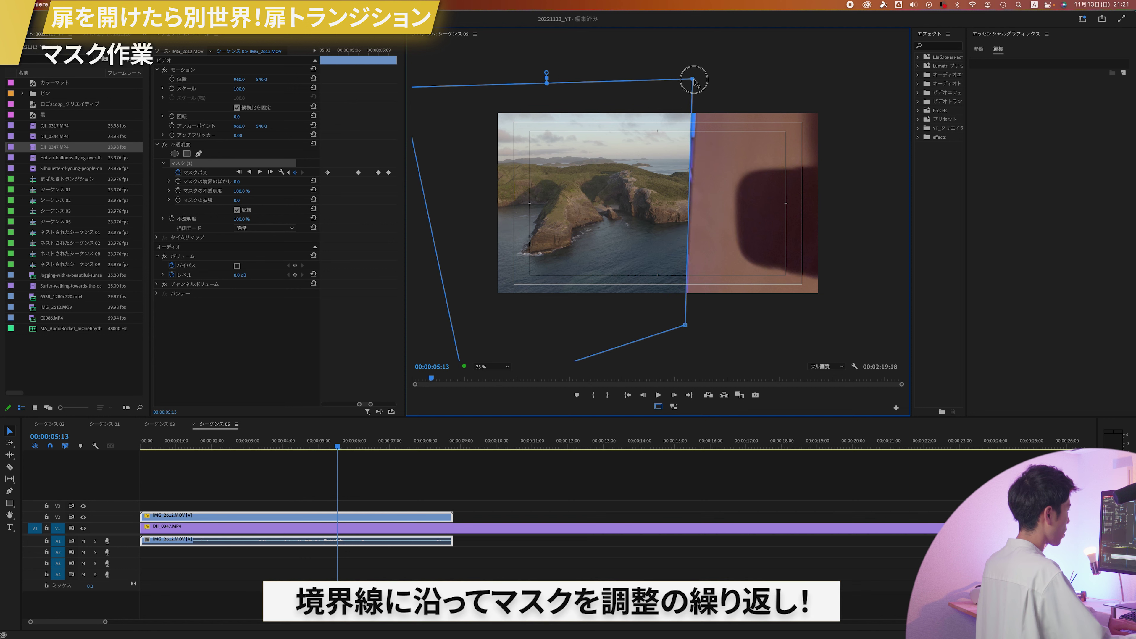
pyautogui.moveTo(686, 328); pyautogui.dragTo(686, 325)
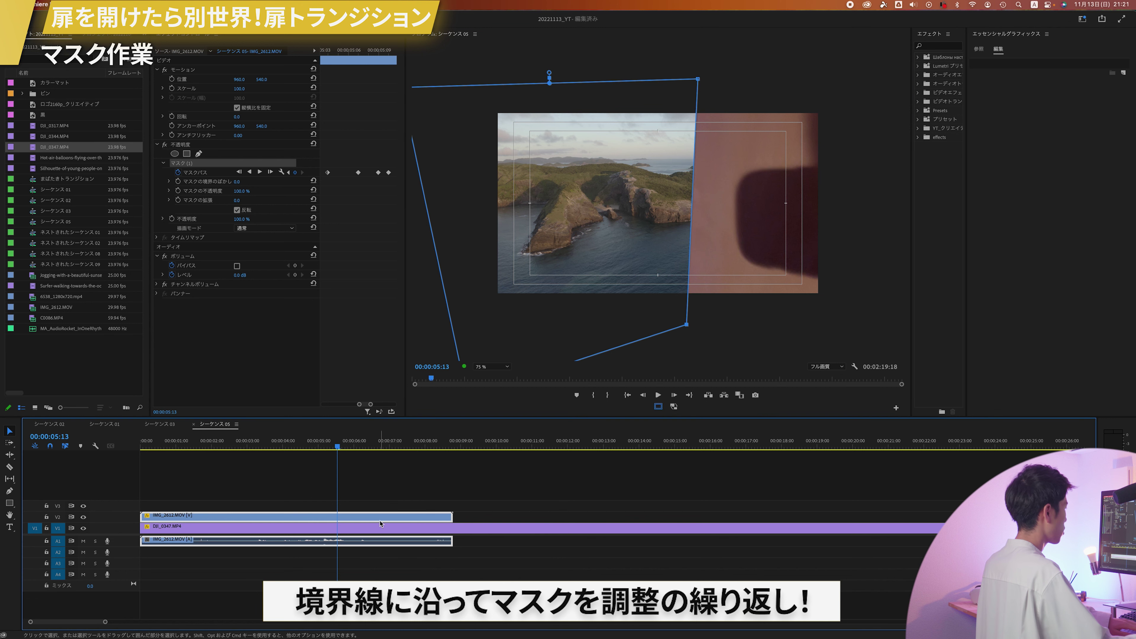
# A few frames later, shift the mask's top and bottom corners right to follow the opening door
pyautogui.press('Right')
pyautogui.press('Right')
pyautogui.press('Right')
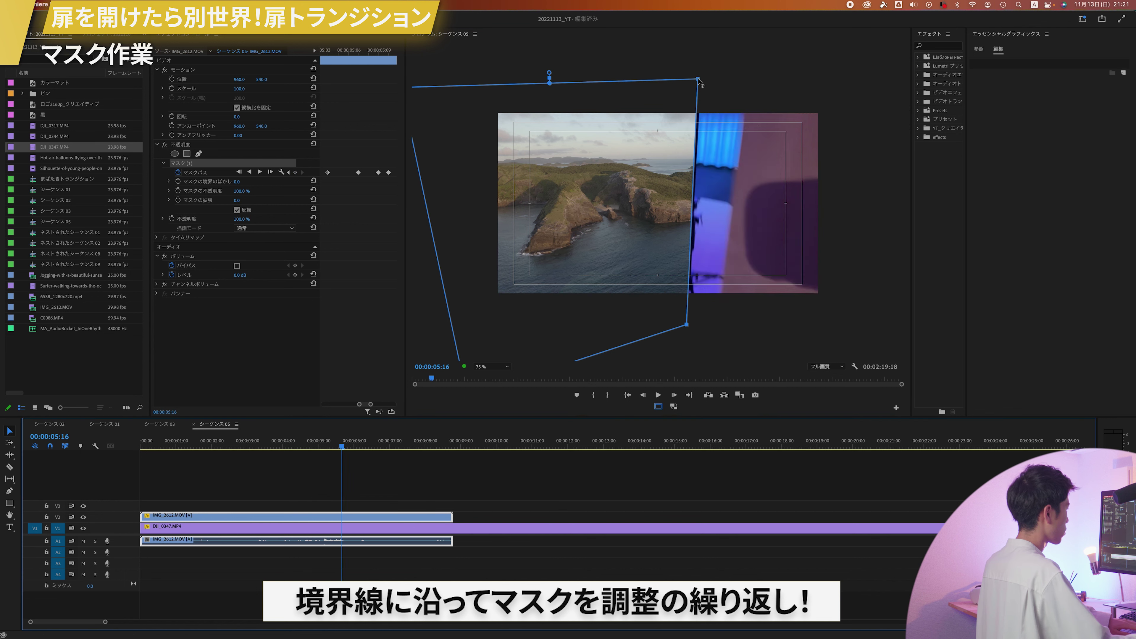
pyautogui.moveTo(699, 79); pyautogui.dragTo(753, 79)
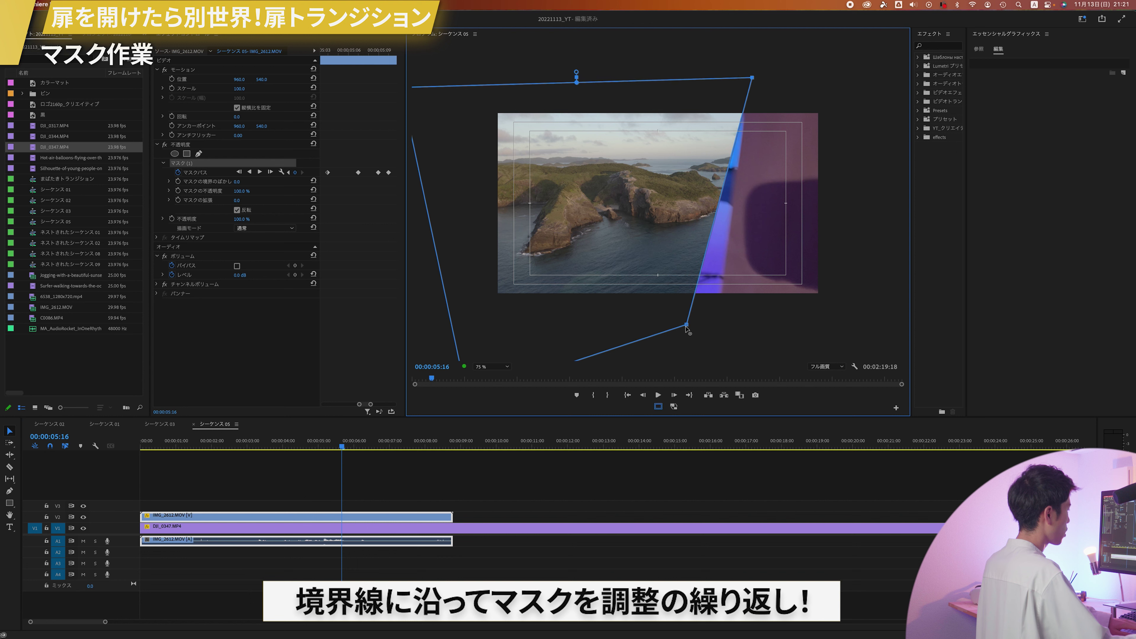
pyautogui.moveTo(686, 325); pyautogui.dragTo(717, 323)
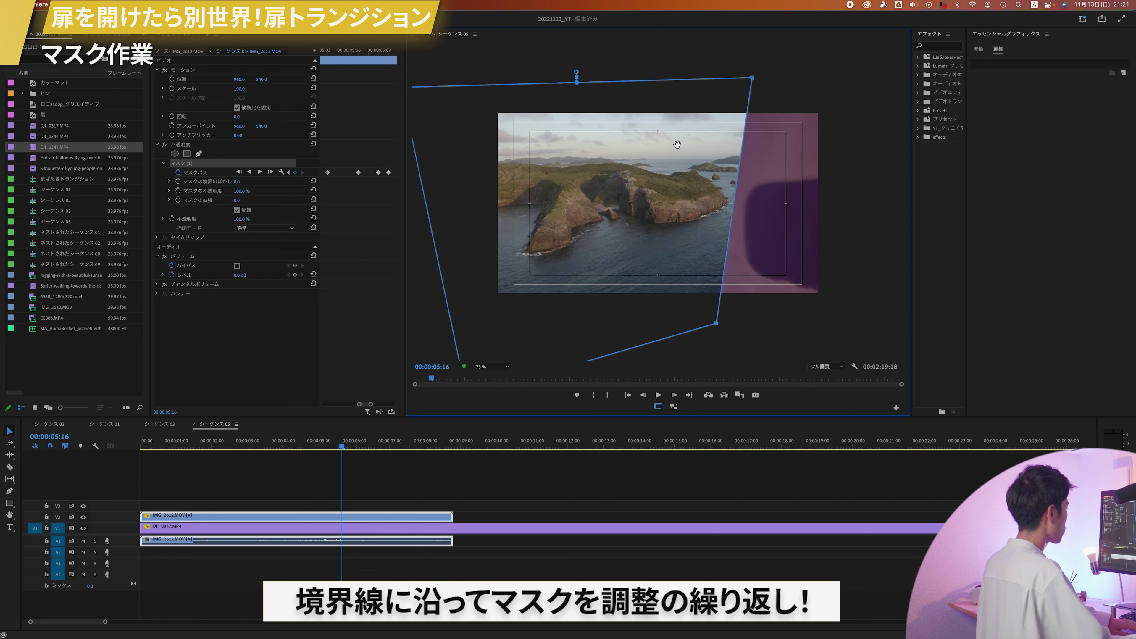
pyautogui.moveTo(371, 404); pyautogui.dragTo(369, 405)
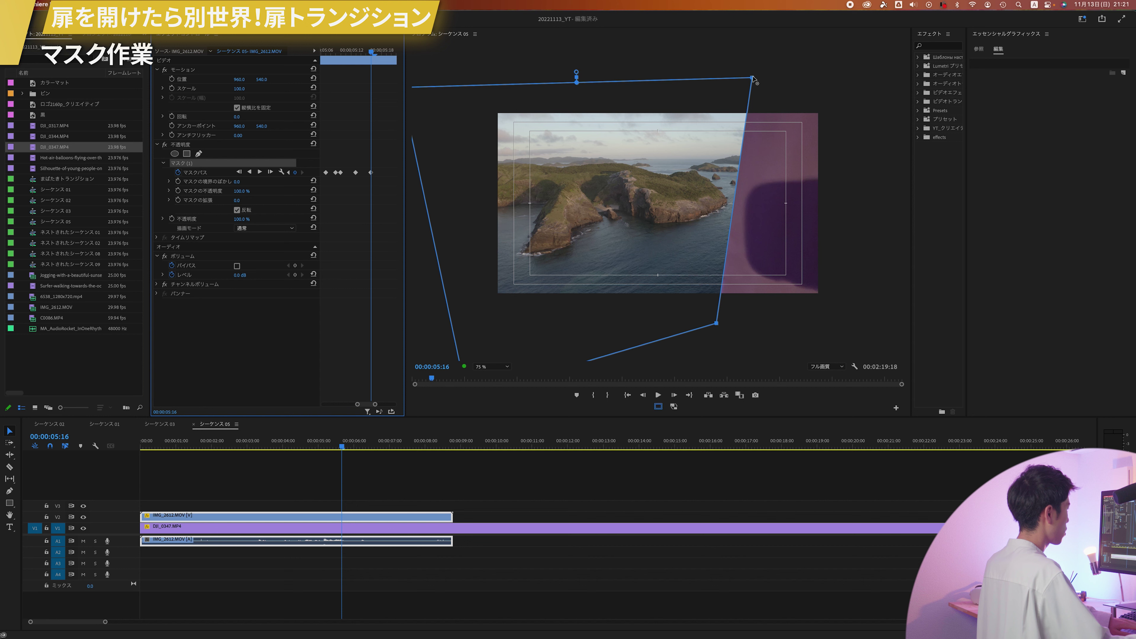
pyautogui.moveTo(753, 80); pyautogui.dragTo(752, 77)
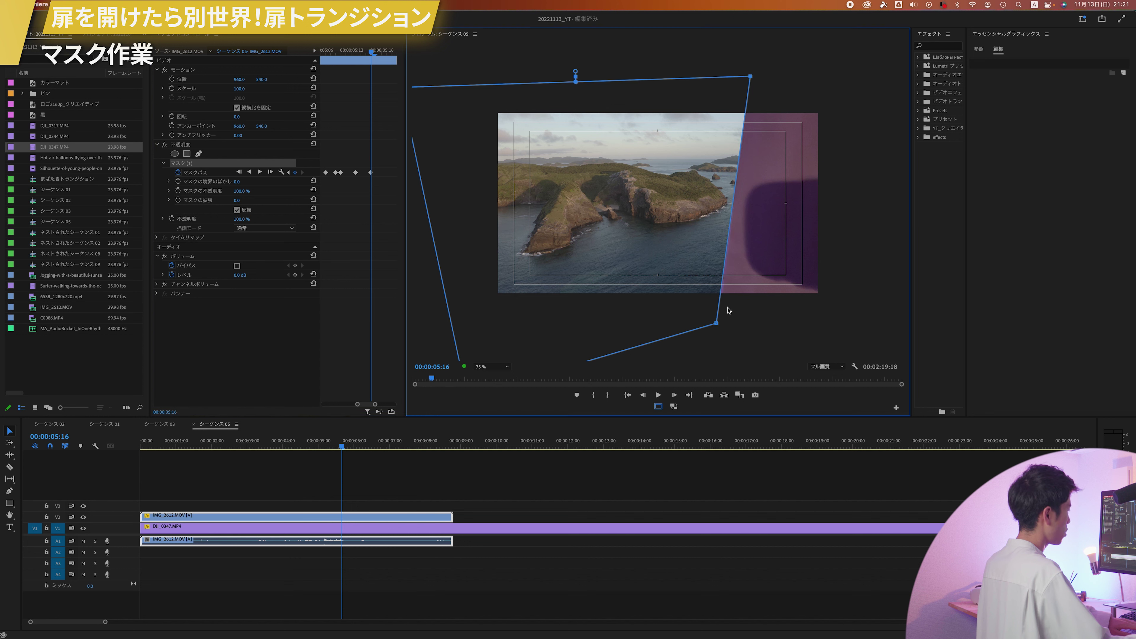
pyautogui.moveTo(714, 325); pyautogui.dragTo(717, 323)
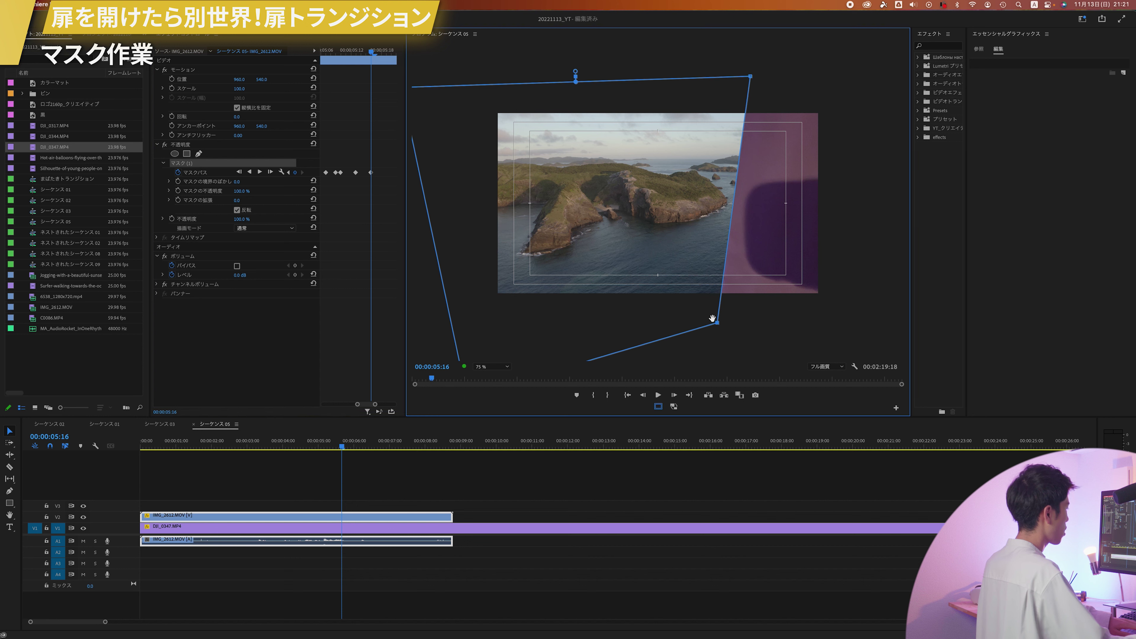
pyautogui.click(390, 515)
# Two frames ahead, move the mask's top and bottom corners right with the door
pyautogui.press('Right')
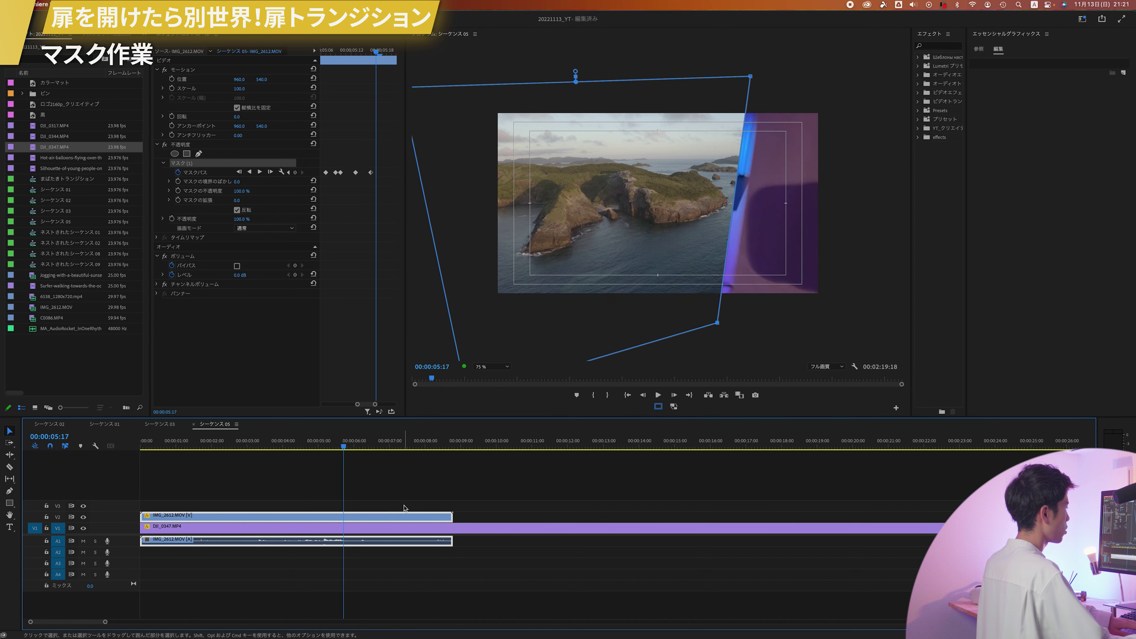
pyautogui.press('Right')
pyautogui.press('Right')
pyautogui.moveTo(752, 77); pyautogui.dragTo(803, 83)
pyautogui.moveTo(716, 323); pyautogui.dragTo(748, 327)
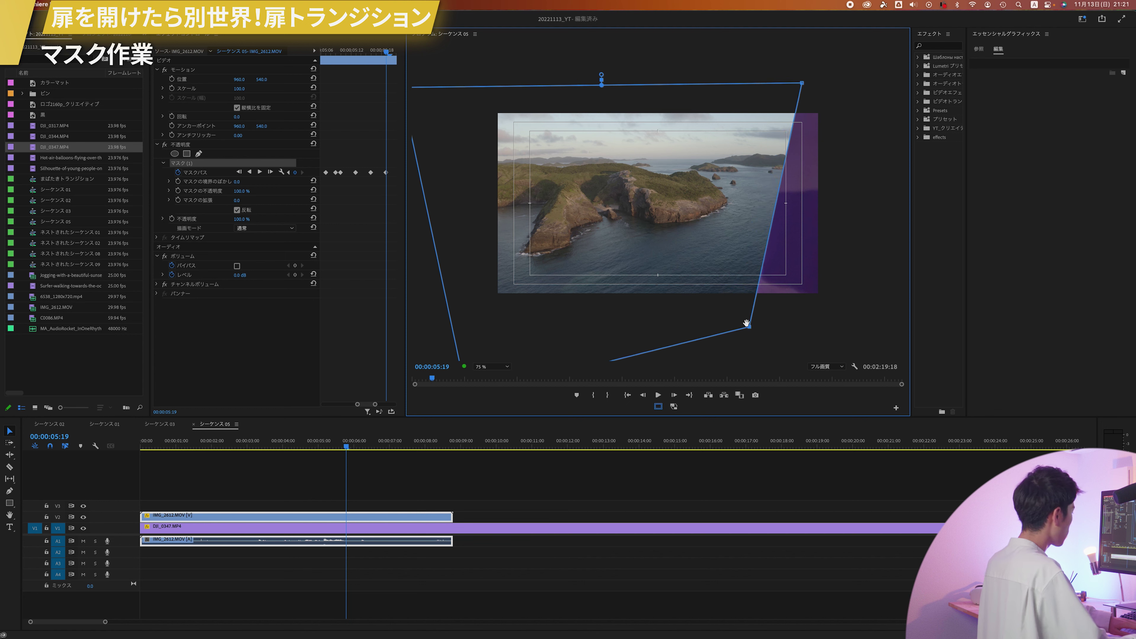
# At 05:20, push the mask's top and bottom corners further right along the door edge
pyautogui.click(393, 519)
pyautogui.press('Right')
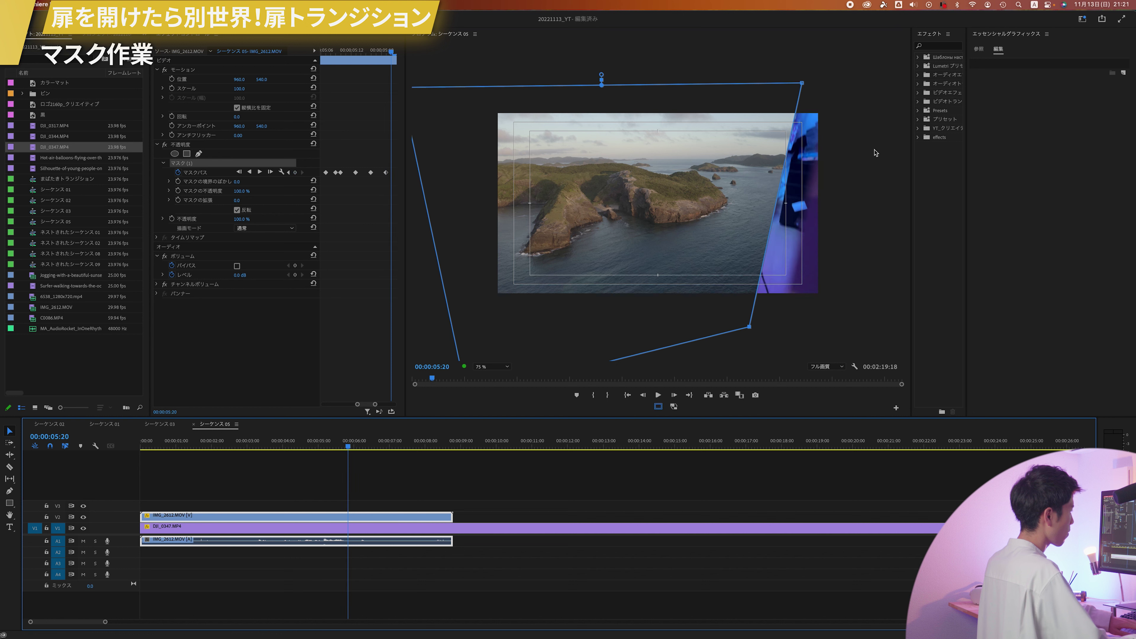
pyautogui.moveTo(803, 84); pyautogui.dragTo(841, 95)
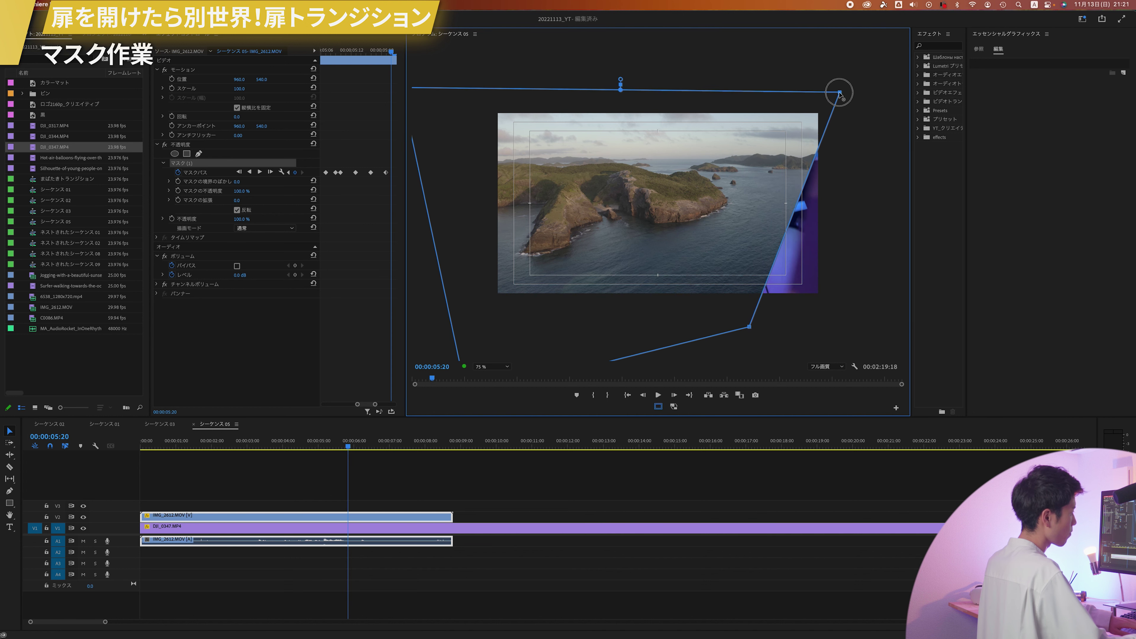
pyautogui.moveTo(748, 327); pyautogui.dragTo(777, 338)
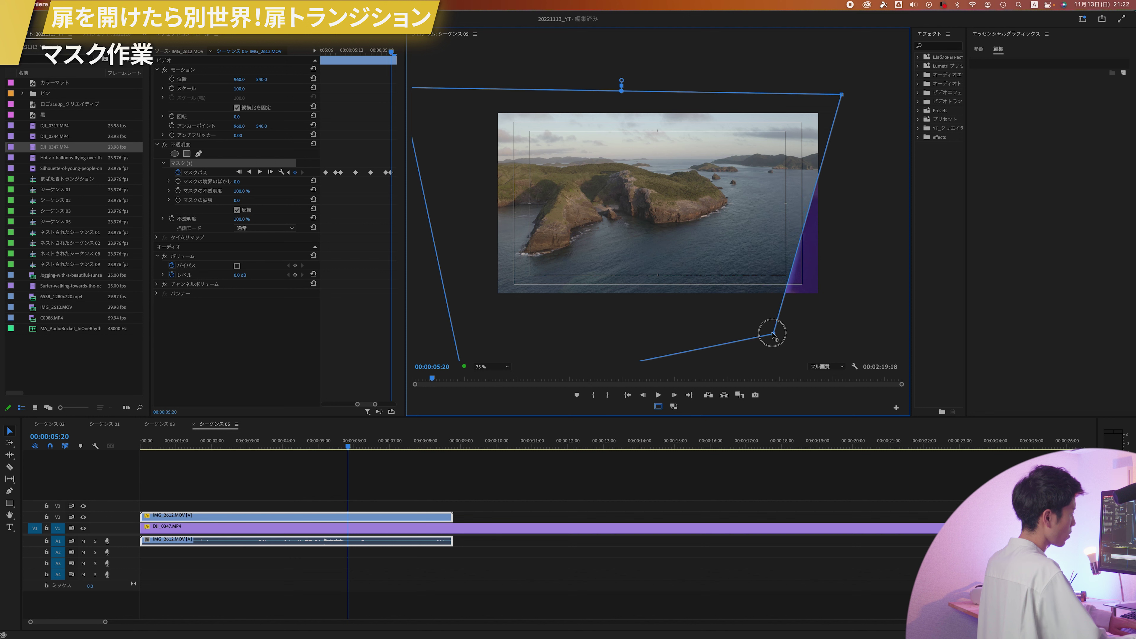
pyautogui.moveTo(842, 95); pyautogui.dragTo(833, 86)
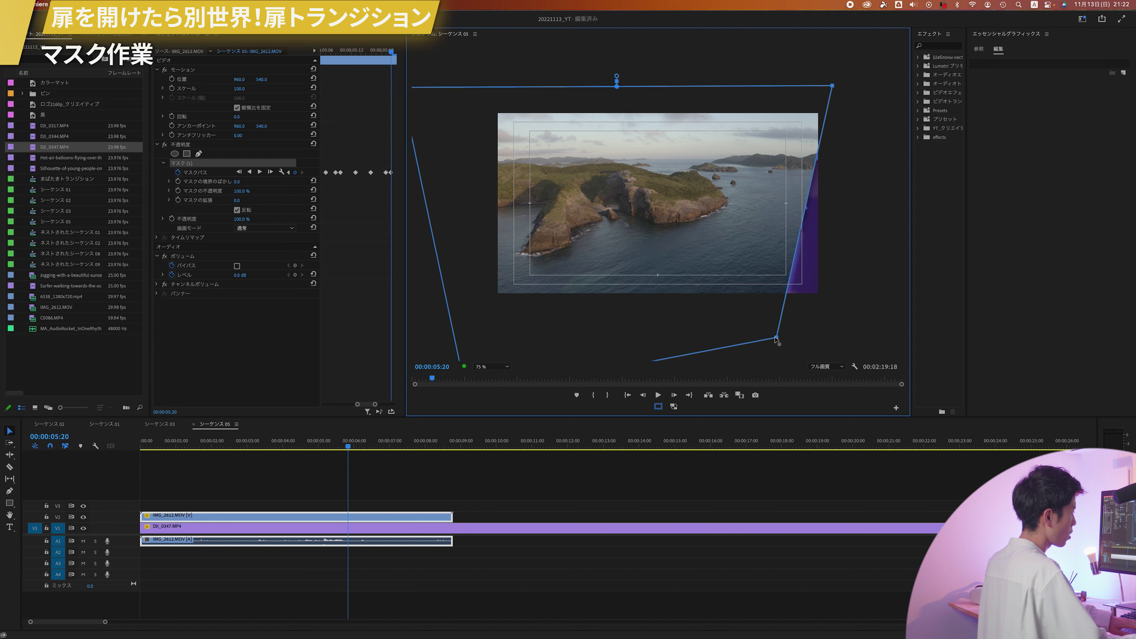
pyautogui.moveTo(778, 339); pyautogui.dragTo(780, 339)
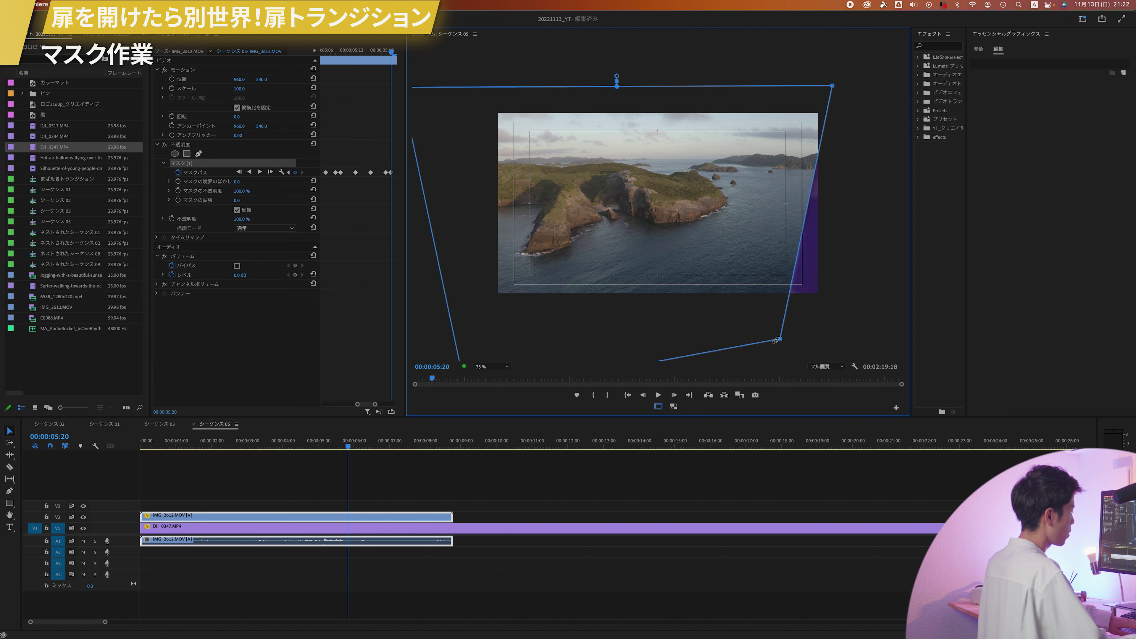
# At 05:22, move the mask corners past the door so none of it remains
pyautogui.click(354, 521)
pyautogui.press('Right')
pyautogui.press('Right')
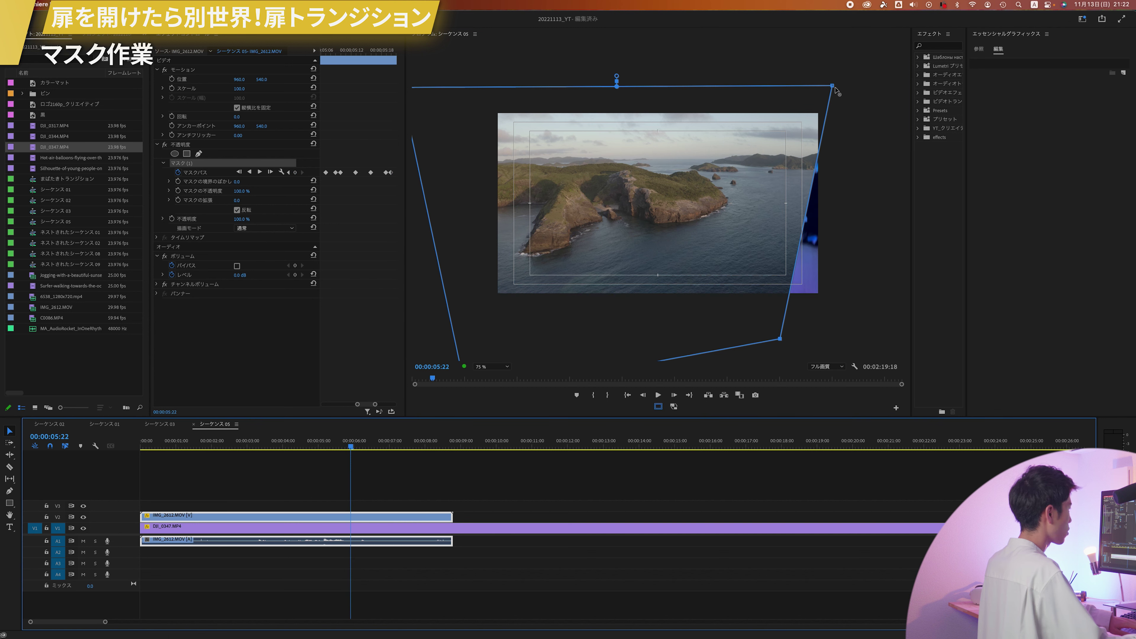
pyautogui.moveTo(836, 89); pyautogui.dragTo(863, 79)
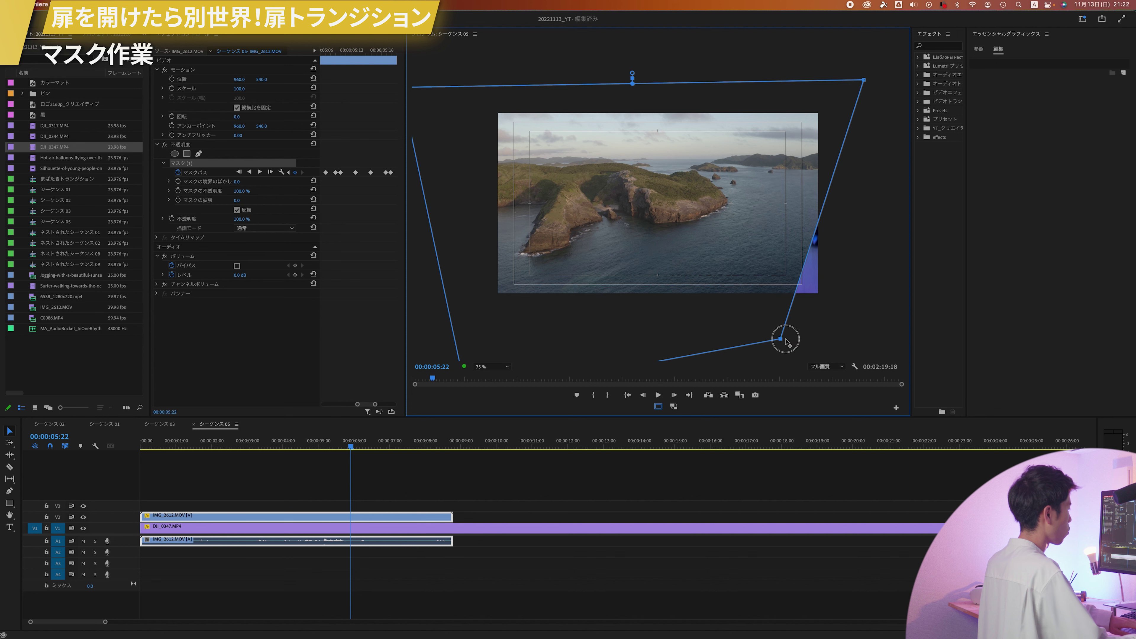
pyautogui.moveTo(780, 339); pyautogui.dragTo(818, 347)
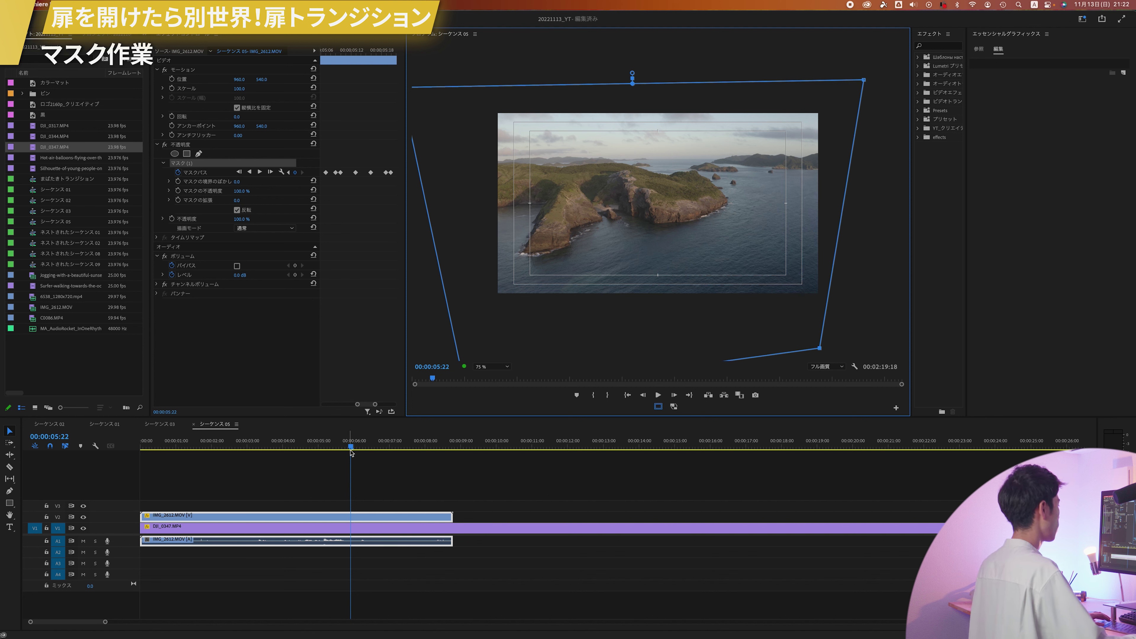
# Play back the masked door transition, stopping around 05:09 to review it
pyautogui.moveTo(351, 447); pyautogui.dragTo(308, 453)
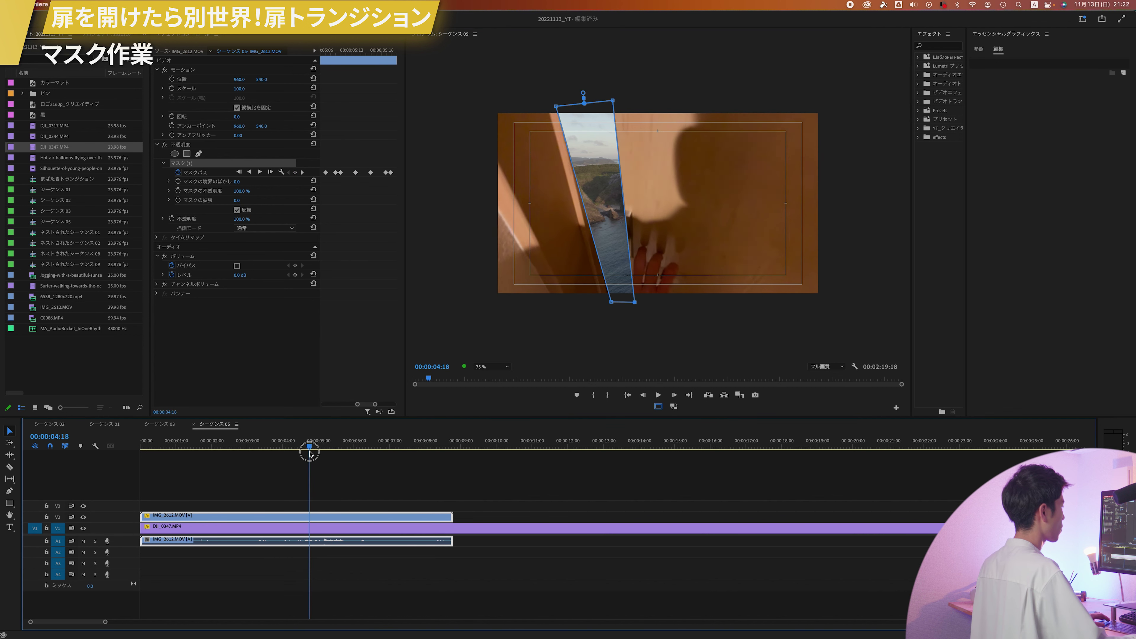
pyautogui.press('space')
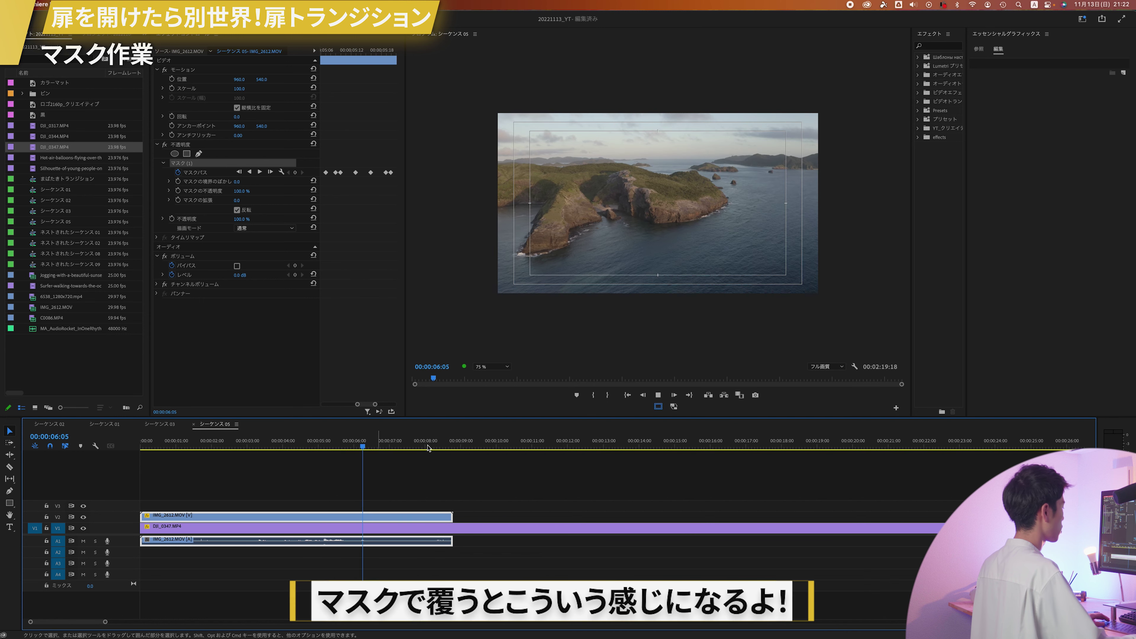
pyautogui.click(332, 448)
pyautogui.moveTo(332, 448)
pyautogui.mouseDown()
pyautogui.moveTo(355, 448)
pyautogui.moveTo(312, 453)
pyautogui.moveTo(334, 449)
pyautogui.mouseUp()
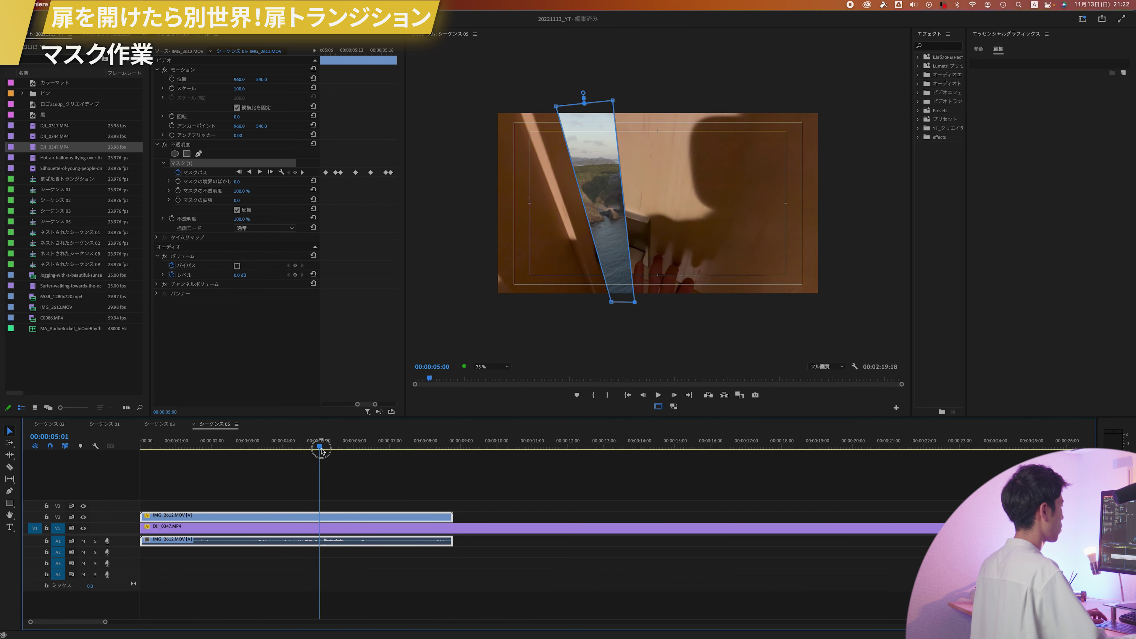
# Step back frame by frame to where the island opening narrows, widening the keyframe view
pyautogui.press('Left')
pyautogui.press('Left')
pyautogui.press('Left')
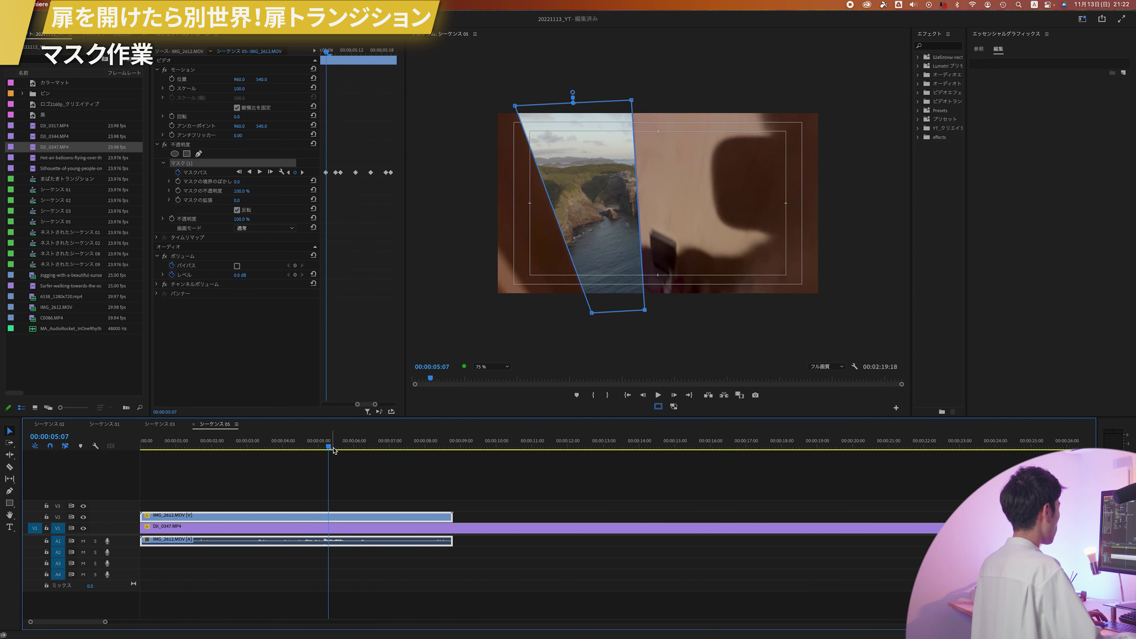
pyautogui.press('Left')
pyautogui.press('Left')
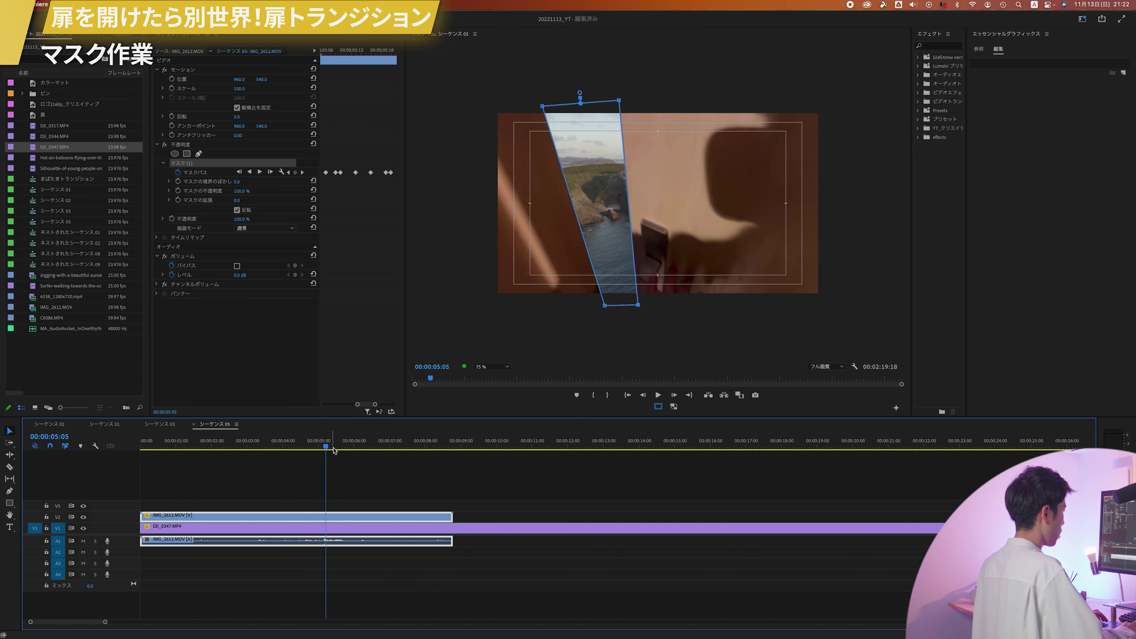
pyautogui.press('Left')
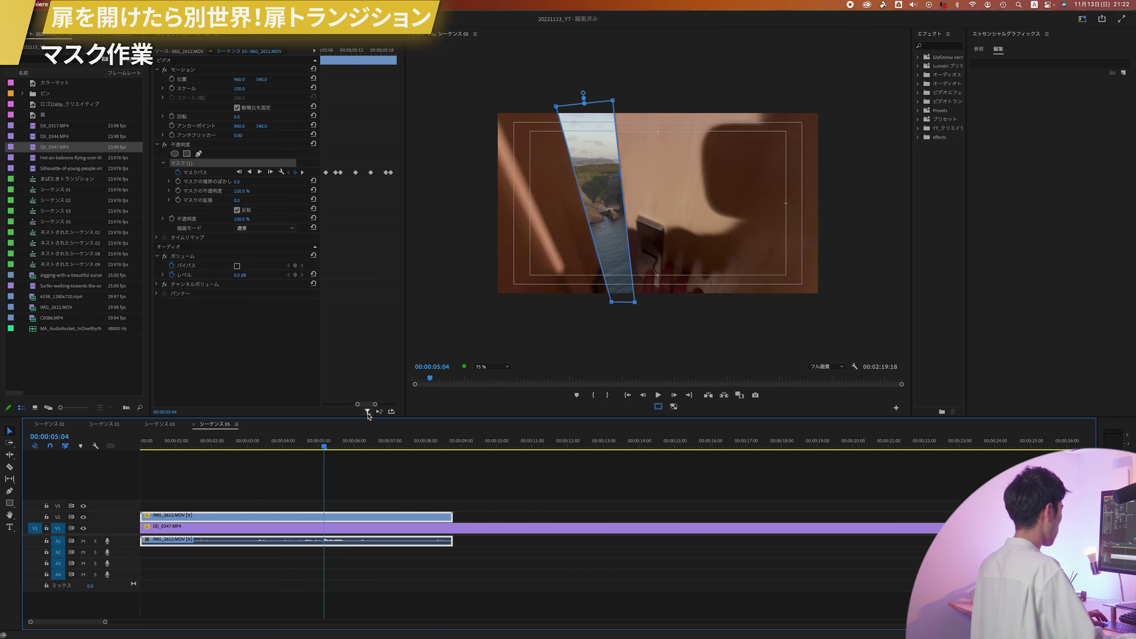
pyautogui.moveTo(367, 405); pyautogui.dragTo(365, 405)
pyautogui.press('Left')
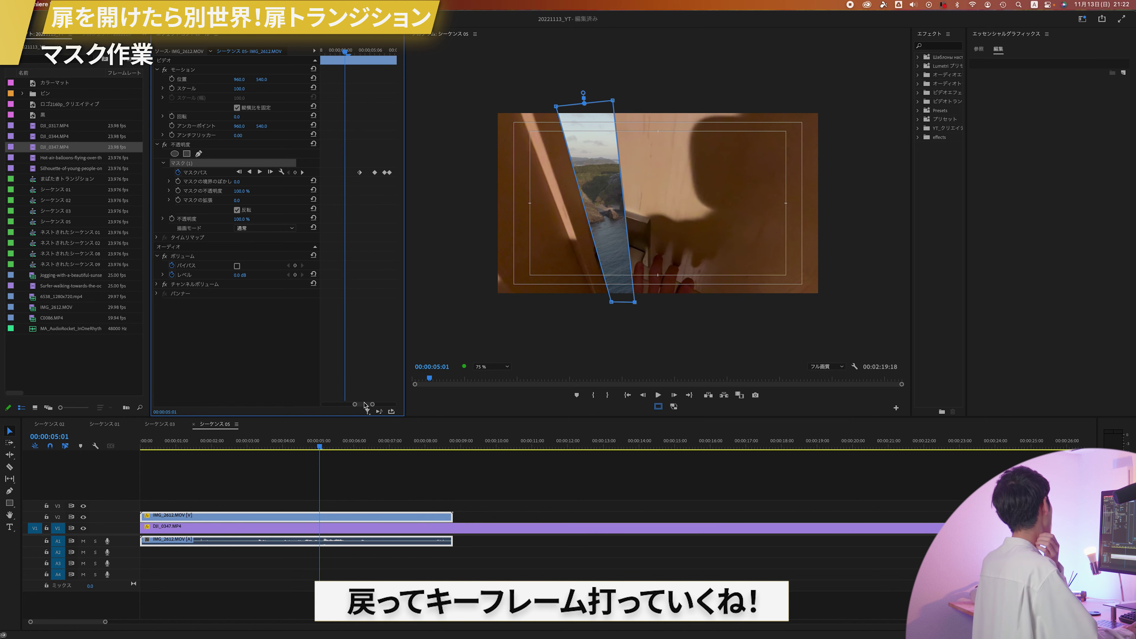
# At 05:03, toggle the mask's Invert off and on to compare, leaving it inverted
pyautogui.press('Right')
pyautogui.press('Left')
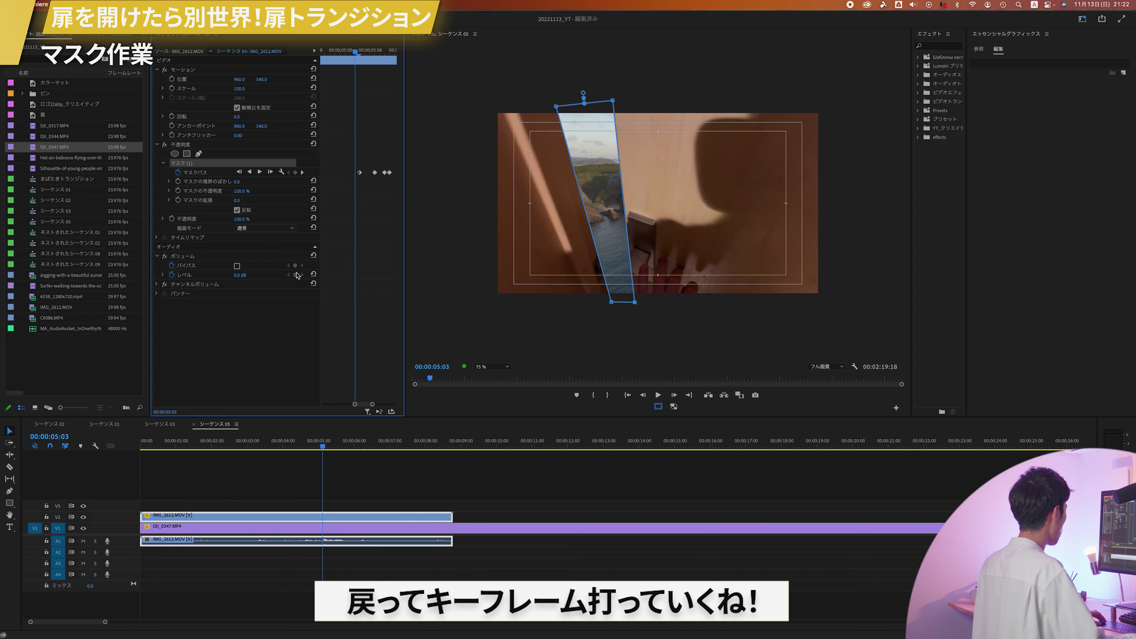
pyautogui.click(238, 211)
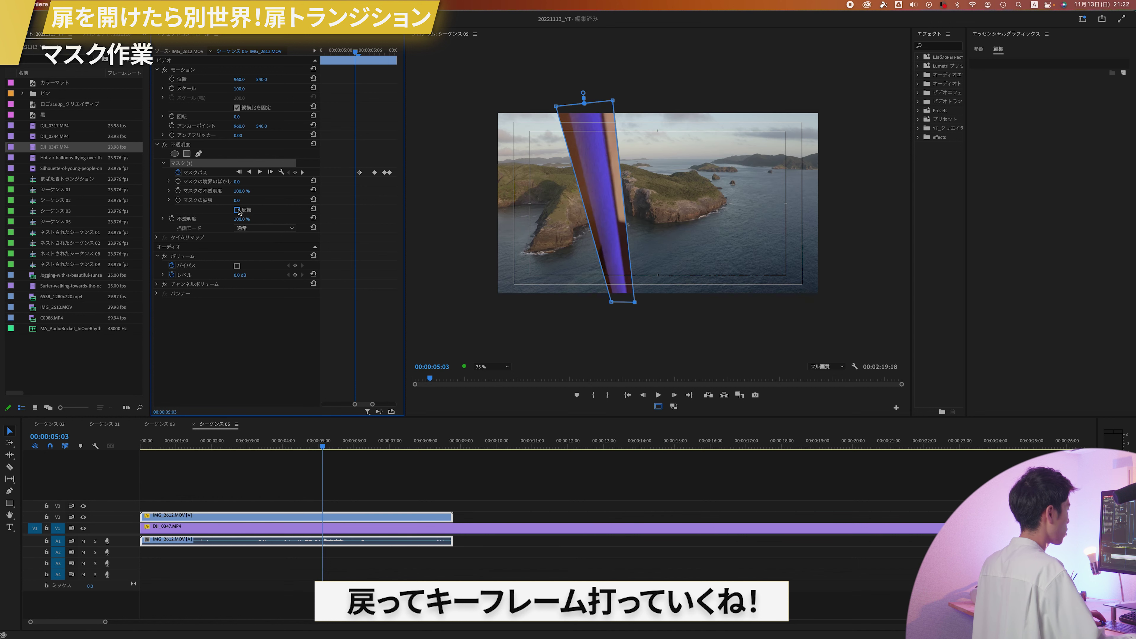
pyautogui.click(237, 210)
pyautogui.click(237, 210)
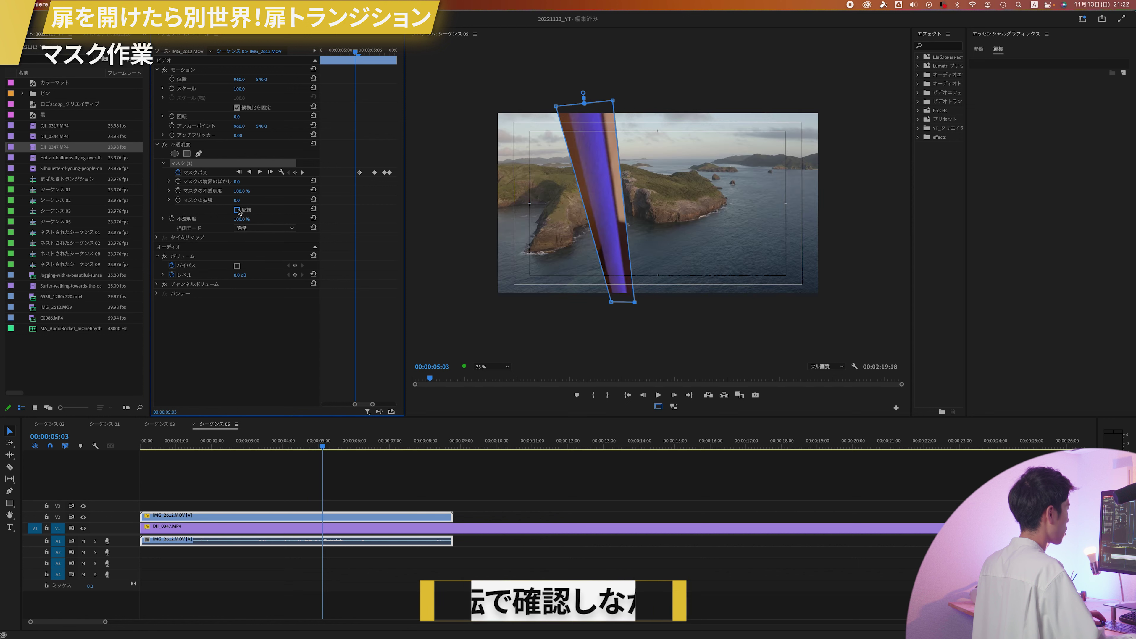
pyautogui.click(237, 210)
# Move all four mask corners in toward the door edge at 05:03
pyautogui.moveTo(556, 107); pyautogui.dragTo(572, 105)
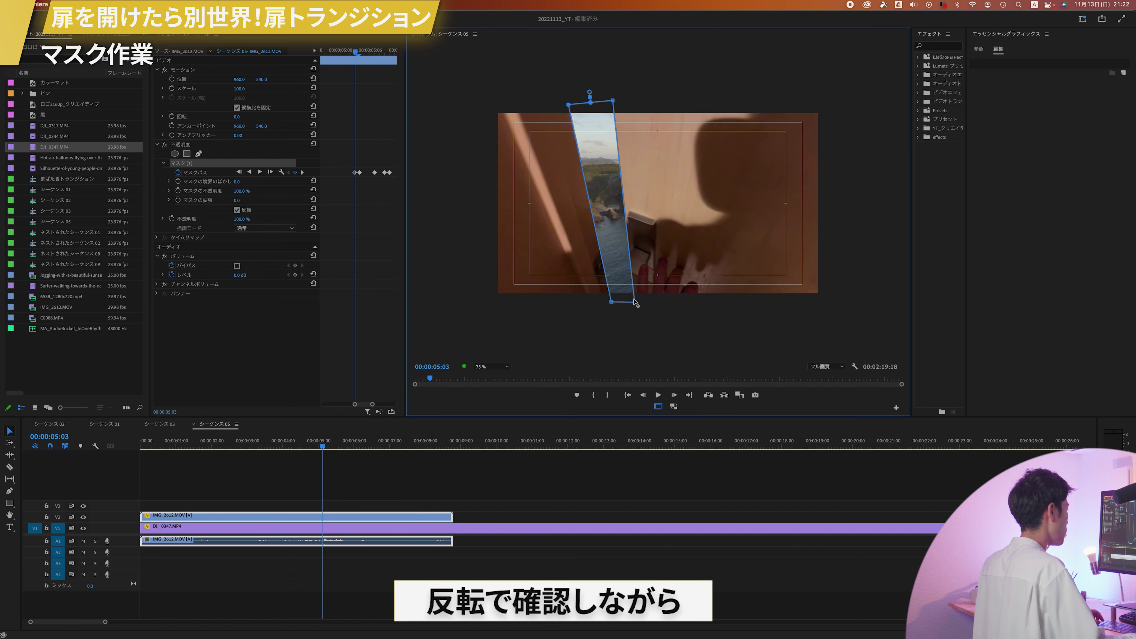
pyautogui.moveTo(612, 305); pyautogui.dragTo(617, 307)
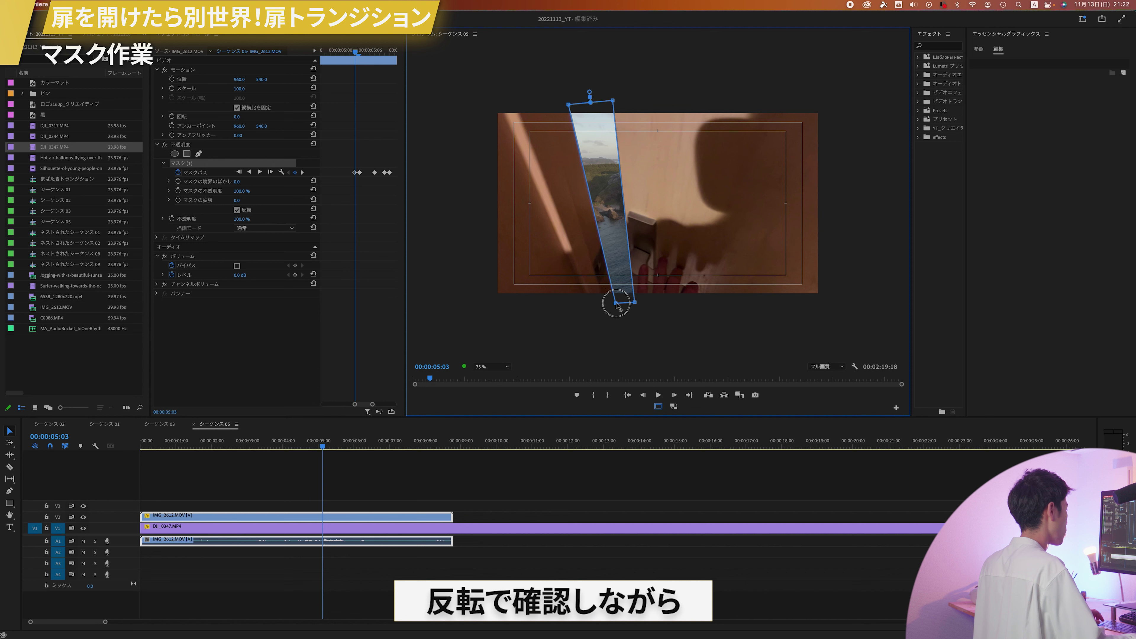
pyautogui.moveTo(612, 101); pyautogui.dragTo(600, 102)
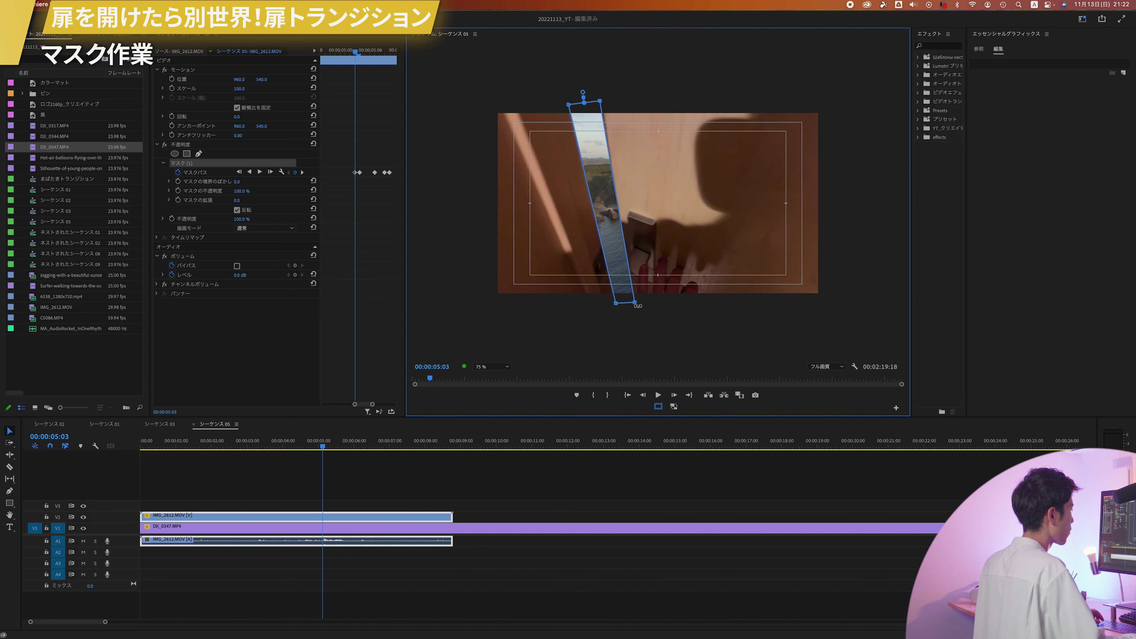
pyautogui.moveTo(632, 302); pyautogui.dragTo(624, 303)
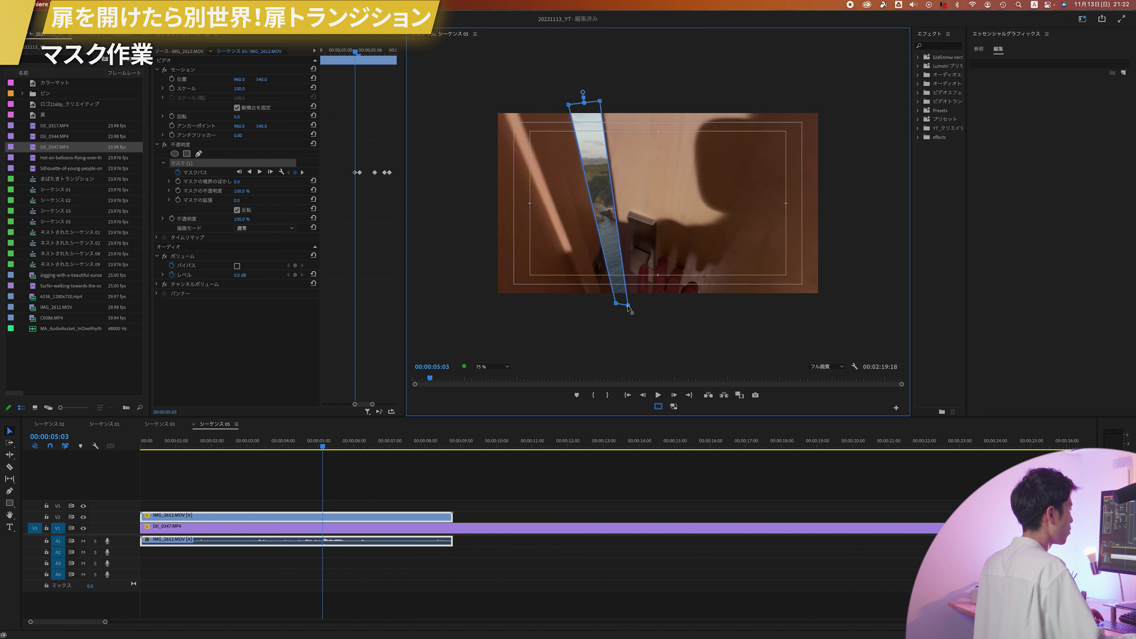
# At 05:02, narrow the mask corners to the door edge and extend the bottom-right corner down
pyautogui.hotkey('shift', '3')
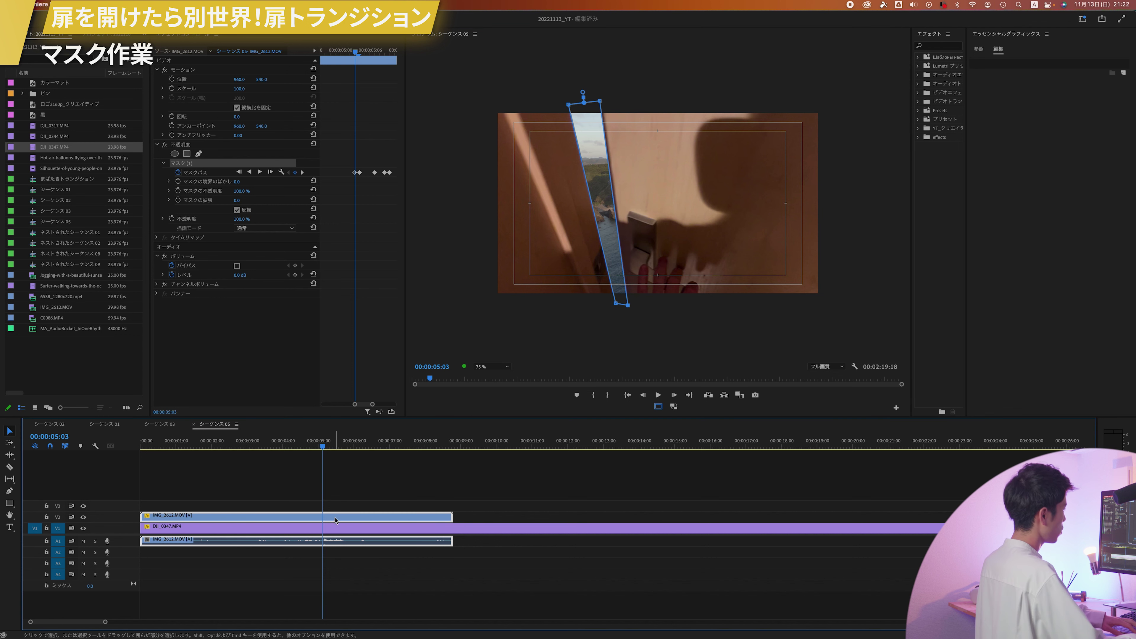
pyautogui.press('Left')
pyautogui.moveTo(568, 104); pyautogui.dragTo(574, 105)
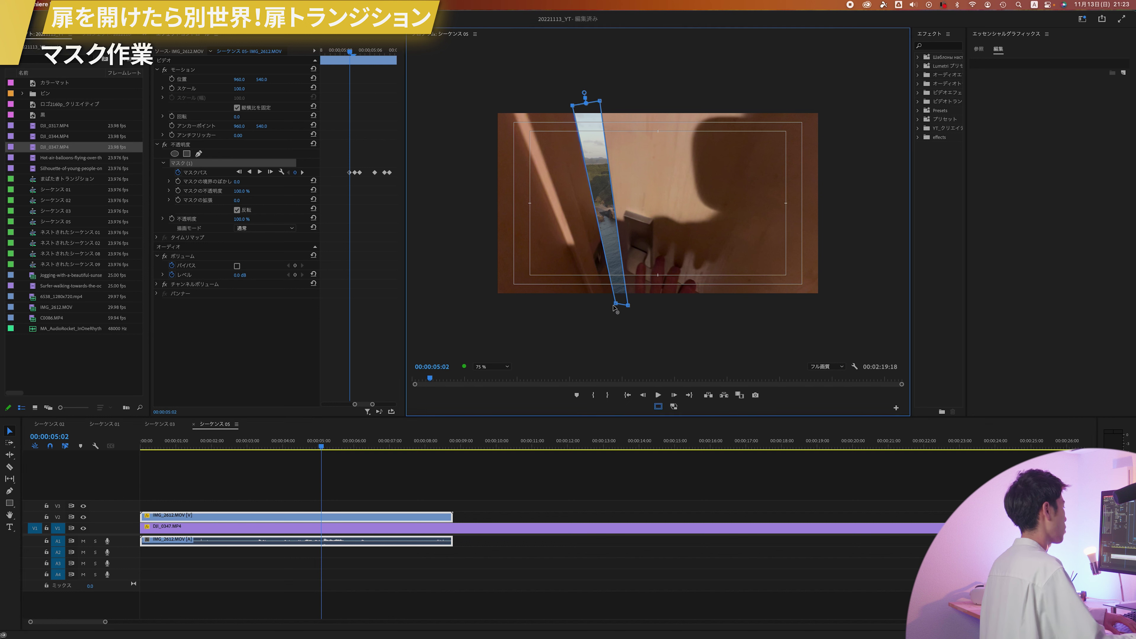
pyautogui.moveTo(617, 306); pyautogui.dragTo(617, 308)
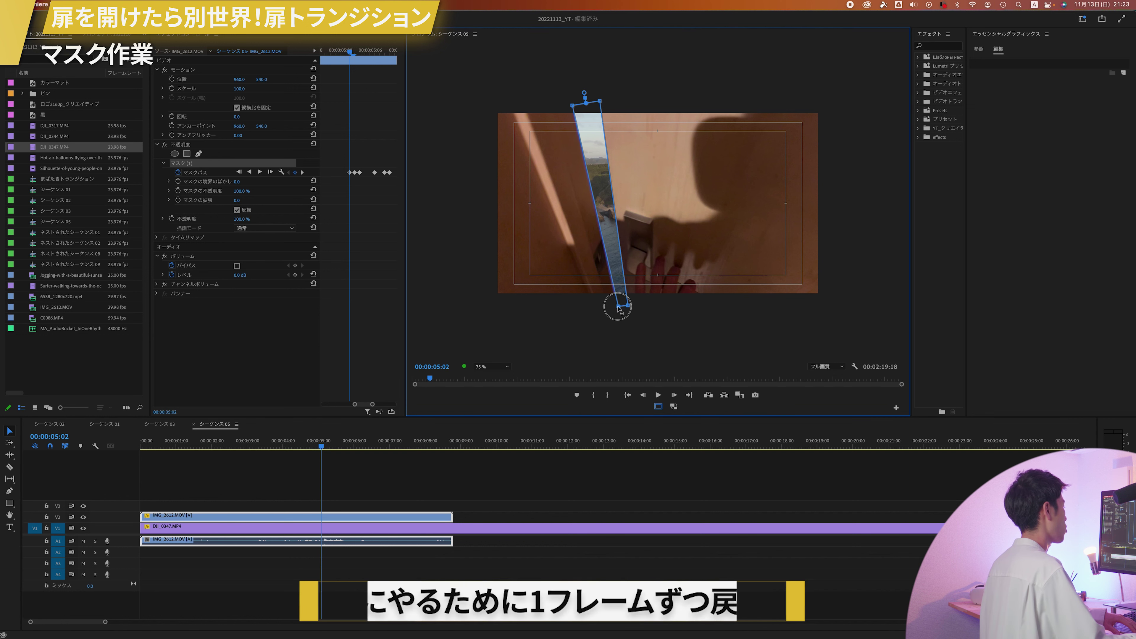
pyautogui.moveTo(600, 102); pyautogui.dragTo(595, 100)
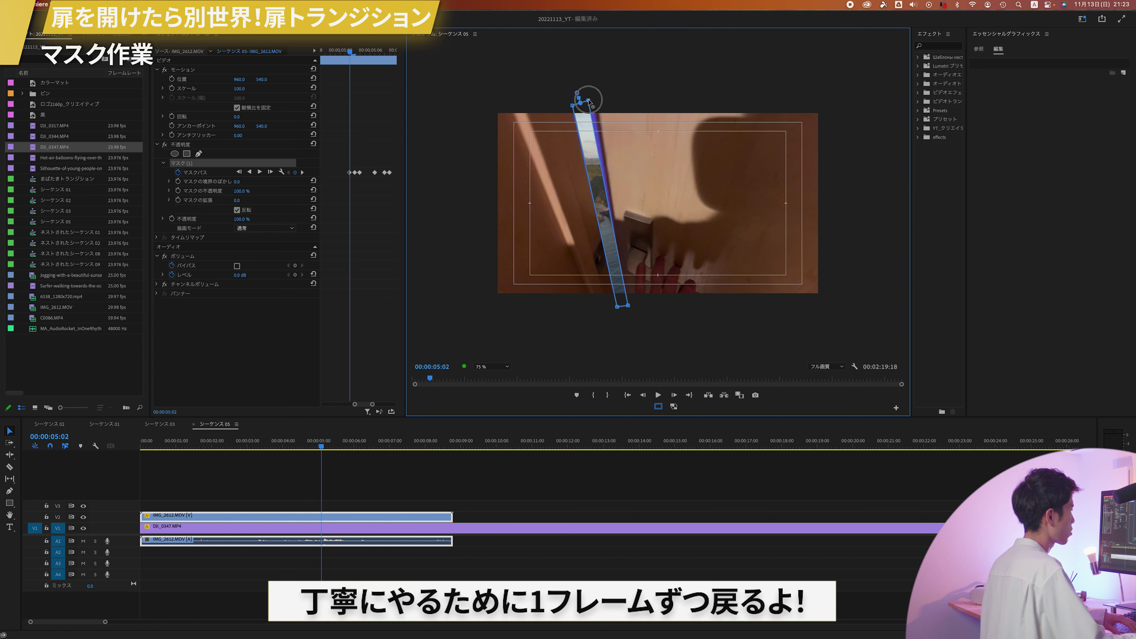
pyautogui.moveTo(629, 307); pyautogui.dragTo(629, 317)
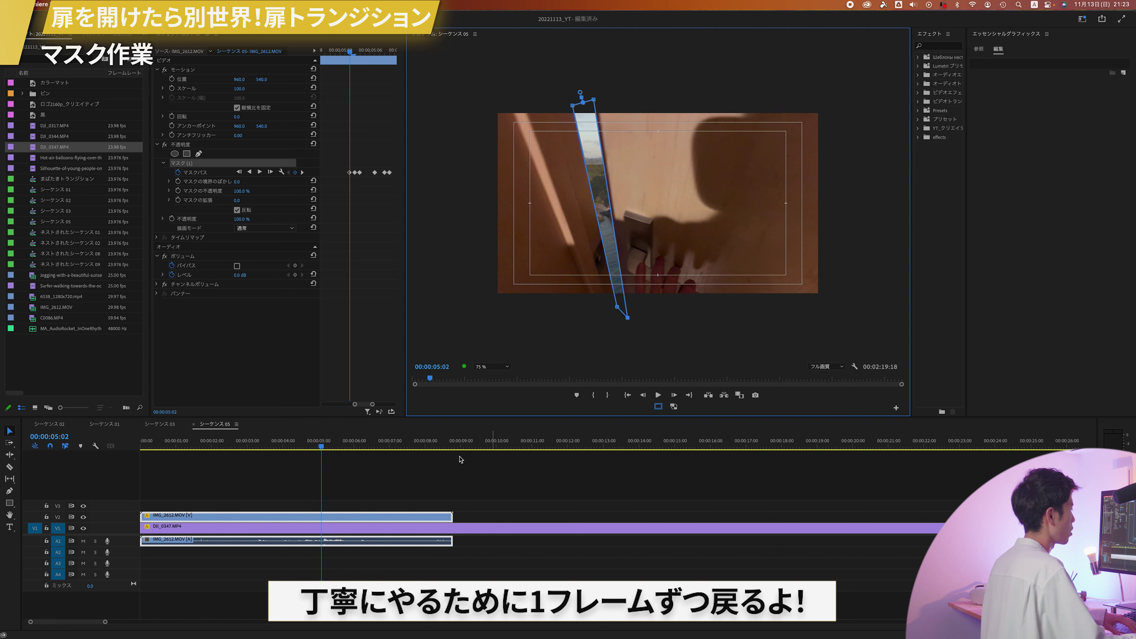
# Select the mask's top-right point and step back toward 05:01
pyautogui.click(326, 524)
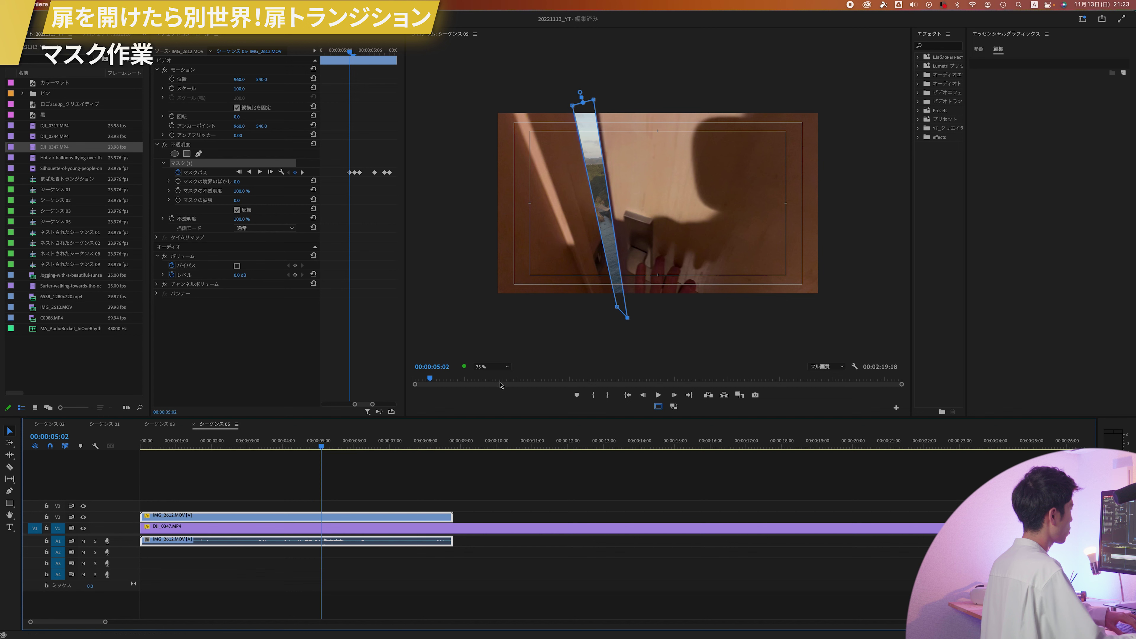
pyautogui.click(594, 100)
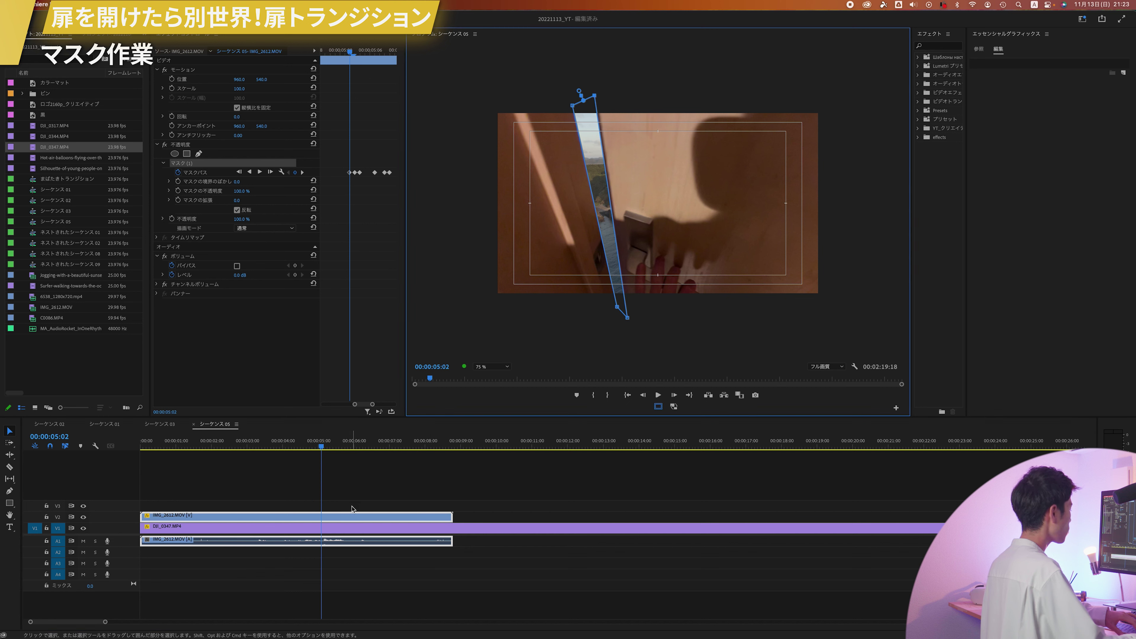
pyautogui.click(371, 474)
# At 05:01, move the mask's top-left corner up and bottom corner down along the door
pyautogui.press('Left')
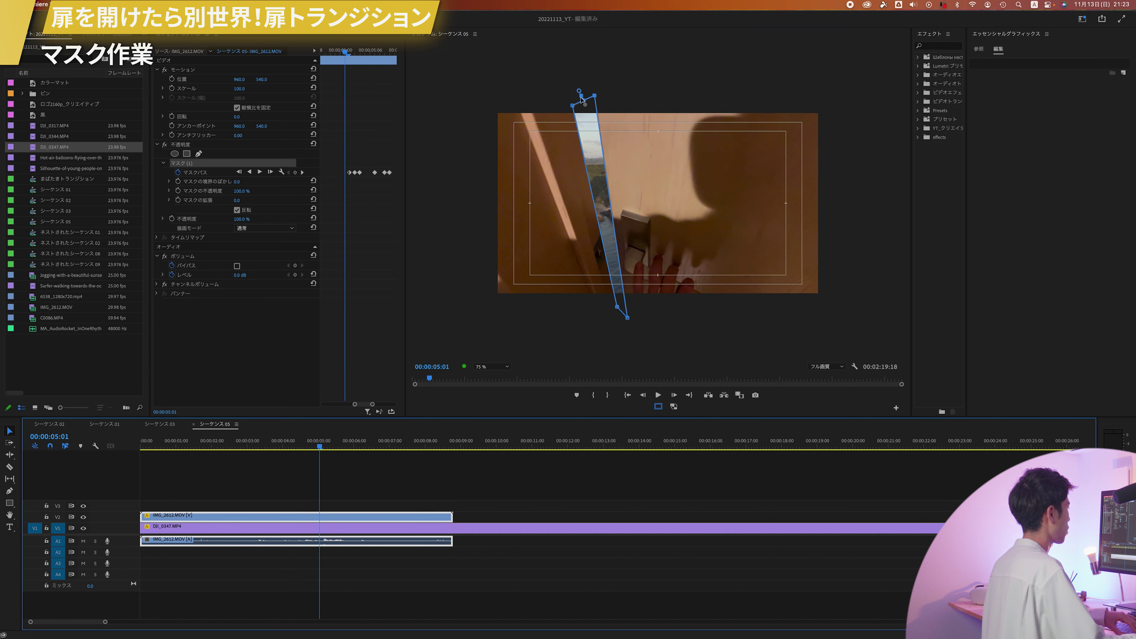
pyautogui.moveTo(573, 108); pyautogui.dragTo(574, 102)
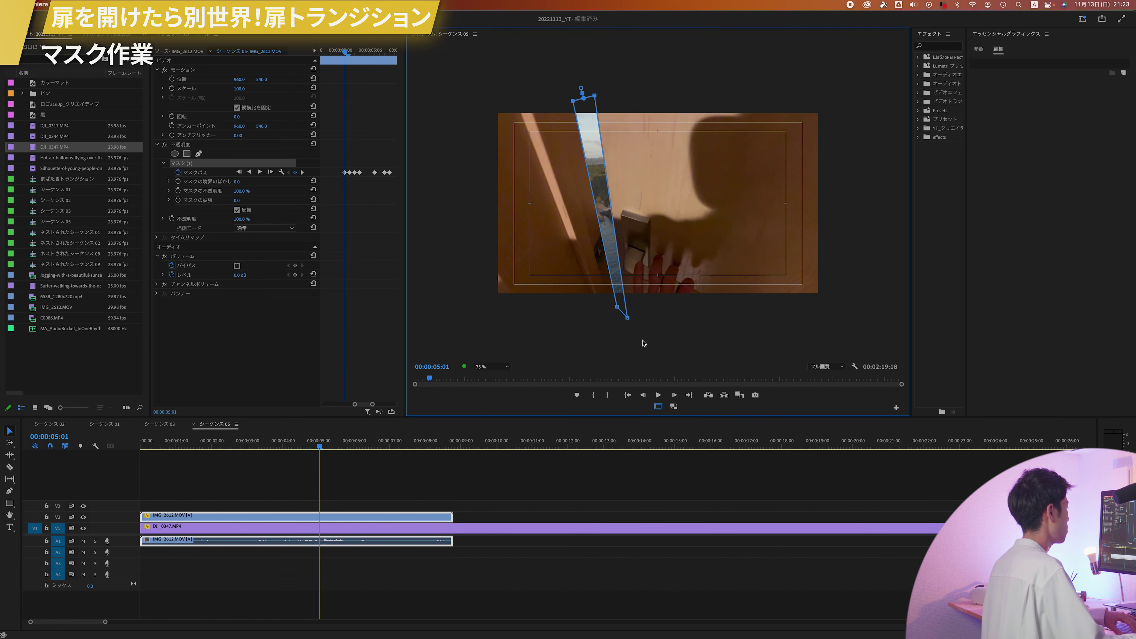
pyautogui.moveTo(620, 316); pyautogui.dragTo(624, 325)
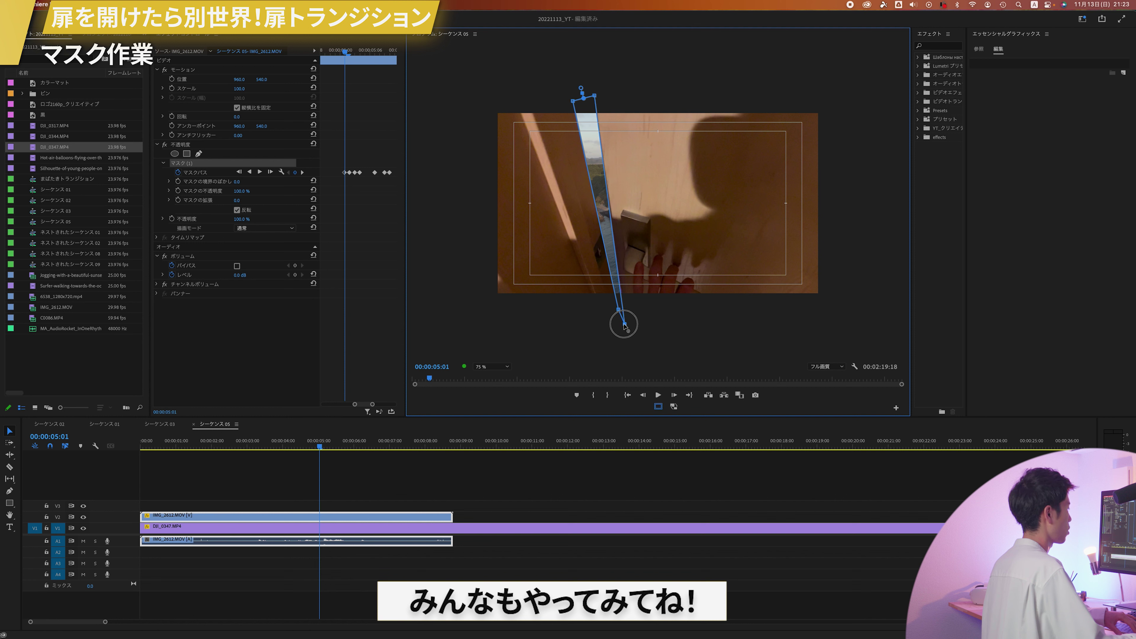
# At 04:23, turn the mask's Invert off to preview the island, then re-invert it
pyautogui.press('Left')
pyautogui.press('Left')
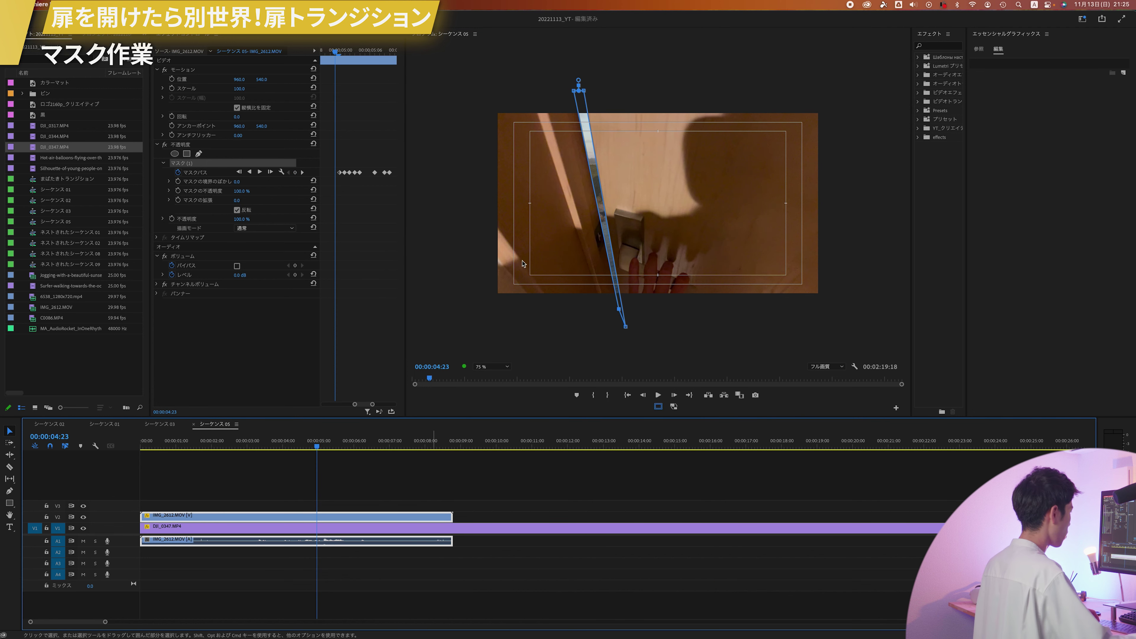
pyautogui.click(237, 211)
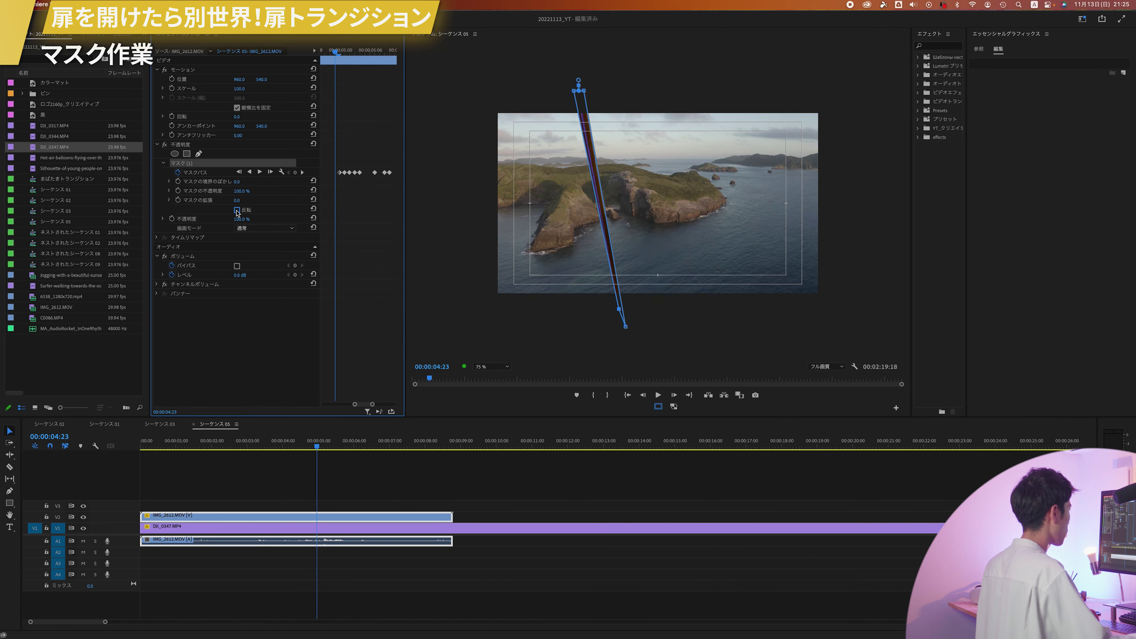
pyautogui.click(237, 210)
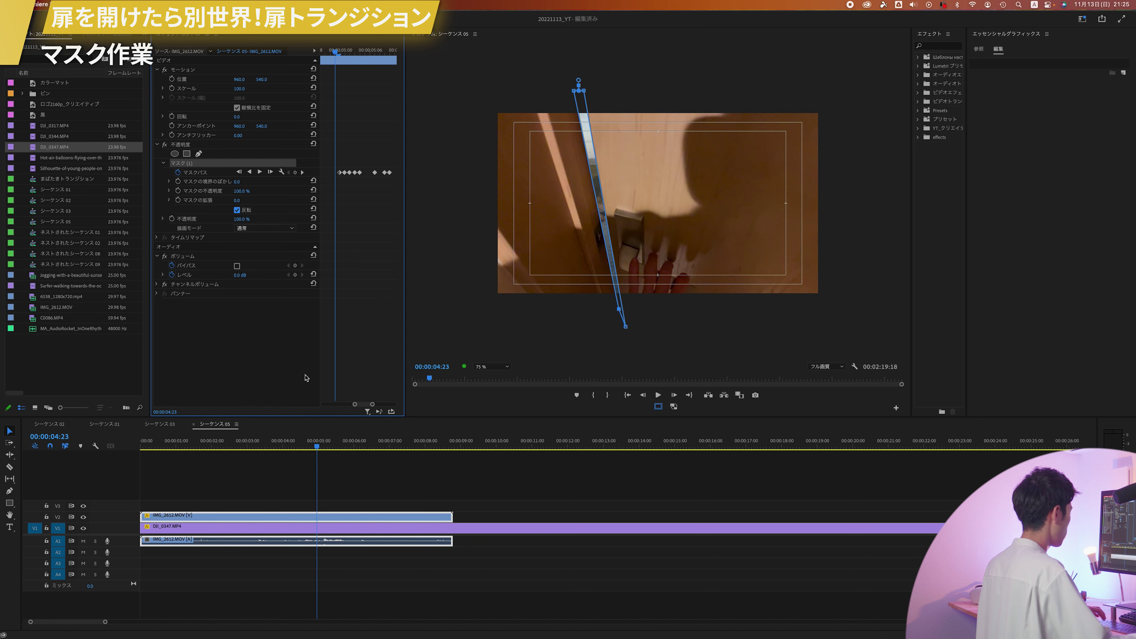
pyautogui.hotkey('shift', '3')
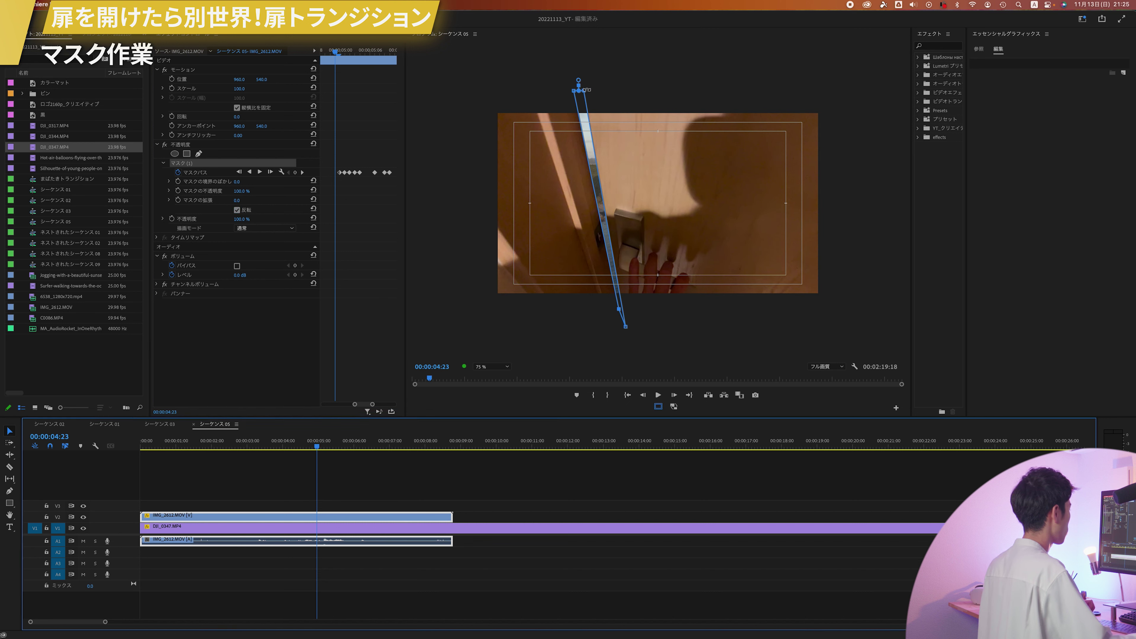
# At 100% preview zoom, pin the mask's top and bottom points onto the door edge
pyautogui.click(479, 367)
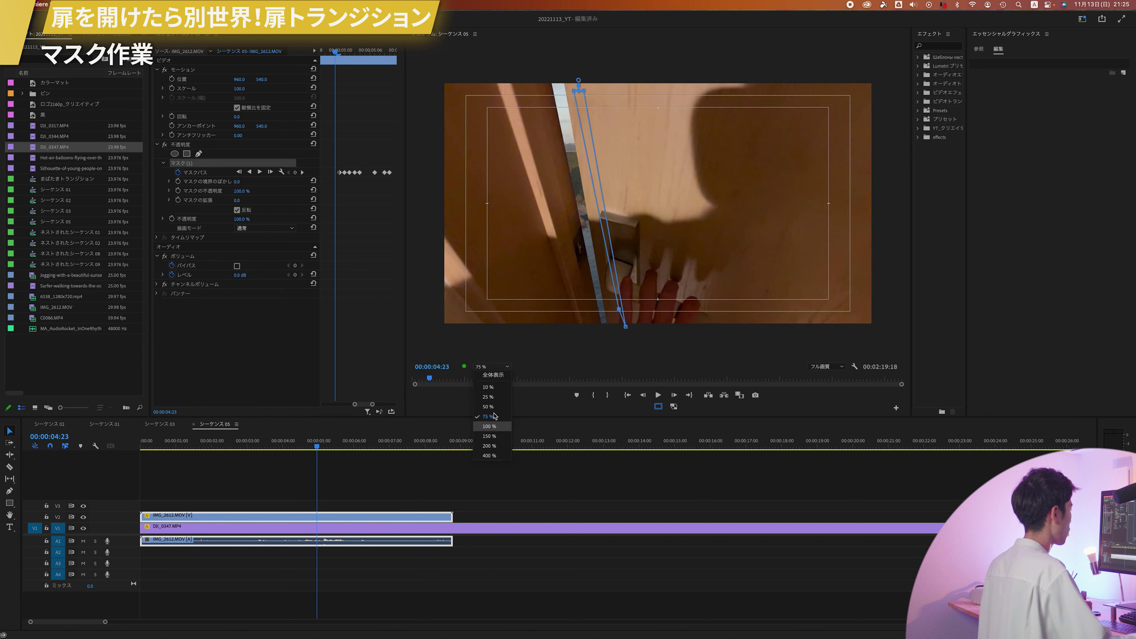
pyautogui.click(484, 421)
pyautogui.moveTo(560, 54); pyautogui.dragTo(549, 46)
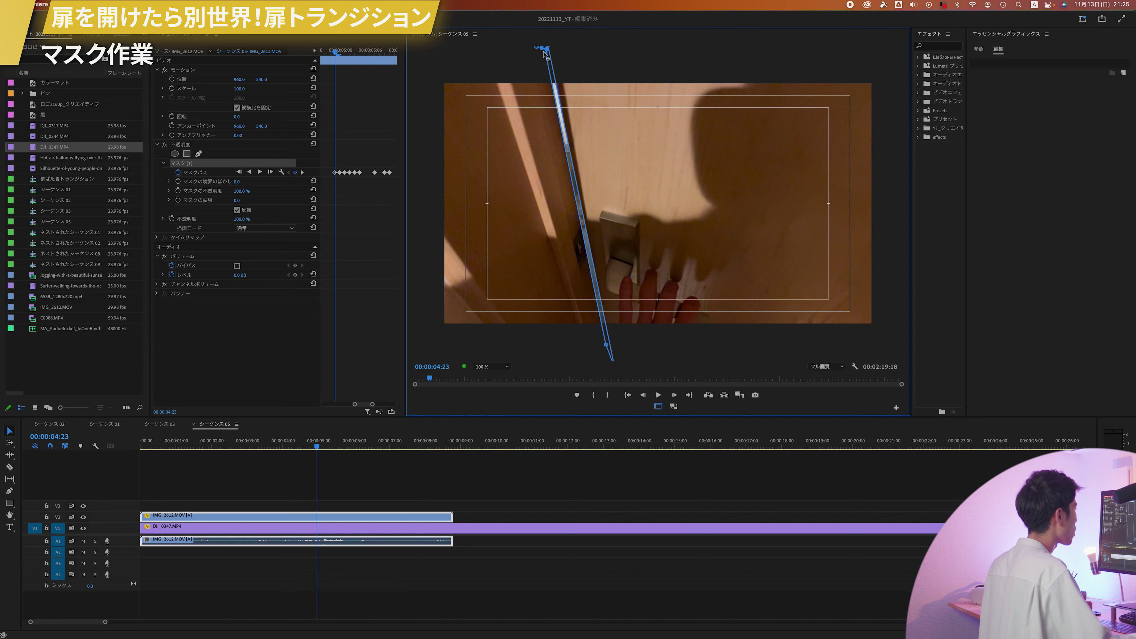
pyautogui.moveTo(548, 54); pyautogui.dragTo(550, 56)
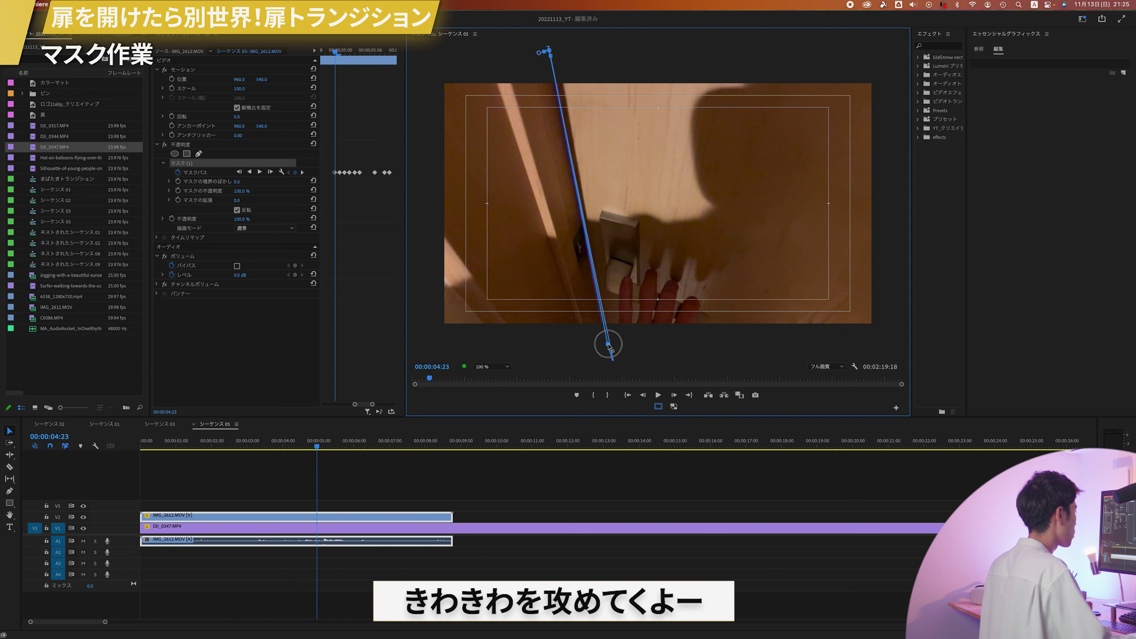
pyautogui.moveTo(609, 345); pyautogui.dragTo(610, 347)
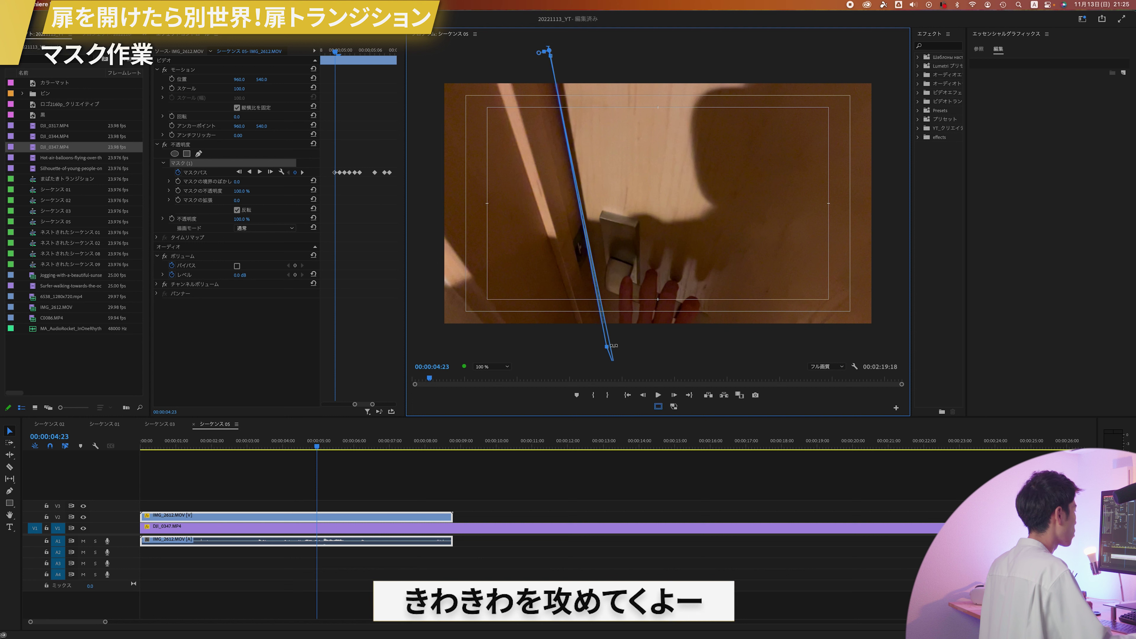
# Recheck at 75% and 100% zoom, tightening the mask's bottom end onto the door edge, then deselect
pyautogui.click(504, 367)
pyautogui.click(492, 418)
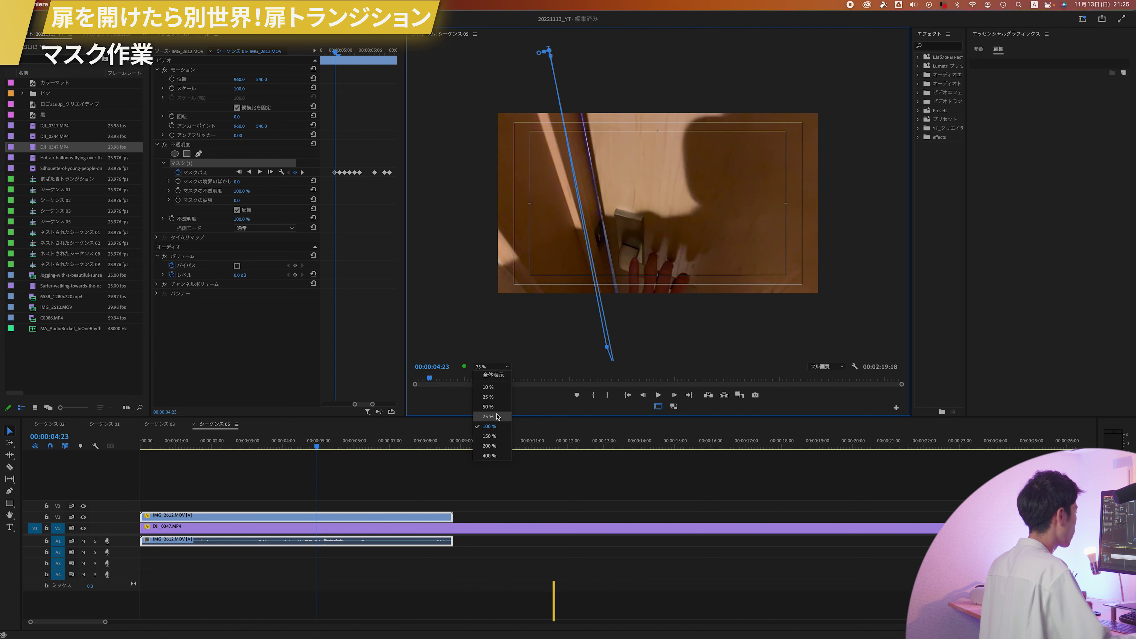
pyautogui.moveTo(626, 328); pyautogui.dragTo(619, 308)
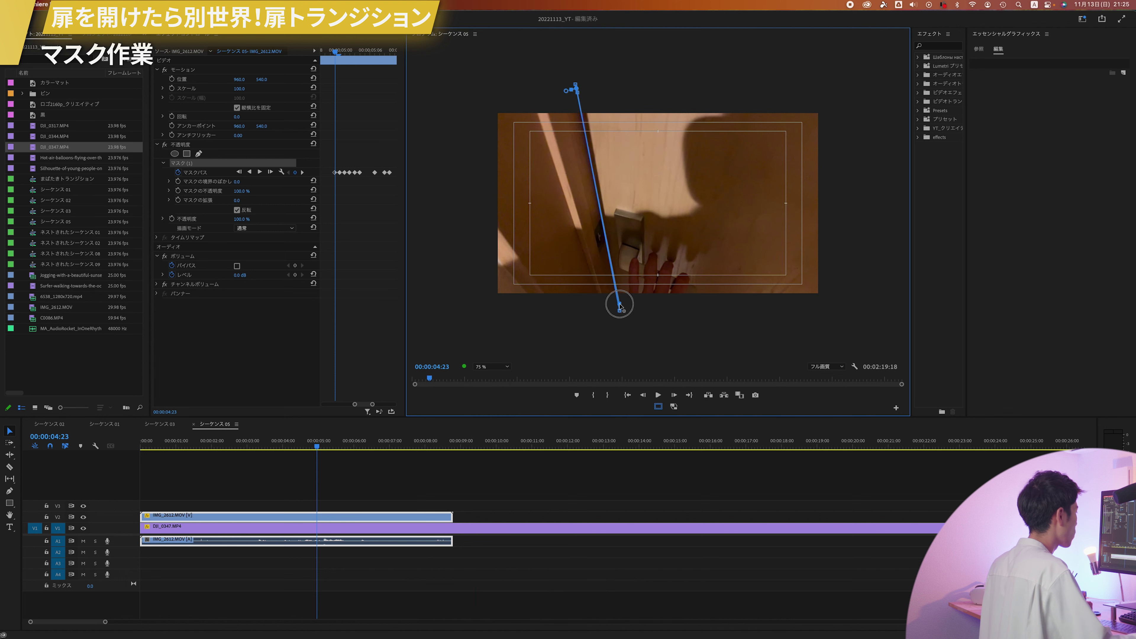
pyautogui.click(488, 367)
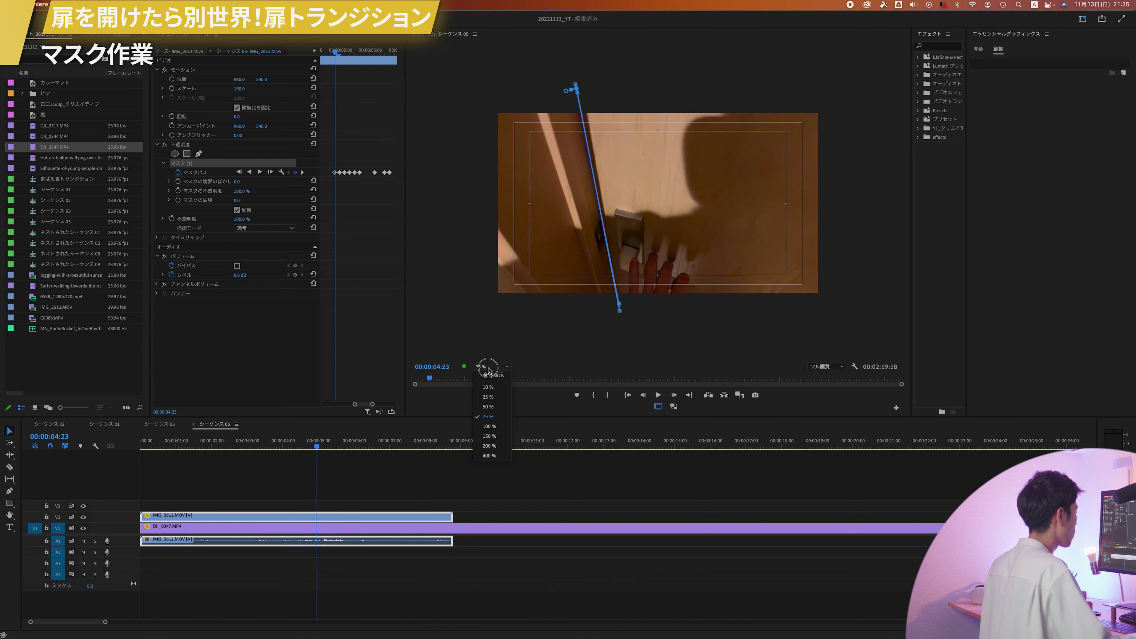
pyautogui.click(488, 427)
pyautogui.moveTo(606, 340); pyautogui.dragTo(606, 339)
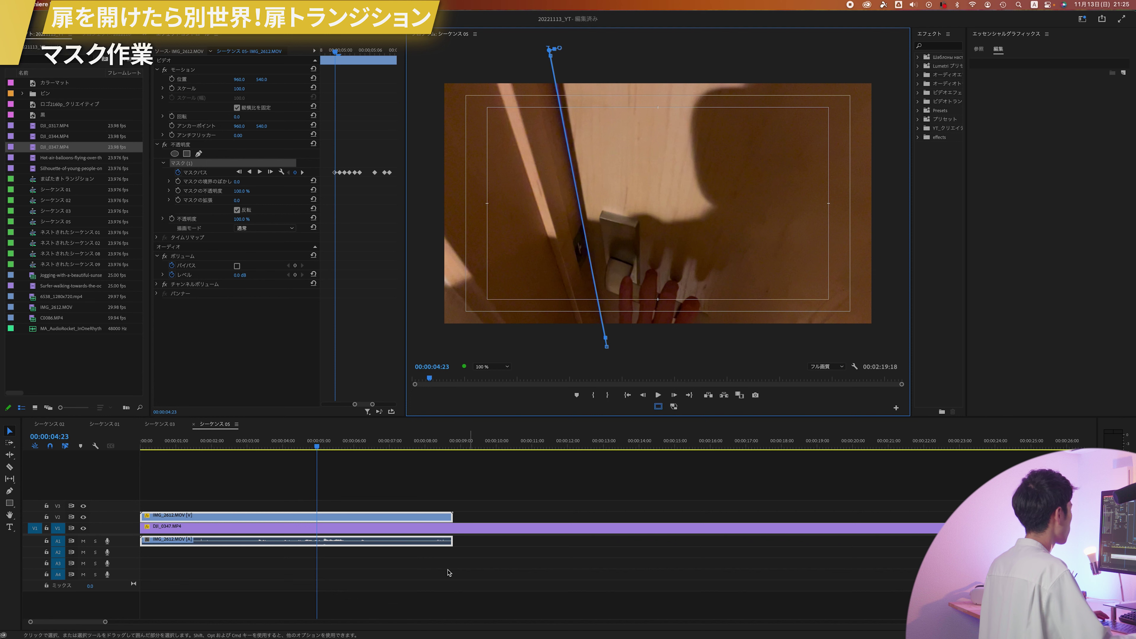
pyautogui.click(375, 492)
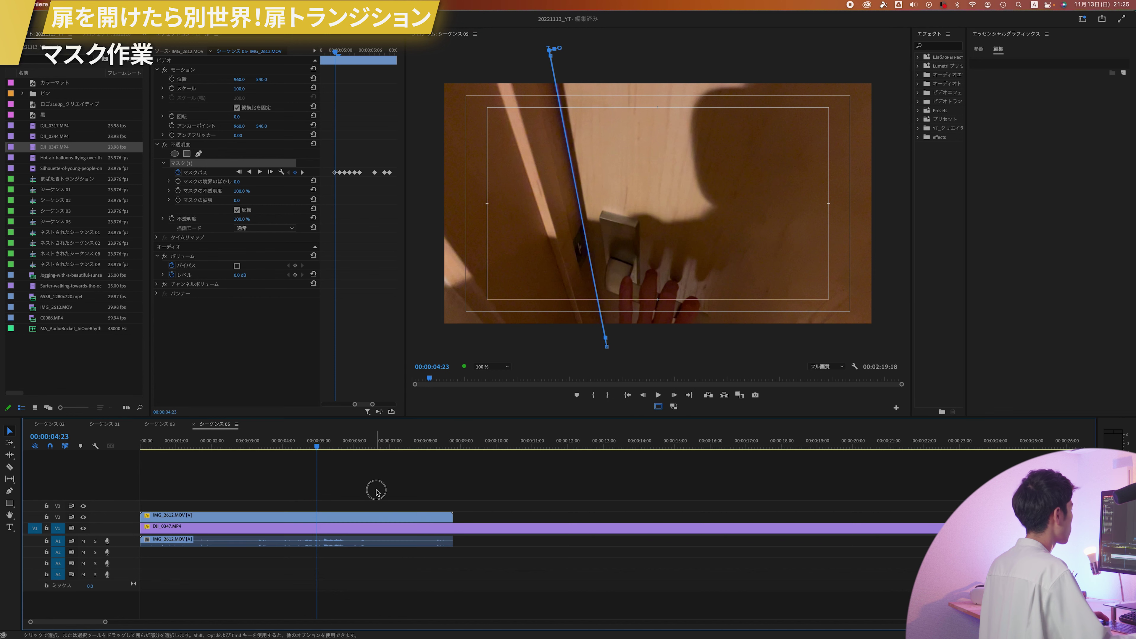
# Select the IMG_2612 door clip, scrub and play into the island shot, then return to 00:00:04:23
pyautogui.click(326, 516)
pyautogui.moveTo(317, 447); pyautogui.dragTo(309, 450)
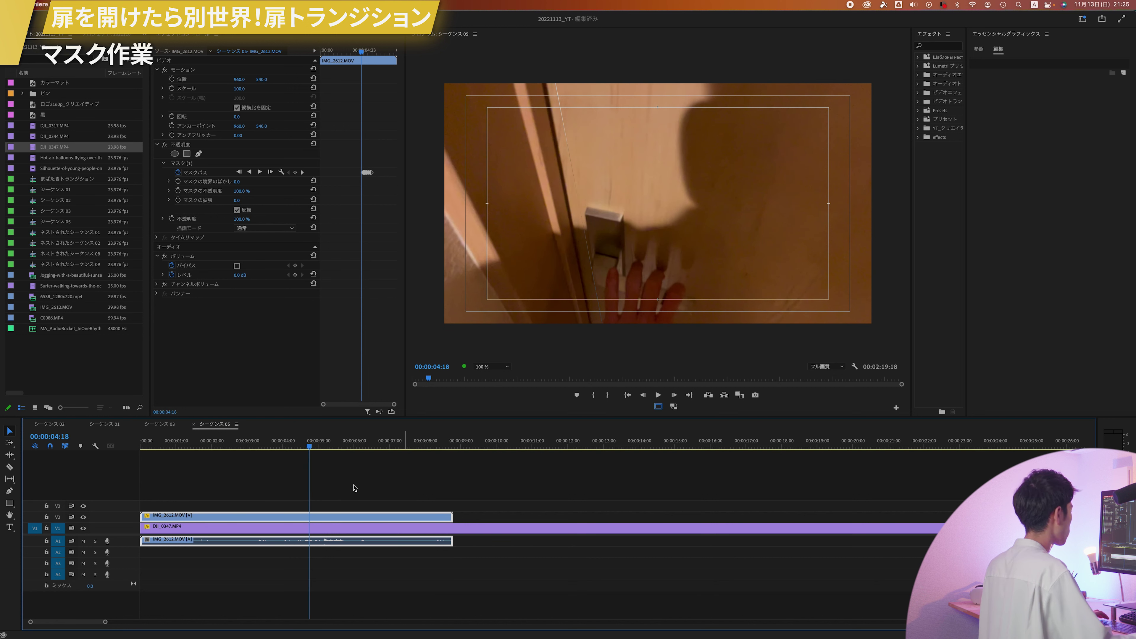
pyautogui.press('space')
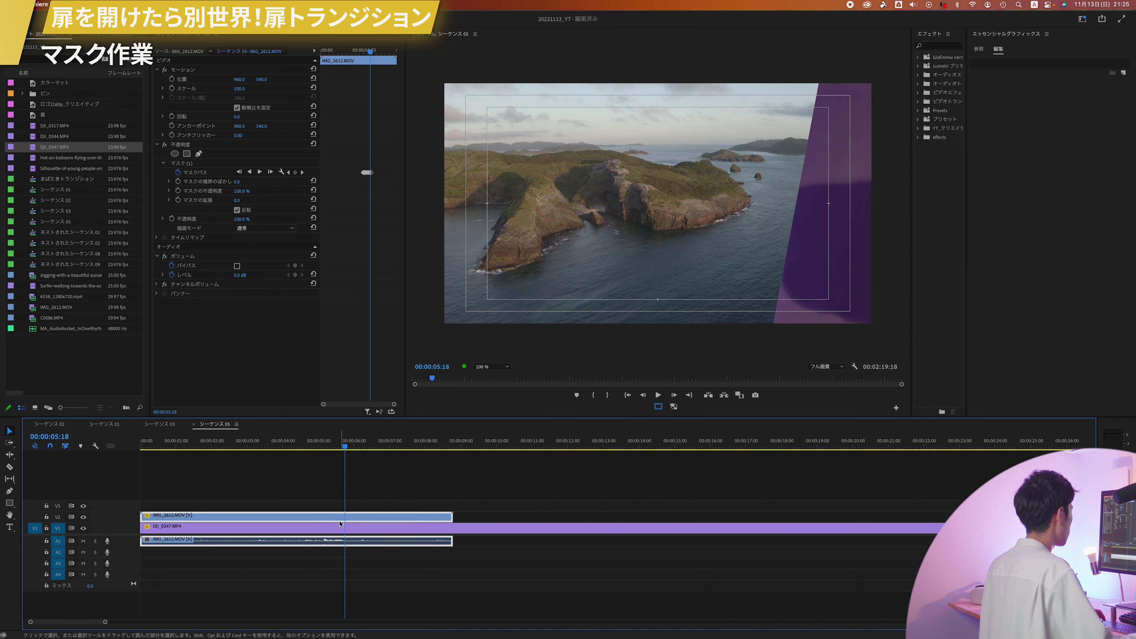
pyautogui.moveTo(324, 405); pyautogui.dragTo(367, 407)
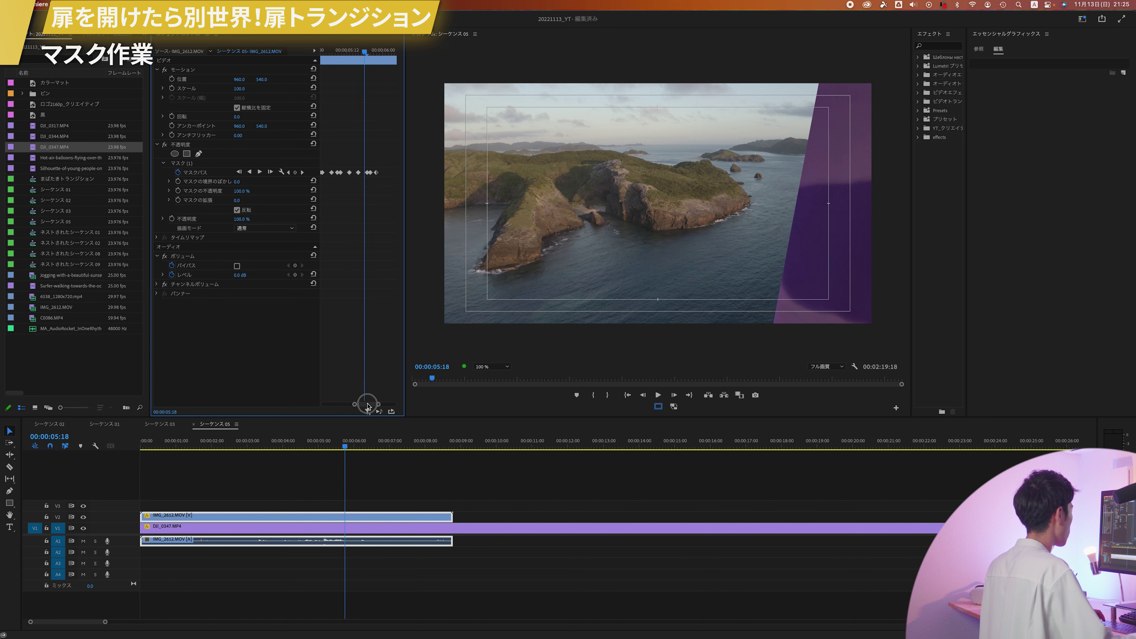
pyautogui.moveTo(361, 52); pyautogui.dragTo(346, 64)
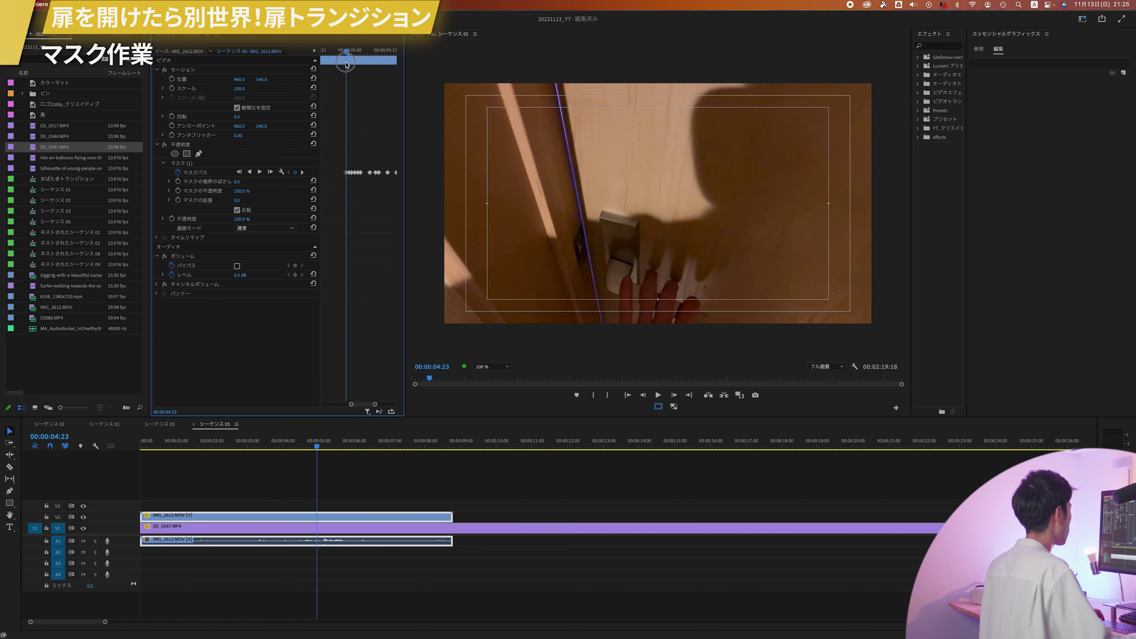
# At 04:22 with 50% preview zoom, drag Mask (1) entirely off the picture's left edge
pyautogui.press('=')
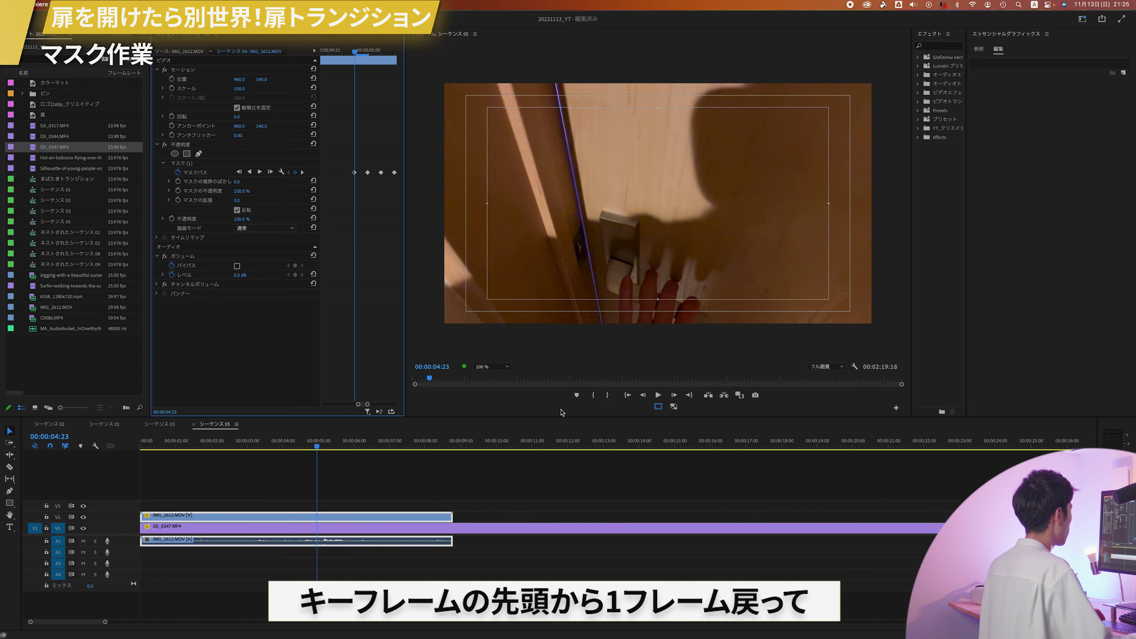
pyautogui.click(192, 164)
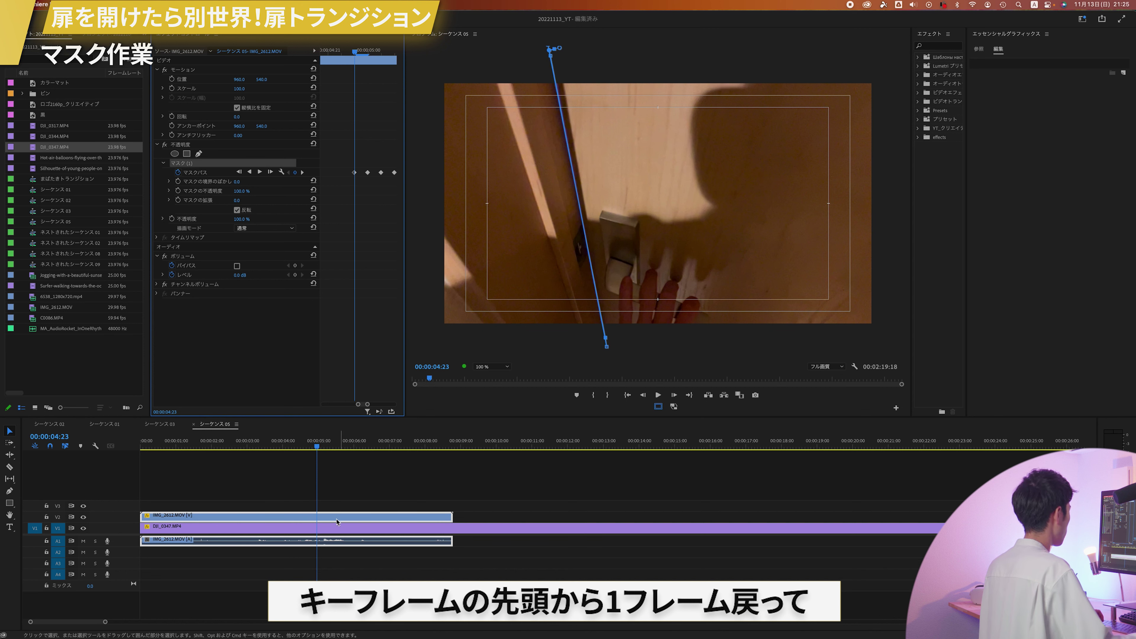
pyautogui.click(348, 517)
pyautogui.press('Left')
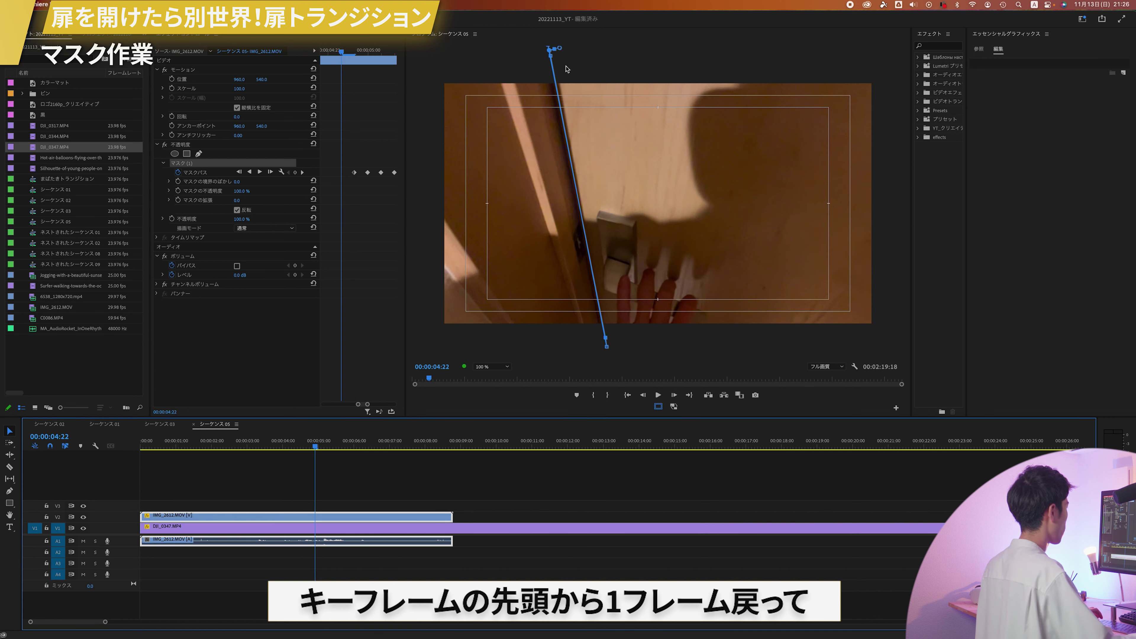
pyautogui.click(486, 369)
pyautogui.click(485, 399)
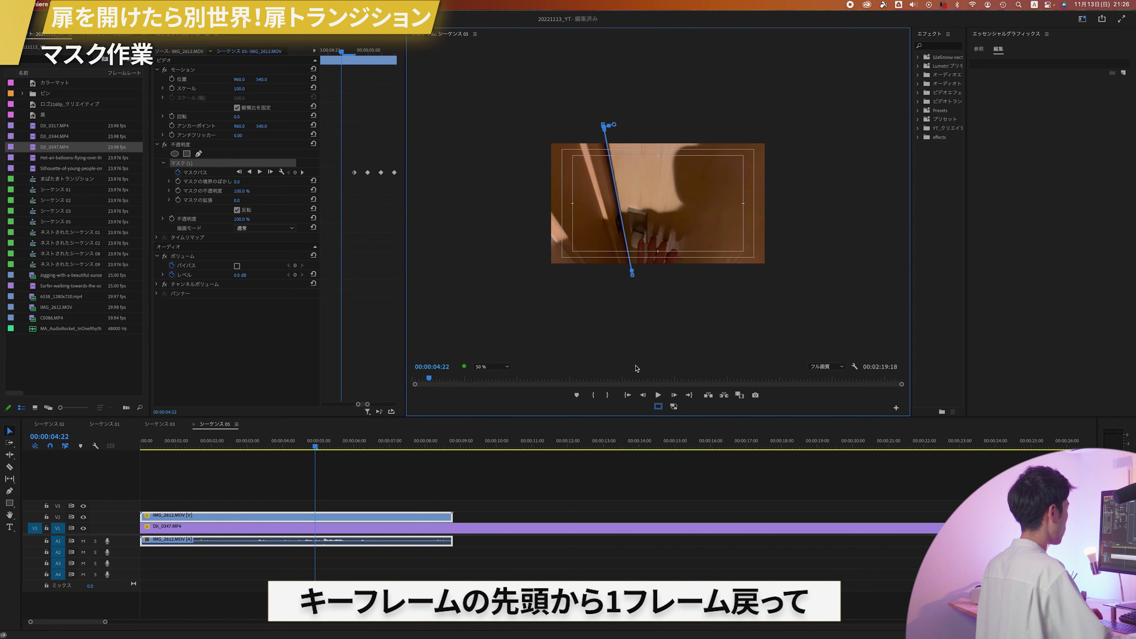
pyautogui.moveTo(607, 128); pyautogui.dragTo(504, 133)
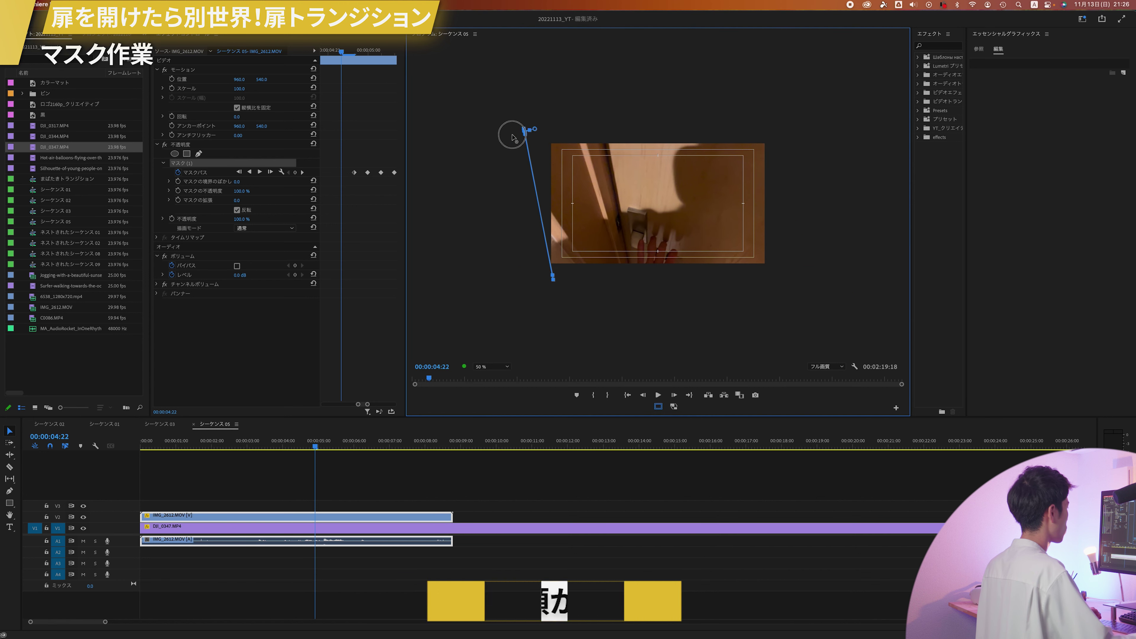
# Scrub to just before the door opens and step forward frame by frame to check the mask
pyautogui.click(323, 446)
pyautogui.moveTo(322, 447); pyautogui.dragTo(313, 449)
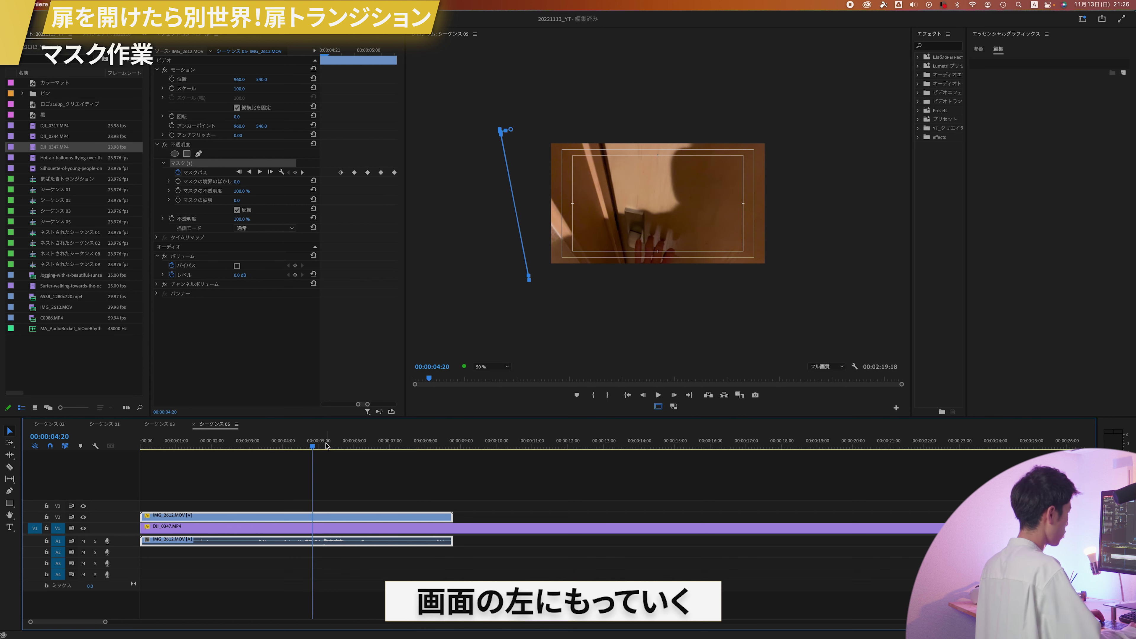
pyautogui.press('Right')
pyautogui.press('Right')
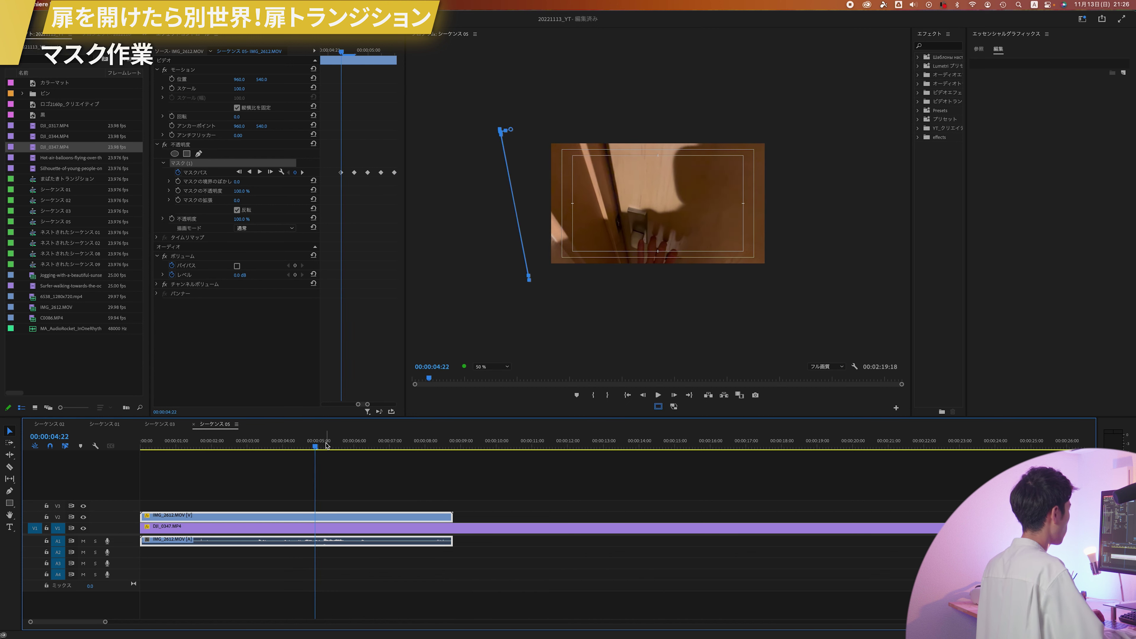
pyautogui.press('Right')
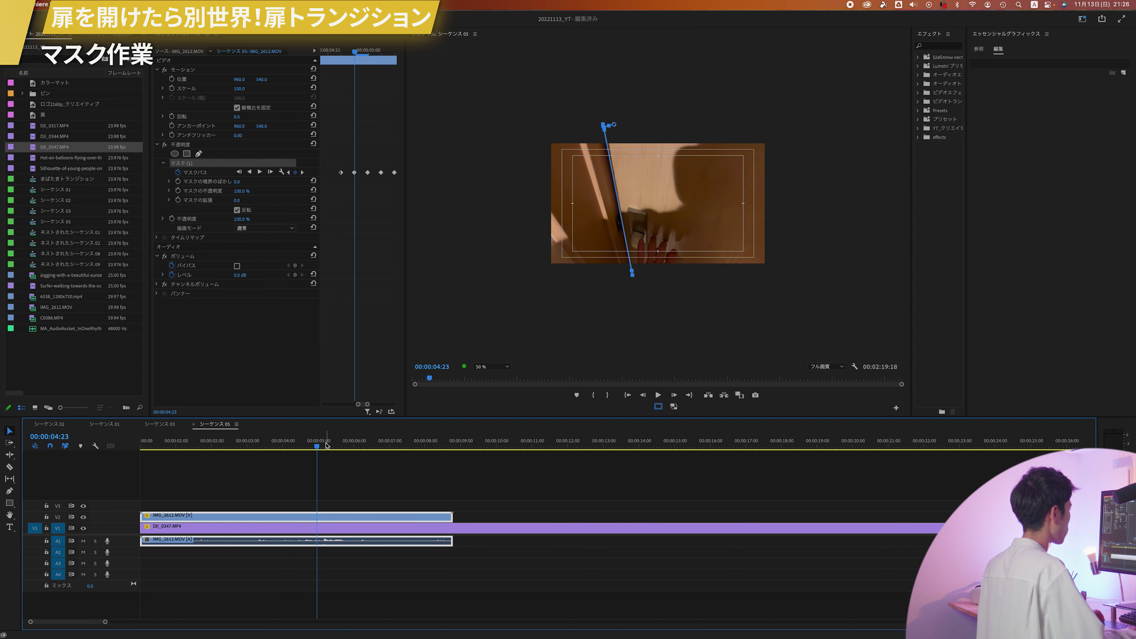
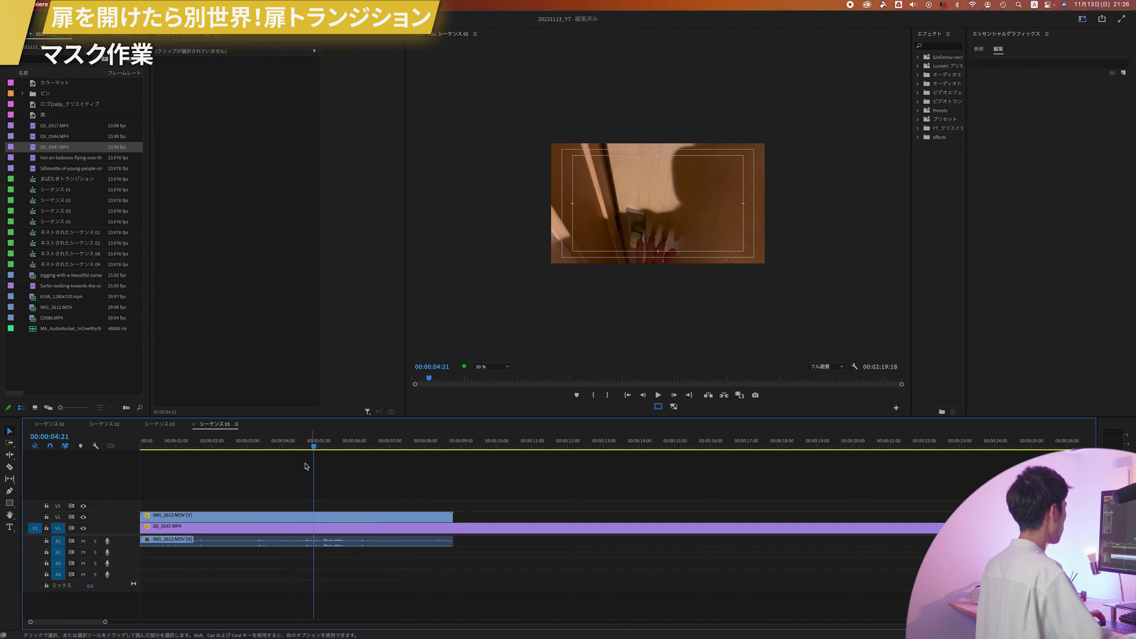
# Preview the door-to-island reveal, then select the IMG_2612 door clip at 04:23 to bring up its mask
pyautogui.click(285, 448)
pyautogui.press('space')
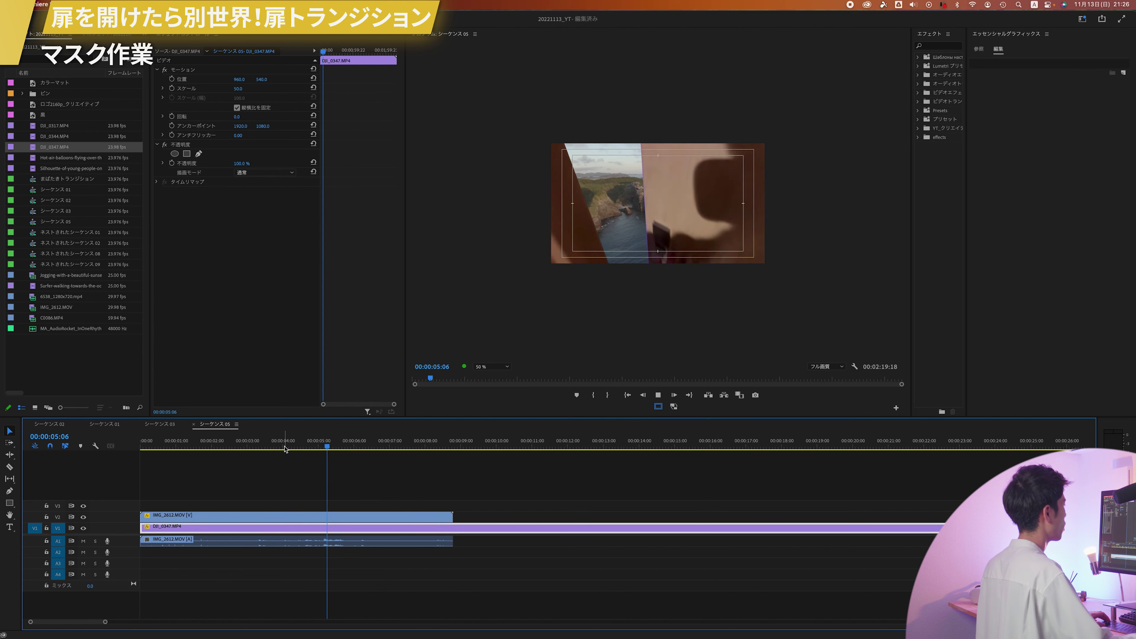
pyautogui.click(299, 448)
pyautogui.press('space')
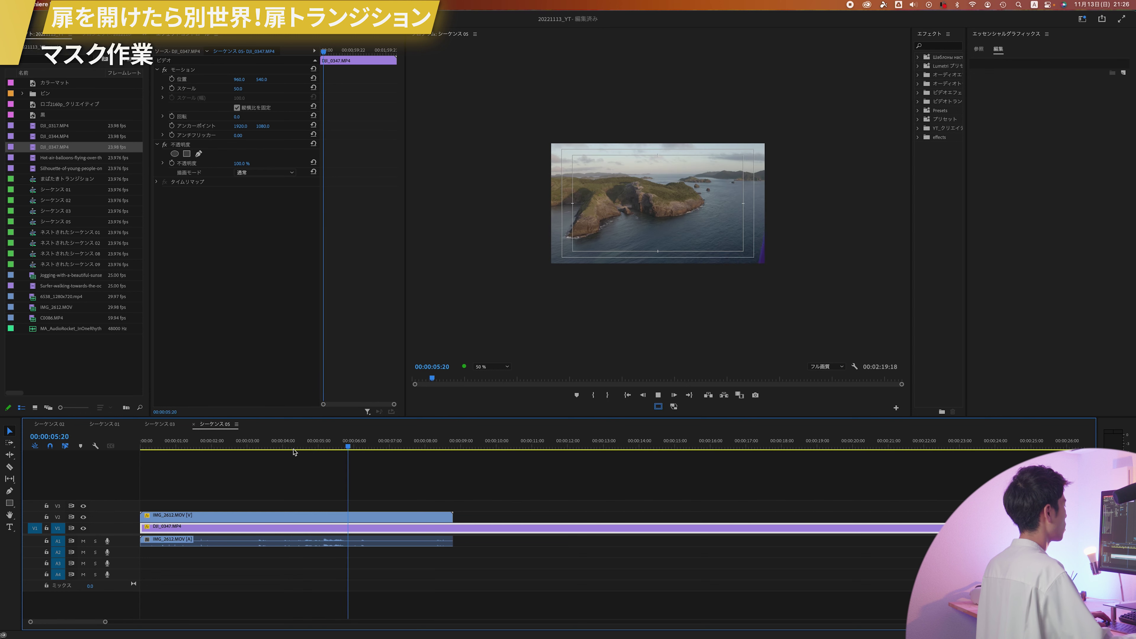
pyautogui.press('space')
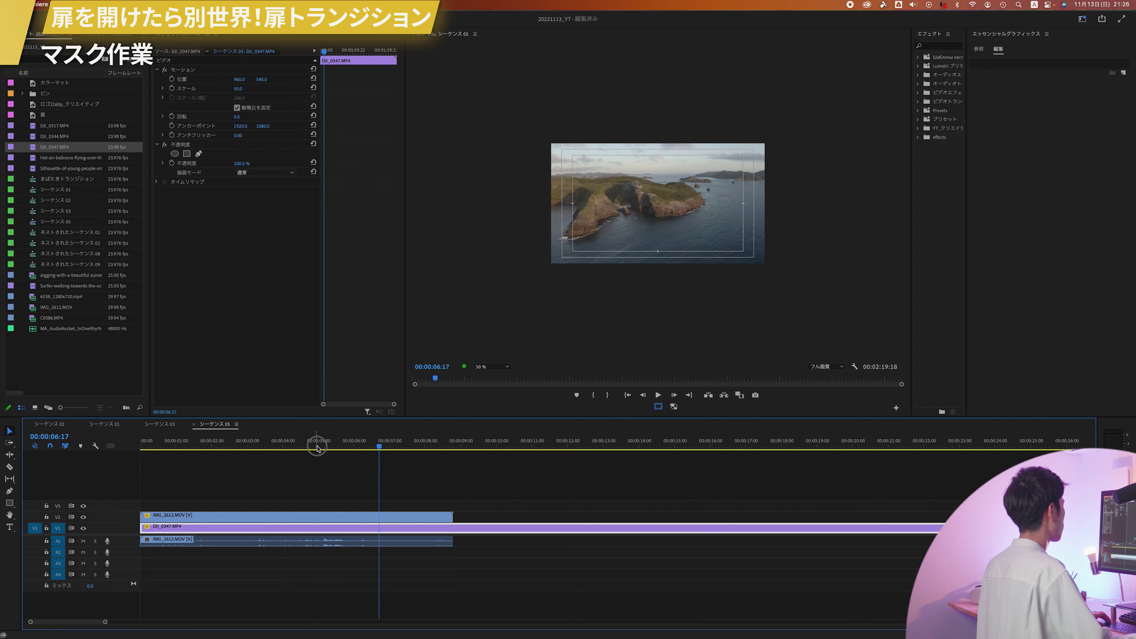
pyautogui.click(317, 445)
pyautogui.click(317, 517)
# Show the door clip's mask outline, zoom in on its keyframes and step to 05:07
pyautogui.click(184, 163)
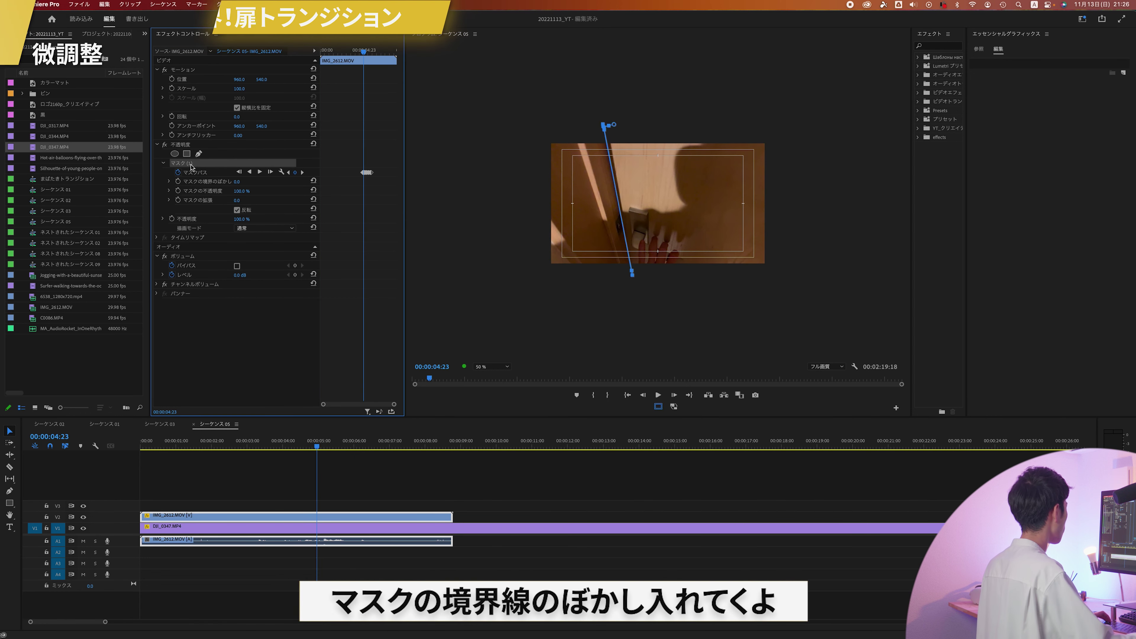
pyautogui.press('=')
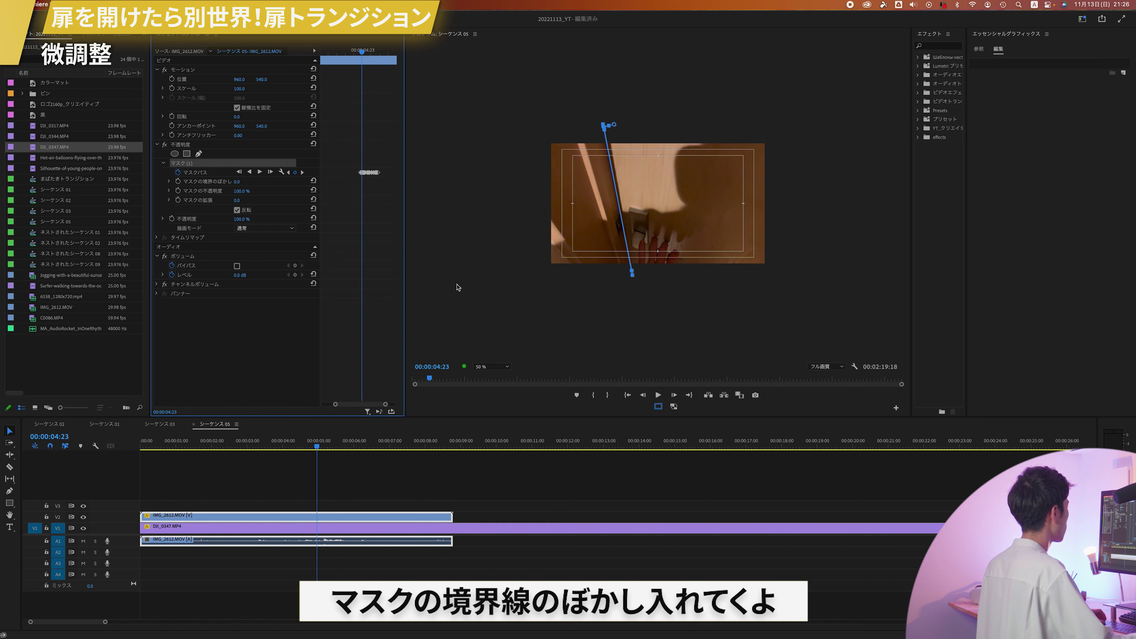
pyautogui.press('Right')
pyautogui.press('Right')
pyautogui.press('Right')
pyautogui.press('Right')
pyautogui.press('Right')
pyautogui.press('Right')
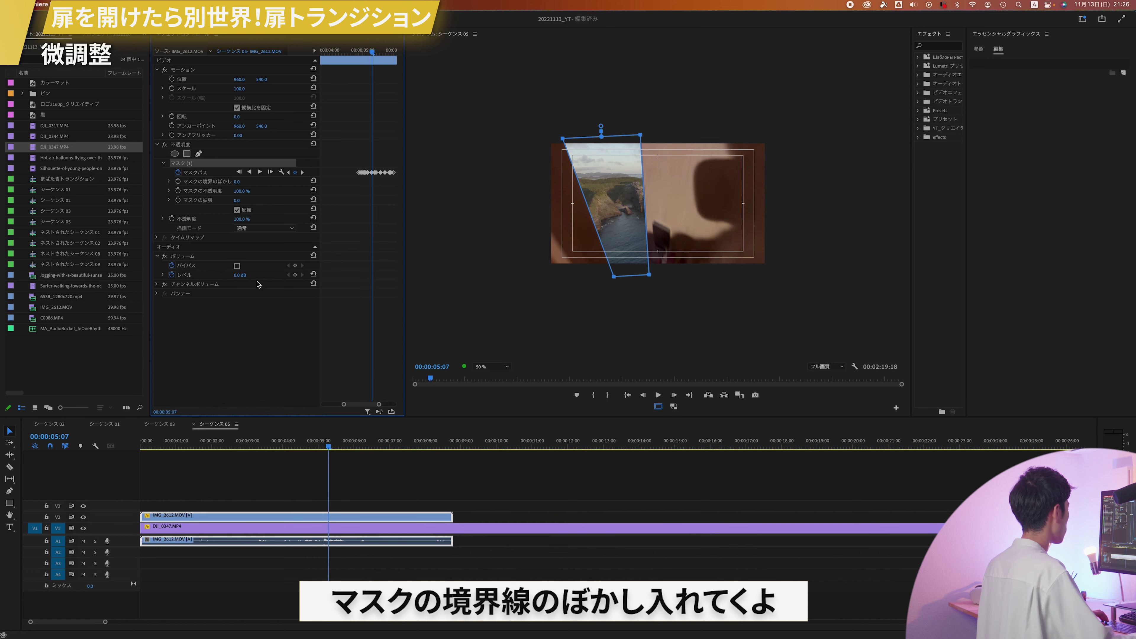
pyautogui.click(351, 475)
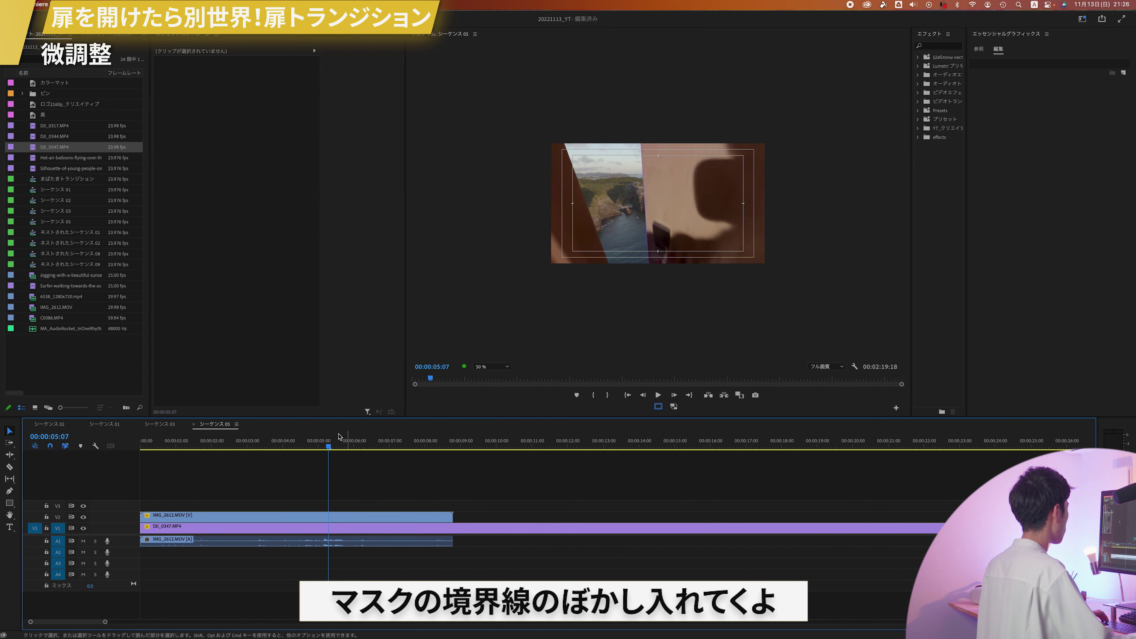
pyautogui.click(317, 521)
# Set the door mask feather to 10 and replay the transition from 04:09
pyautogui.click(245, 180)
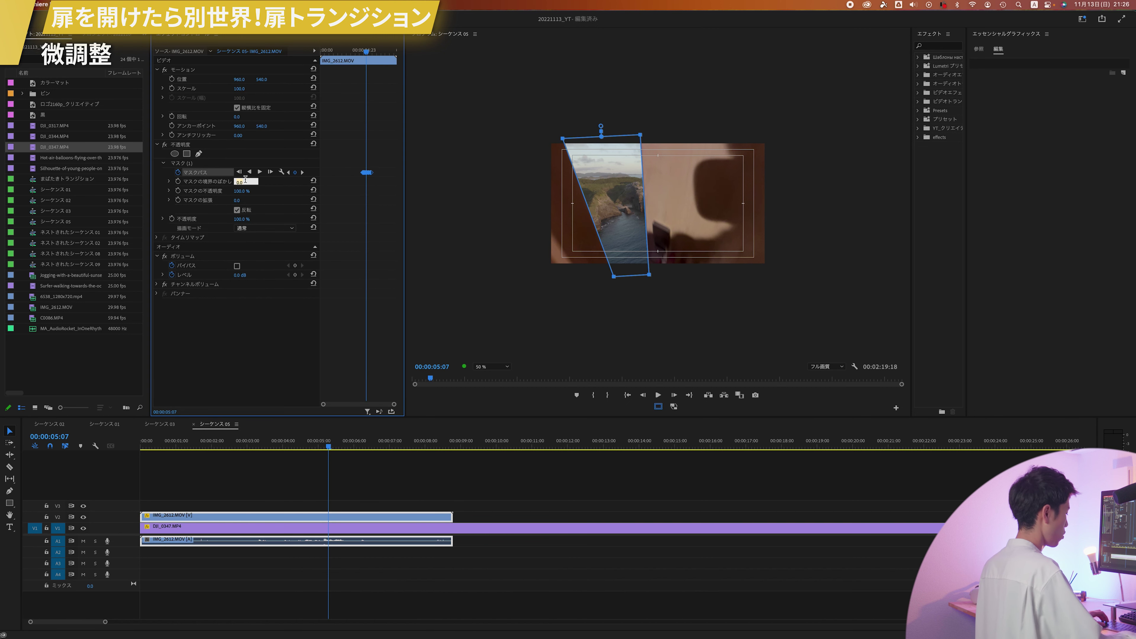
pyautogui.write('10')
pyautogui.click(387, 480)
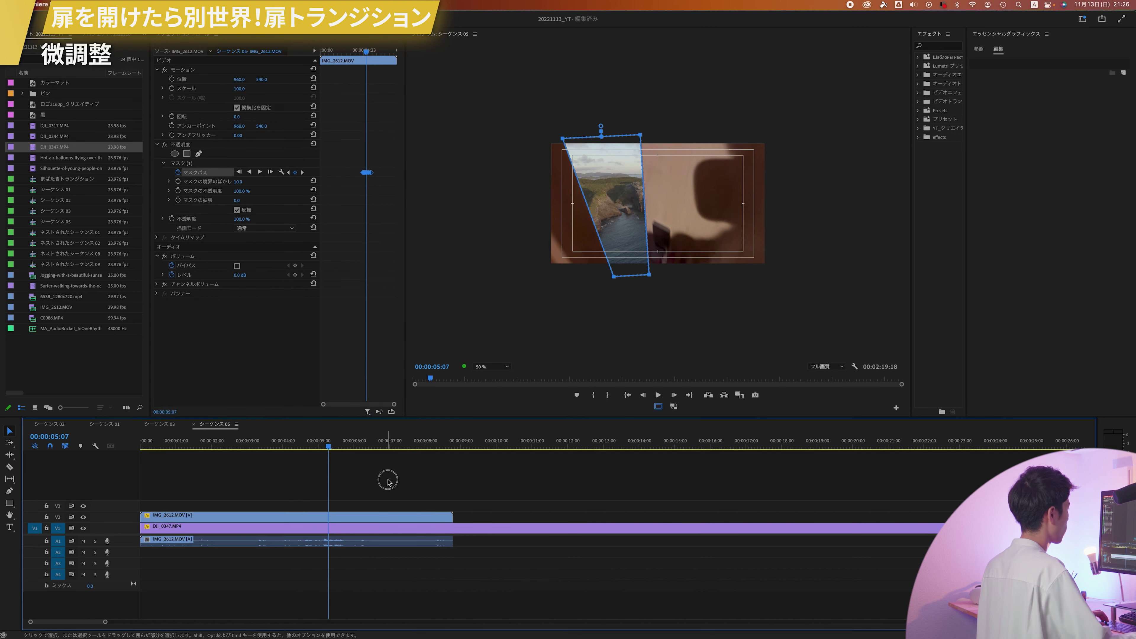
pyautogui.moveTo(316, 448); pyautogui.dragTo(296, 448)
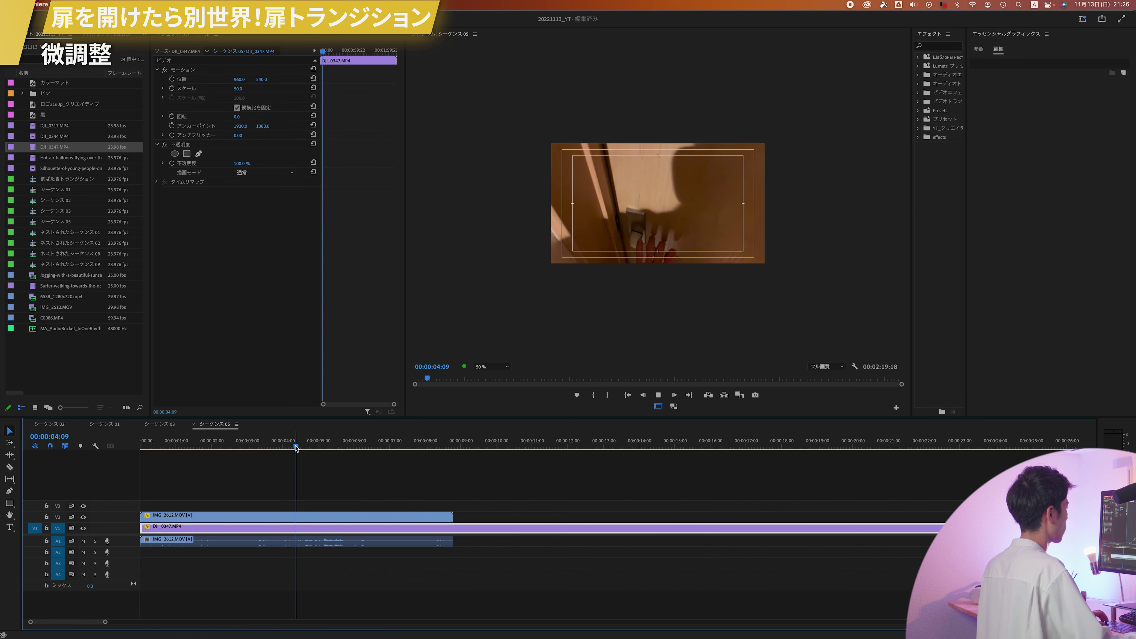
pyautogui.press('space')
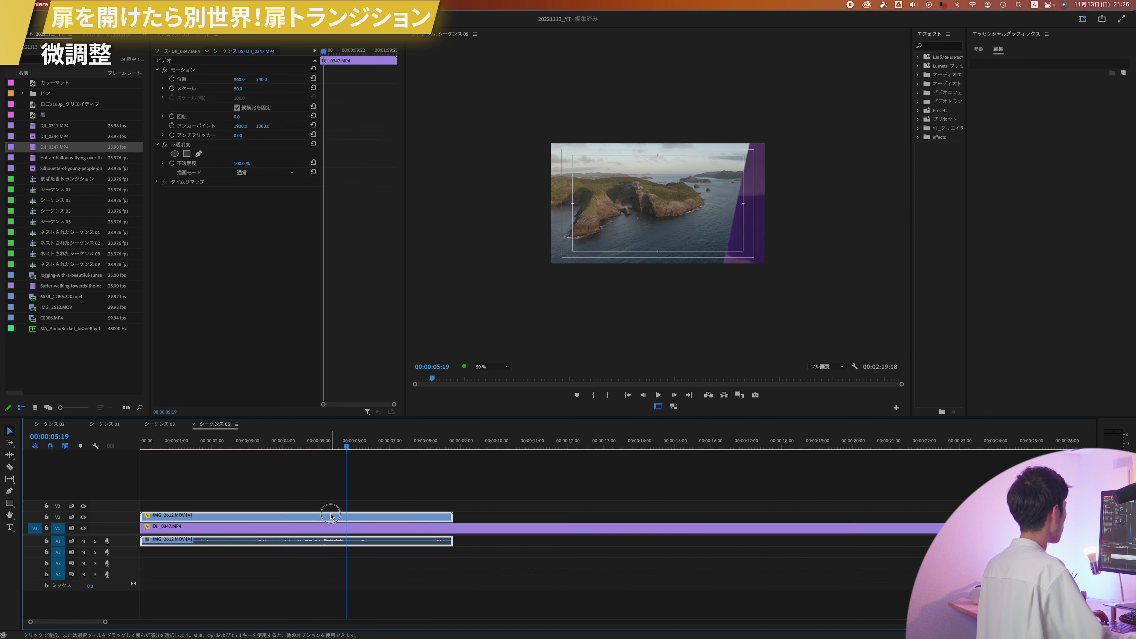
pyautogui.click(344, 515)
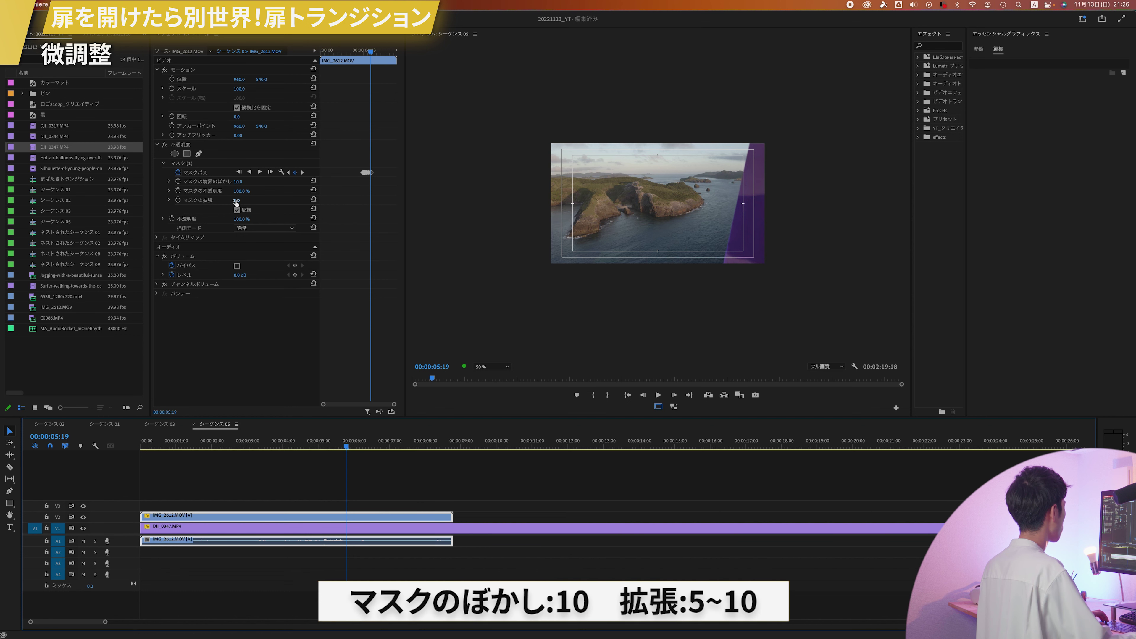
# Drag the door mask's expansion outward to 9.0
pyautogui.click(246, 198)
pyautogui.click(229, 201)
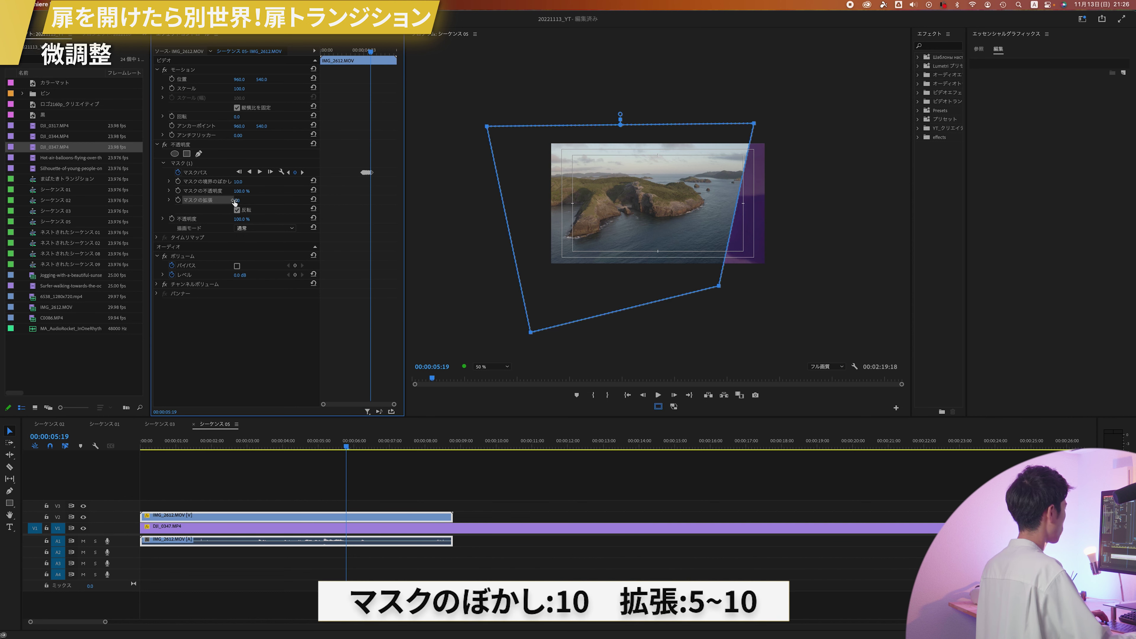
pyautogui.moveTo(237, 200); pyautogui.dragTo(242, 200)
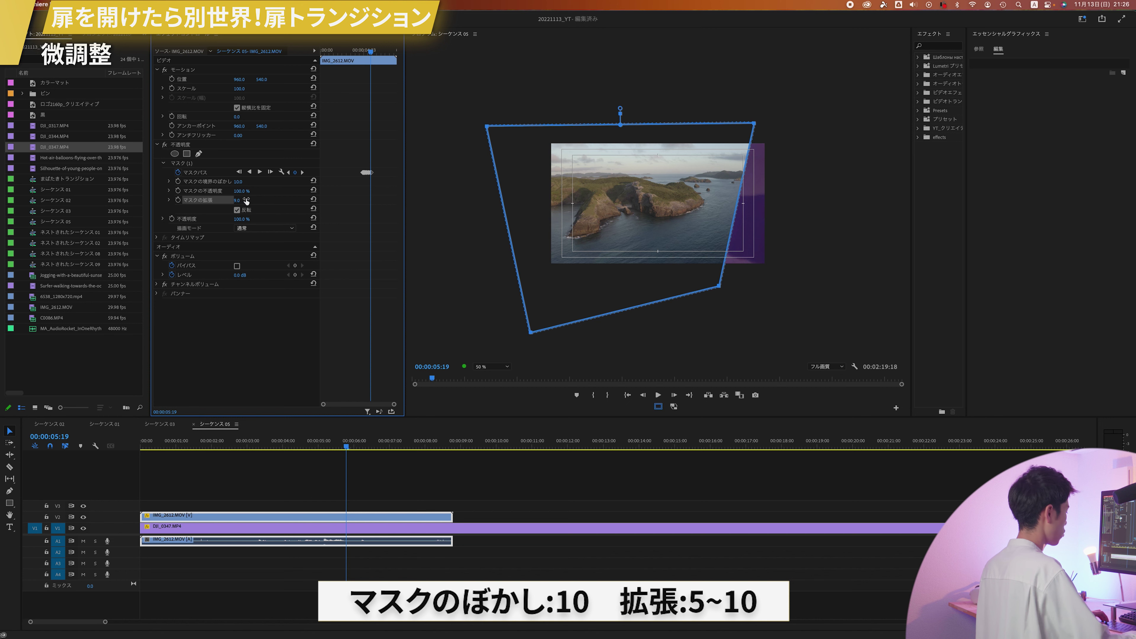
pyautogui.click(374, 485)
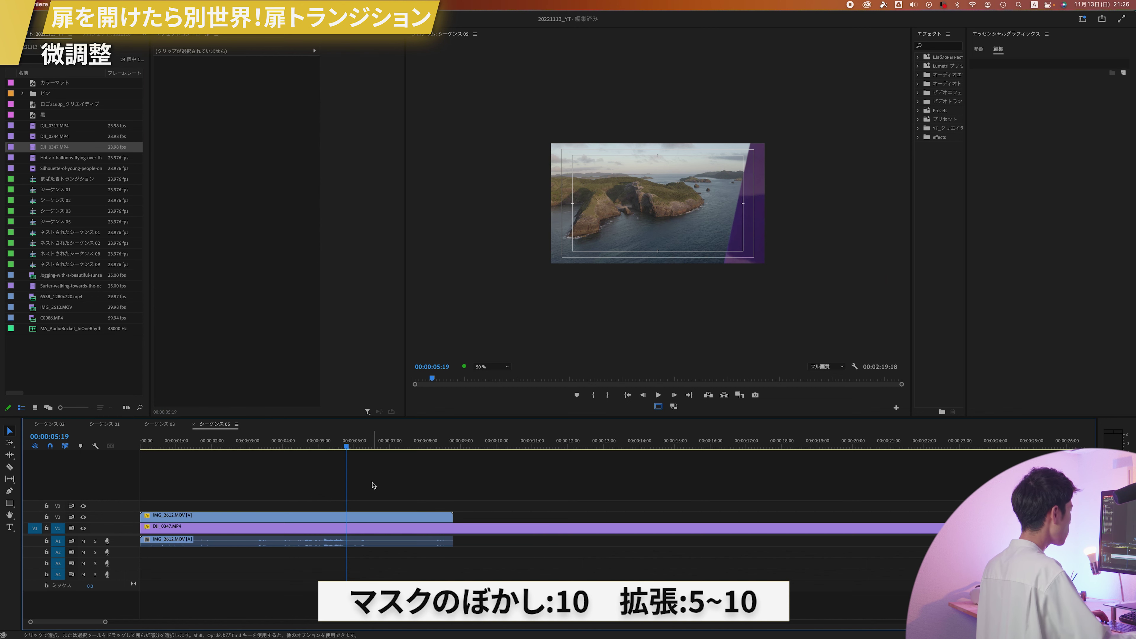
# Play the sequence from the start, then again from just before the door opens
pyautogui.press('d')
pyautogui.press('Home')
pyautogui.press('space')
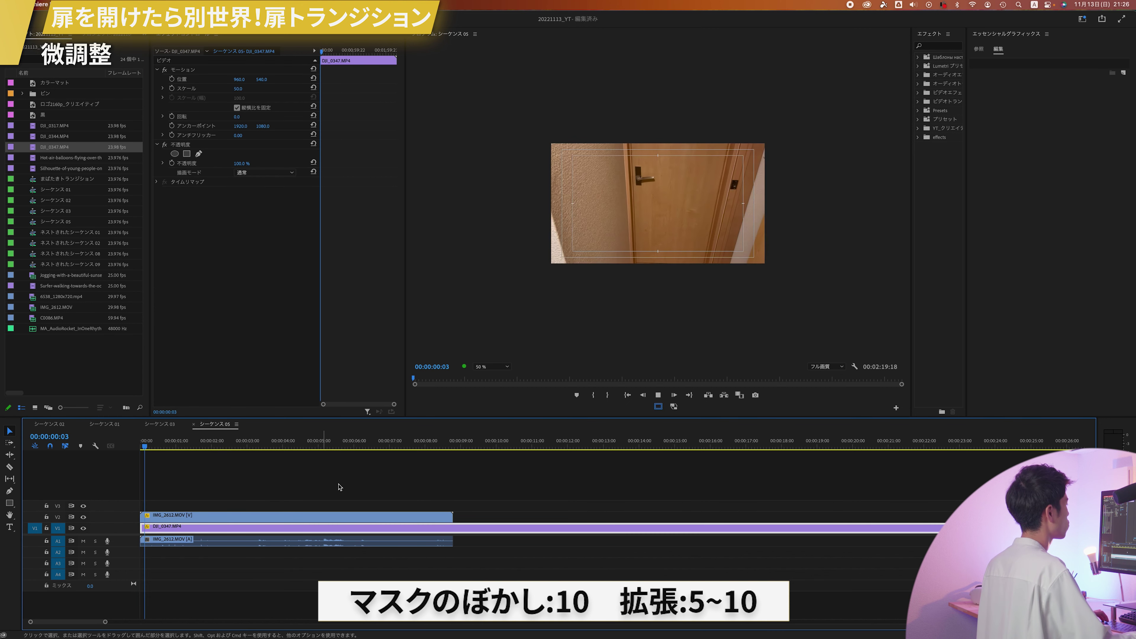
pyautogui.click(292, 447)
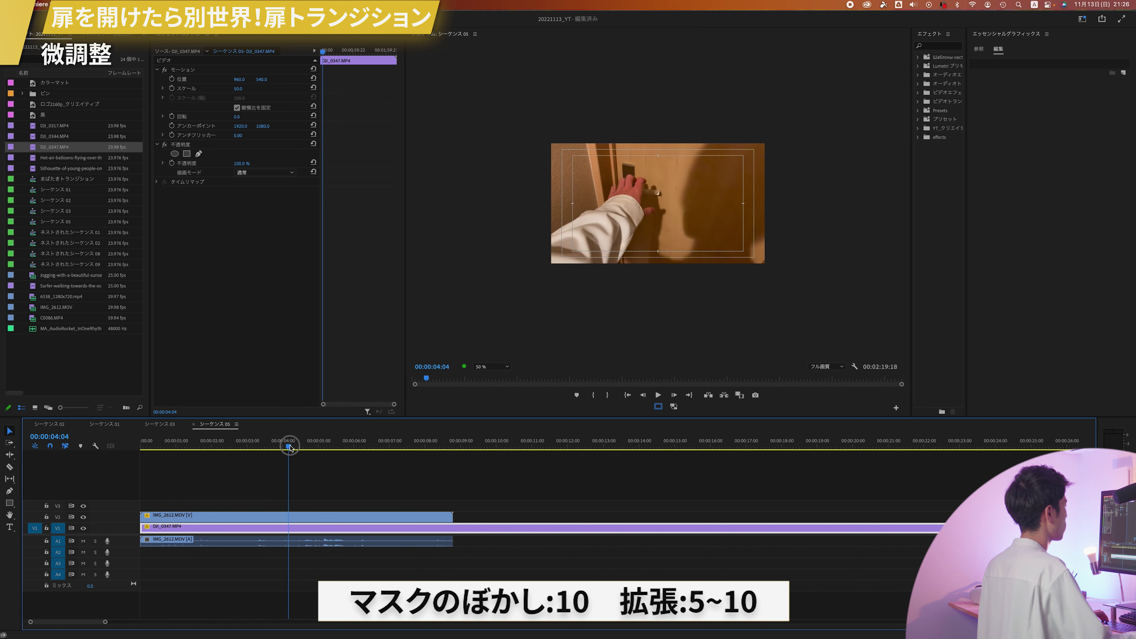
pyautogui.press('space')
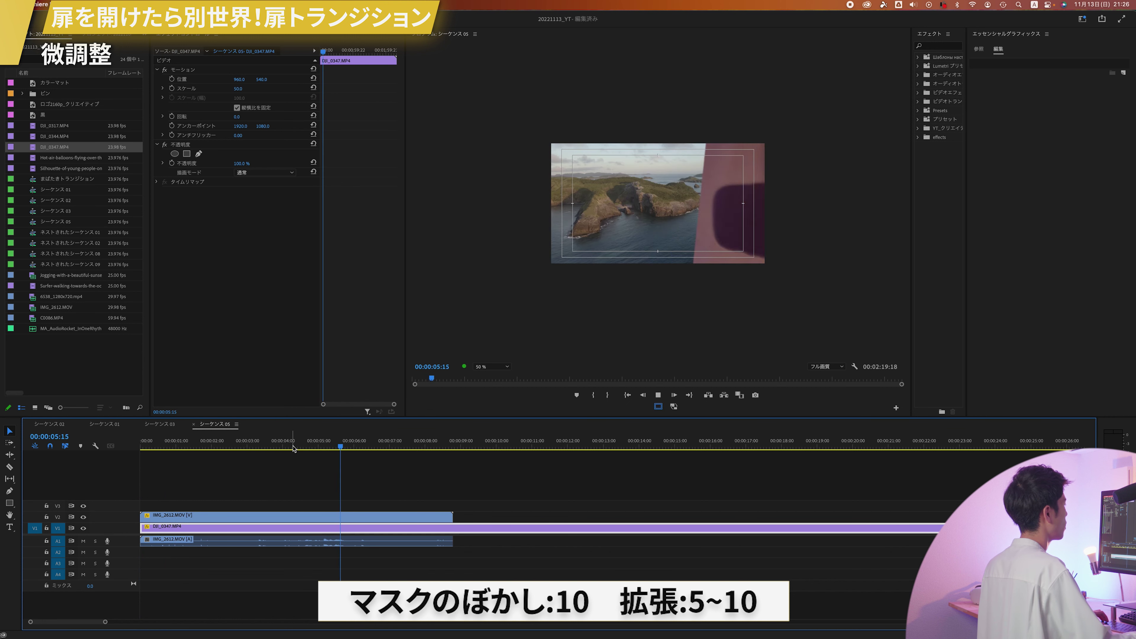
# Set the door clip's mask expansion to exactly 10 and replay the transition
pyautogui.click(339, 446)
pyautogui.click(339, 516)
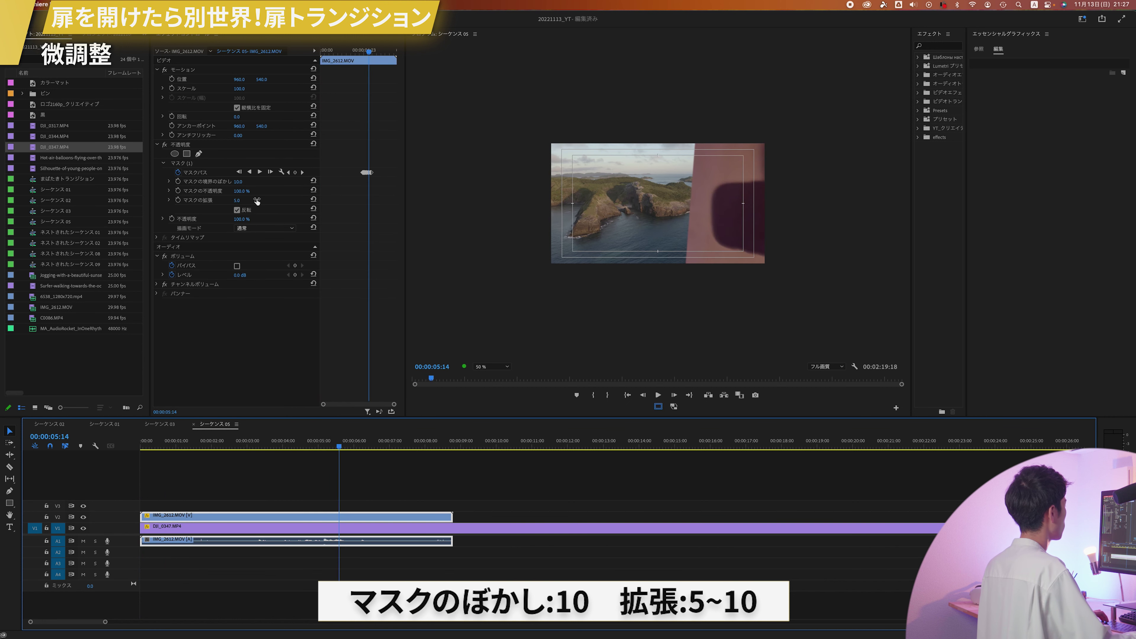
pyautogui.click(237, 200)
pyautogui.write('10')
pyautogui.press('Return')
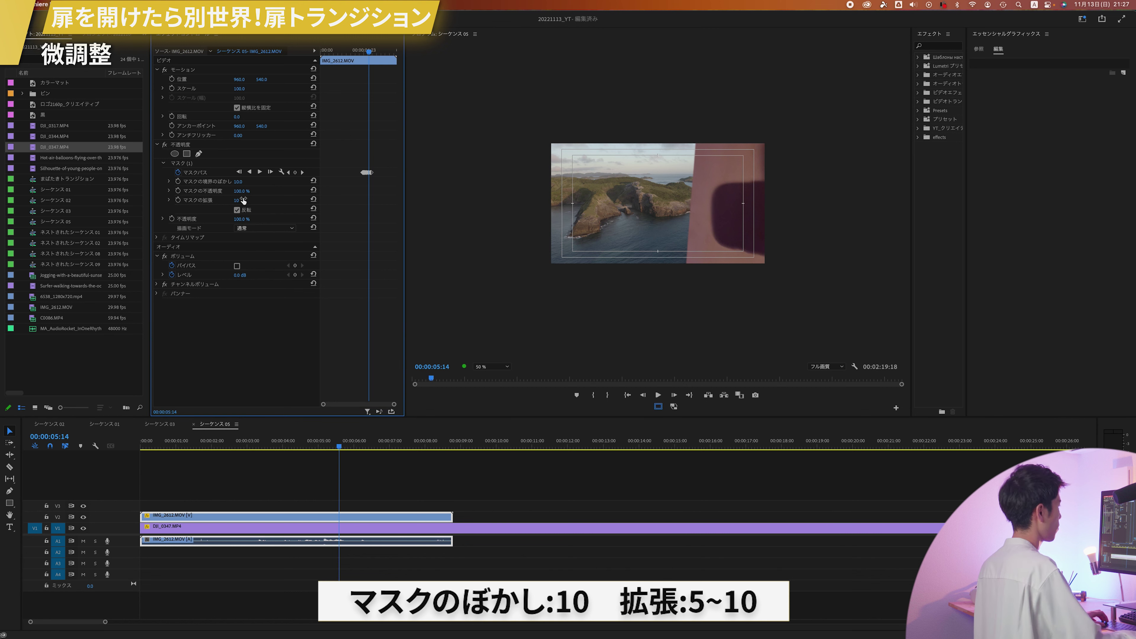
pyautogui.hotkey('shift', 'space')
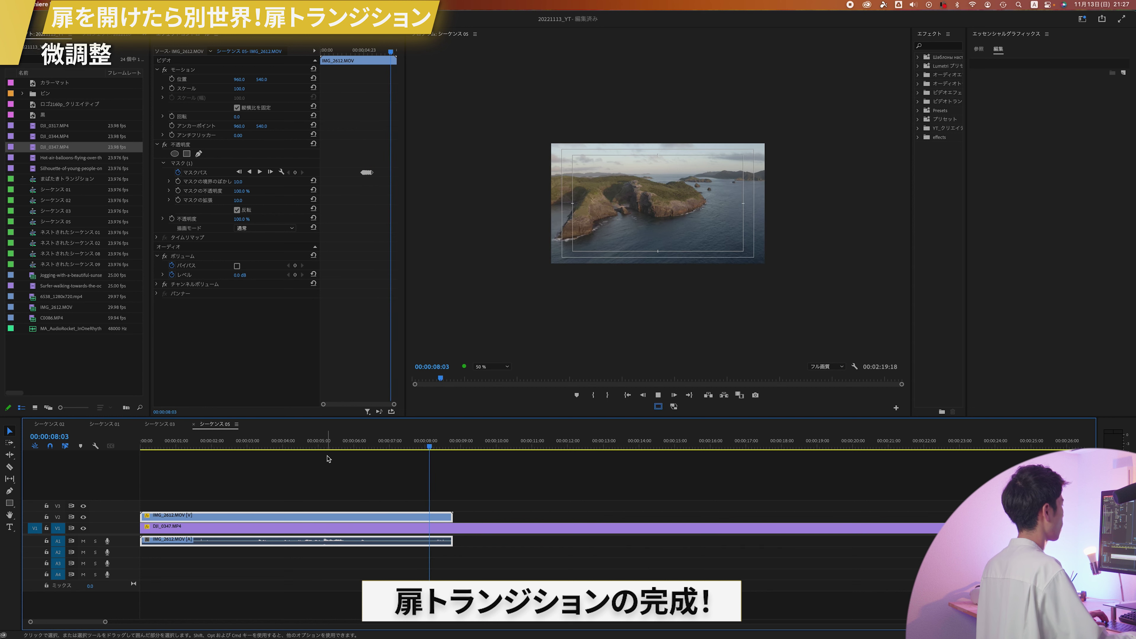
pyautogui.moveTo(333, 448); pyautogui.dragTo(274, 448)
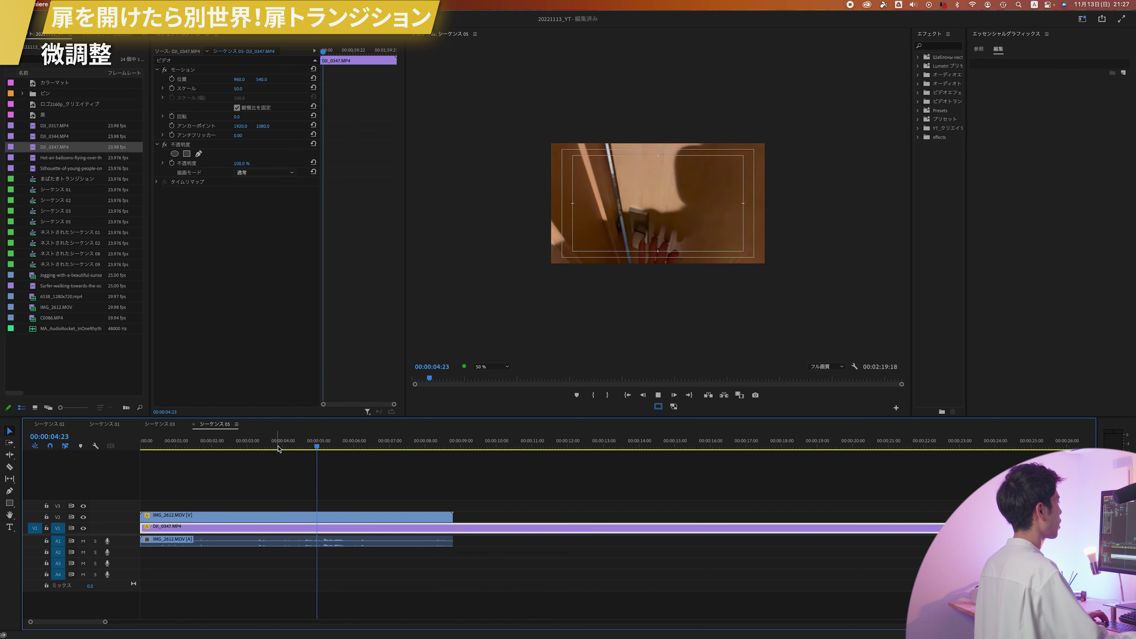
pyautogui.click(281, 448)
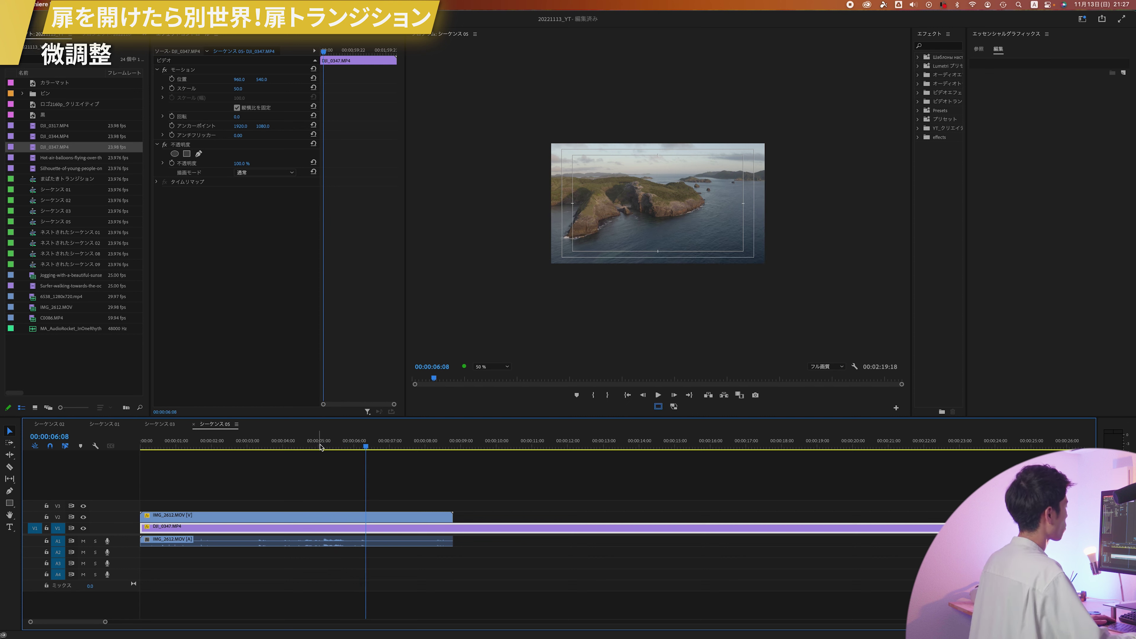
pyautogui.moveTo(334, 450); pyautogui.dragTo(332, 449)
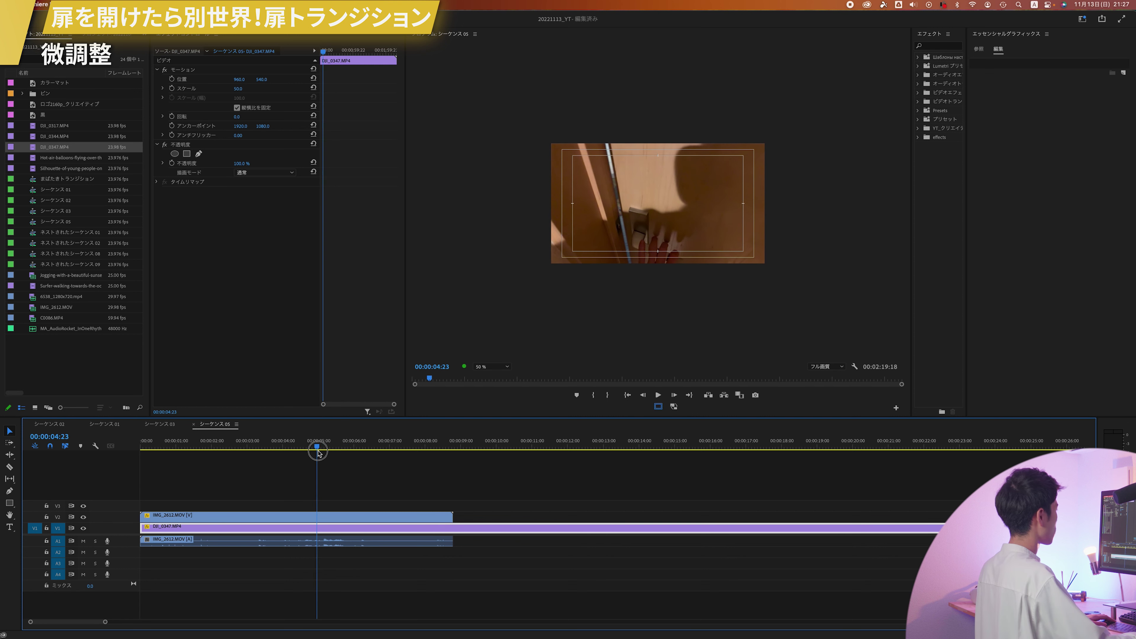
pyautogui.press('space')
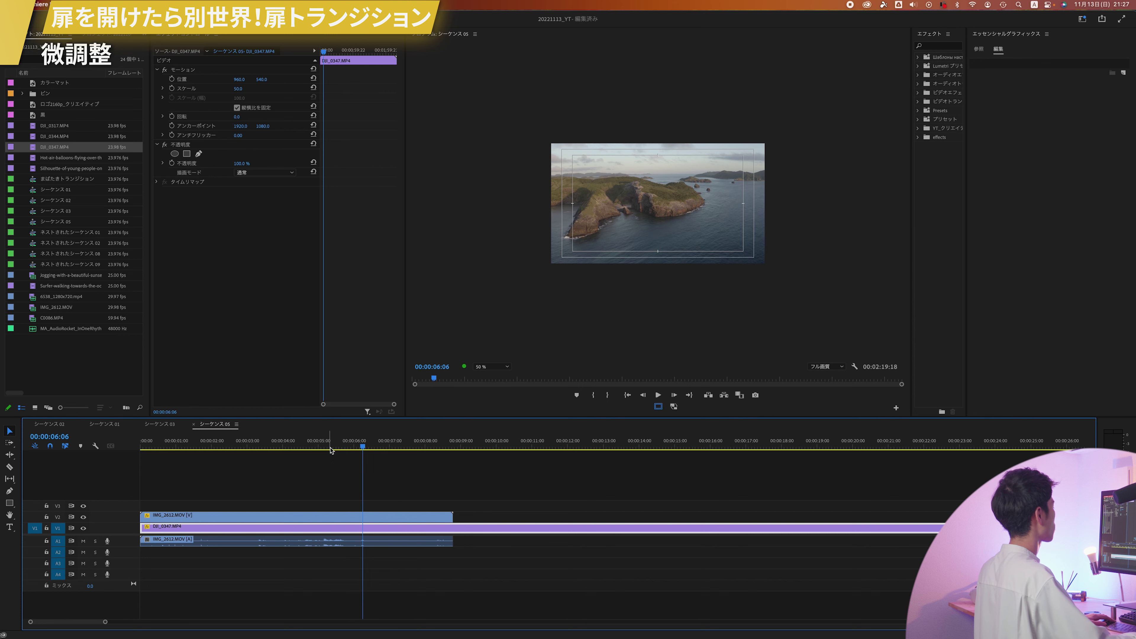
pyautogui.moveTo(331, 449); pyautogui.dragTo(323, 449)
pyautogui.click(323, 516)
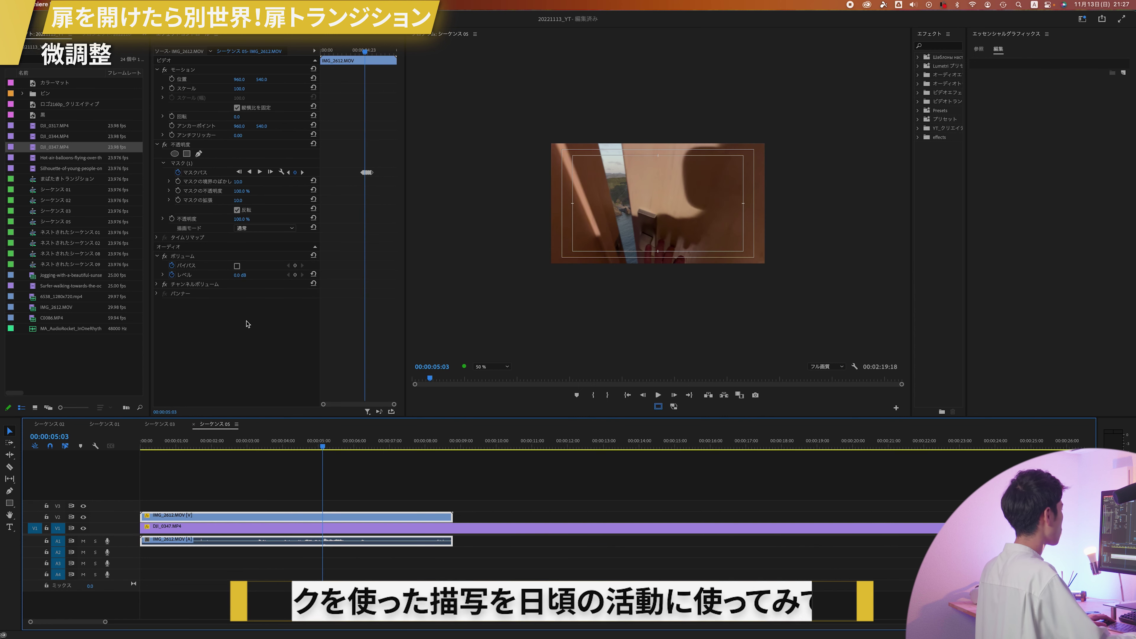
pyautogui.press('space')
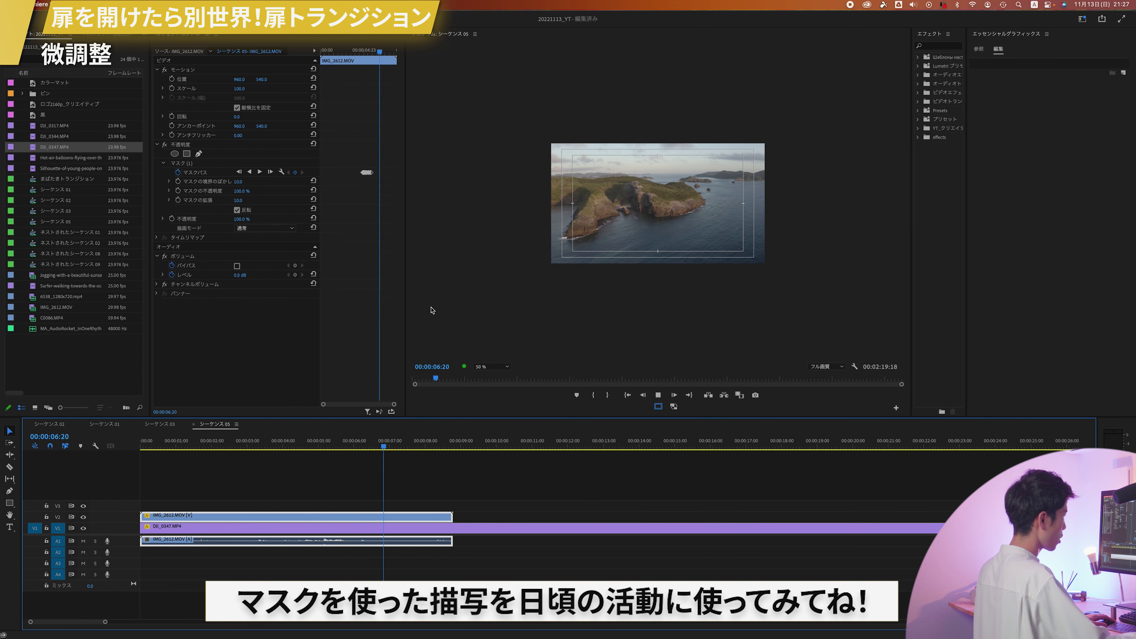
pyautogui.click(492, 367)
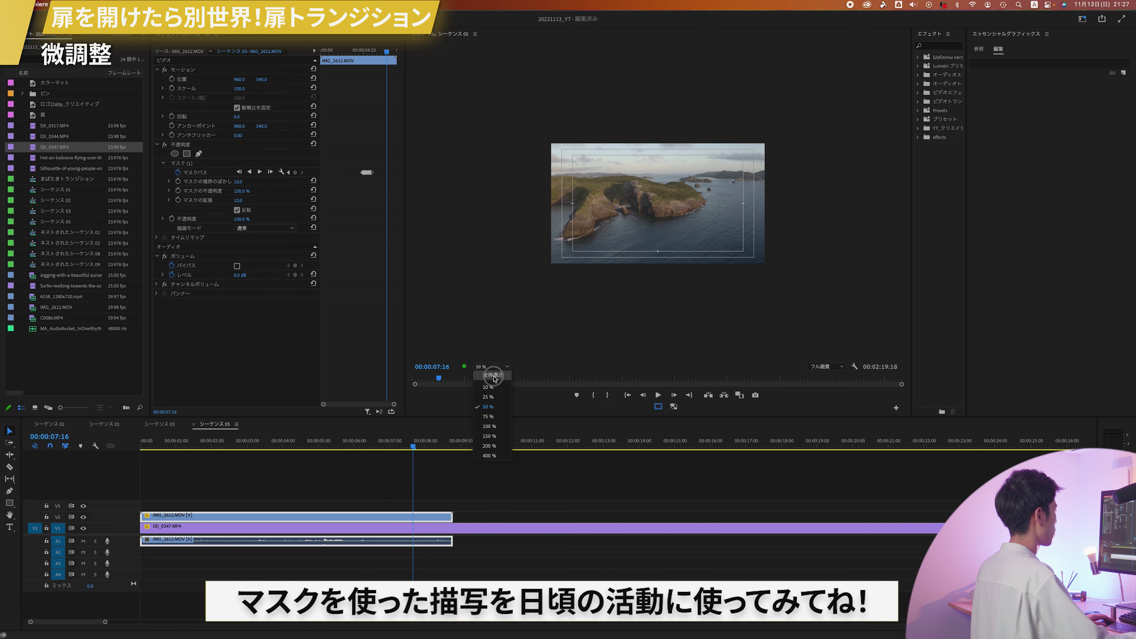
# Fit the frame in the Program Monitor, replay the reveal, and widen the monitor panel
pyautogui.click(493, 376)
pyautogui.press('space')
pyautogui.press('space')
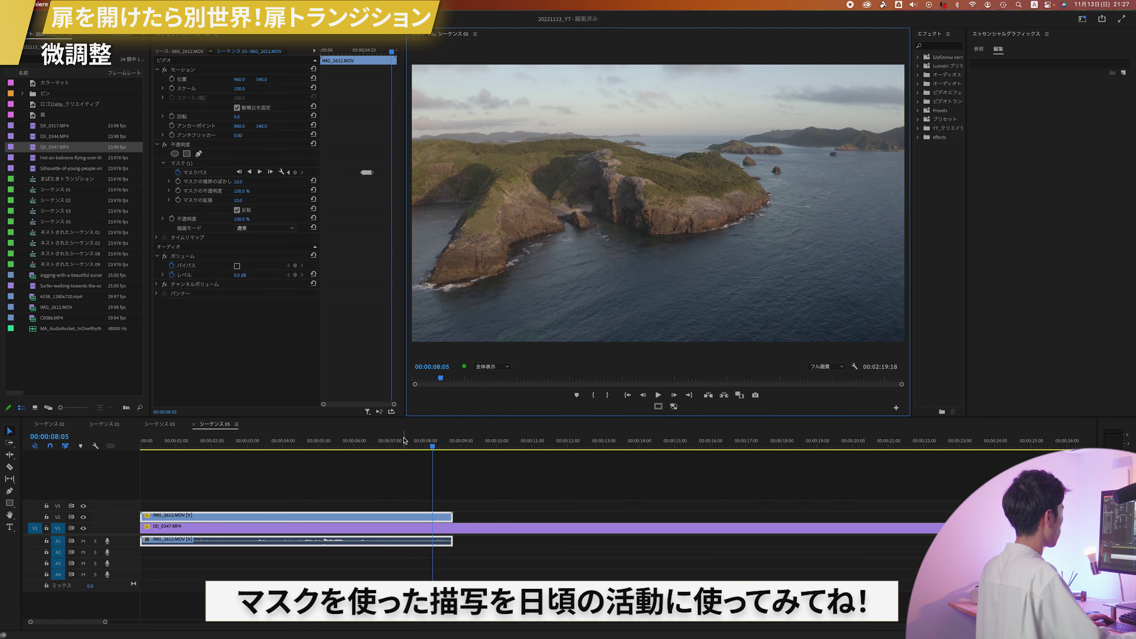
pyautogui.moveTo(404, 441); pyautogui.dragTo(251, 441)
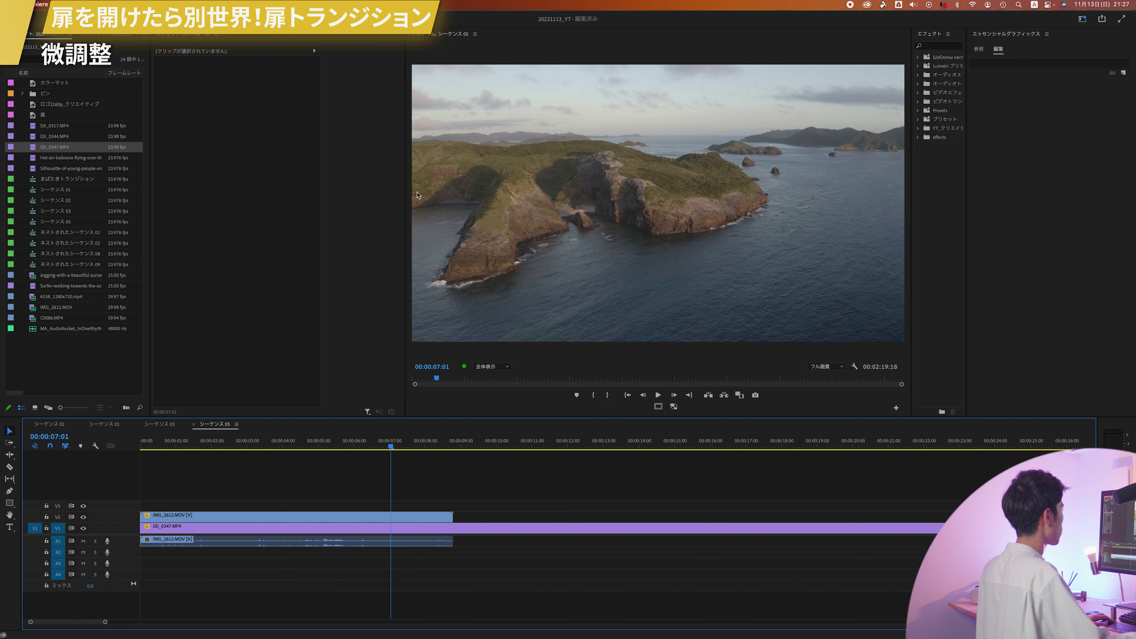
pyautogui.moveTo(406, 199); pyautogui.dragTo(398, 201)
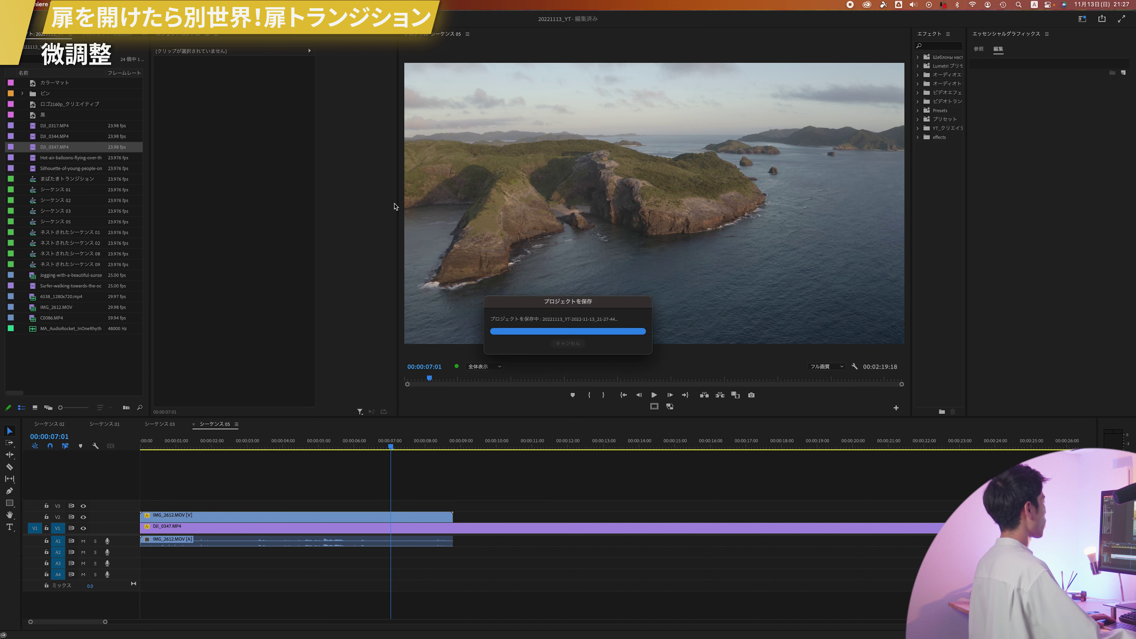
pyautogui.moveTo(397, 202); pyautogui.dragTo(378, 205)
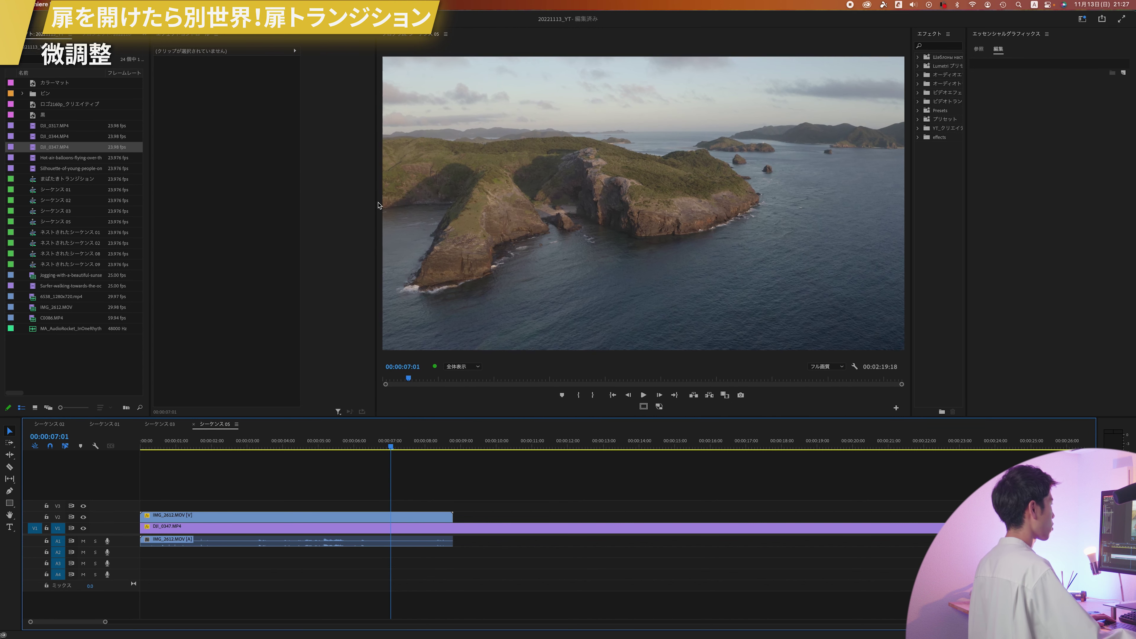